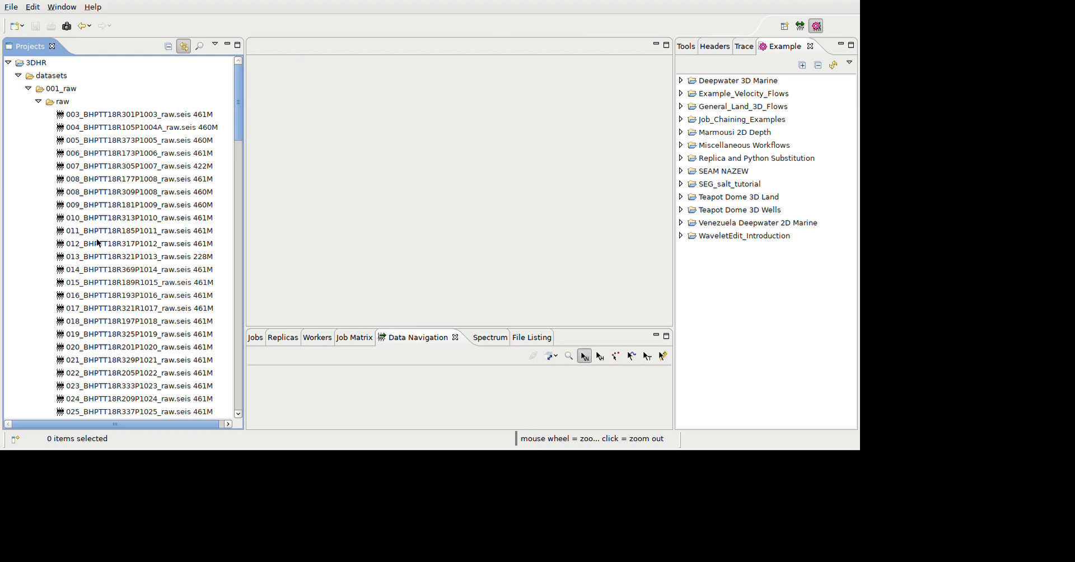
- Open the raw dataset 003_BHPTT18R301P1003_raw.seis to view its shot gathers, and close it and collapse the raw folder
scroll(98, 242, "down", 5)
scroll(98, 242, "up", 5)
double_click(129, 114)
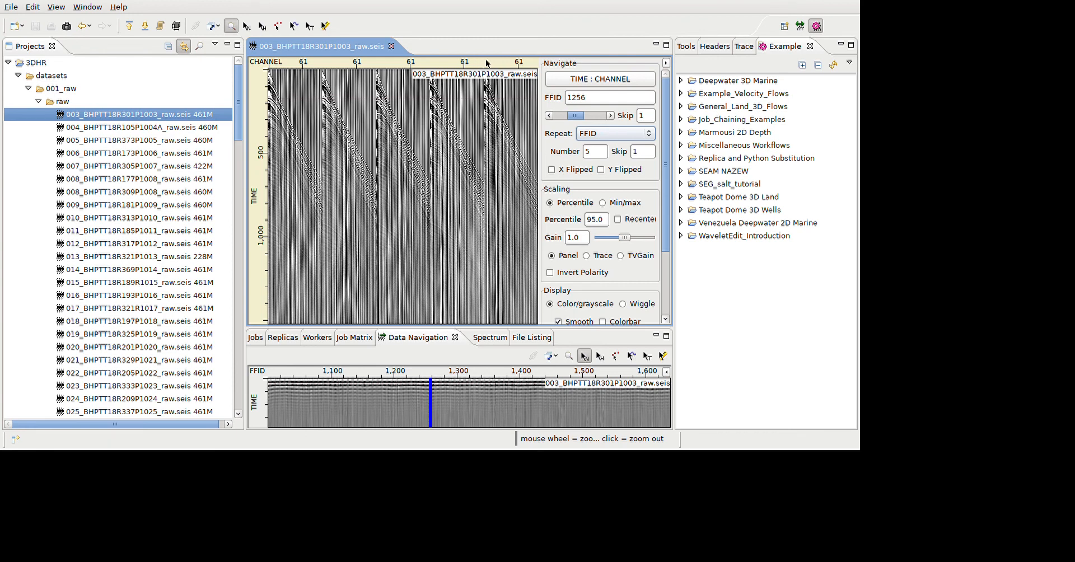
left_click(391, 45)
left_click(39, 101)
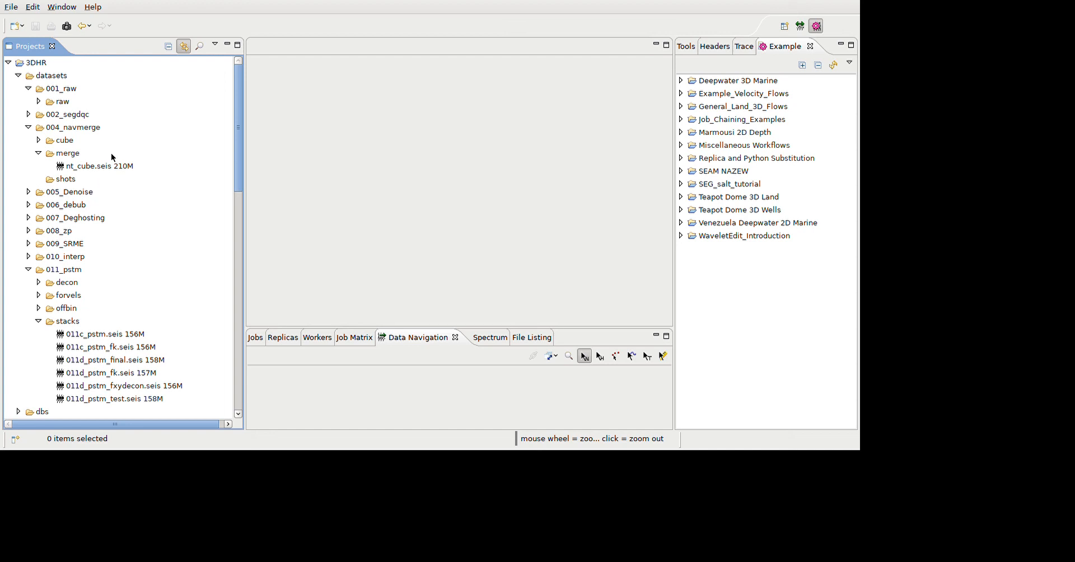
- Open nt_cube.seis from the navmerge datasets and enlarge the shallow part of the inline section for inspection
double_click(85, 166)
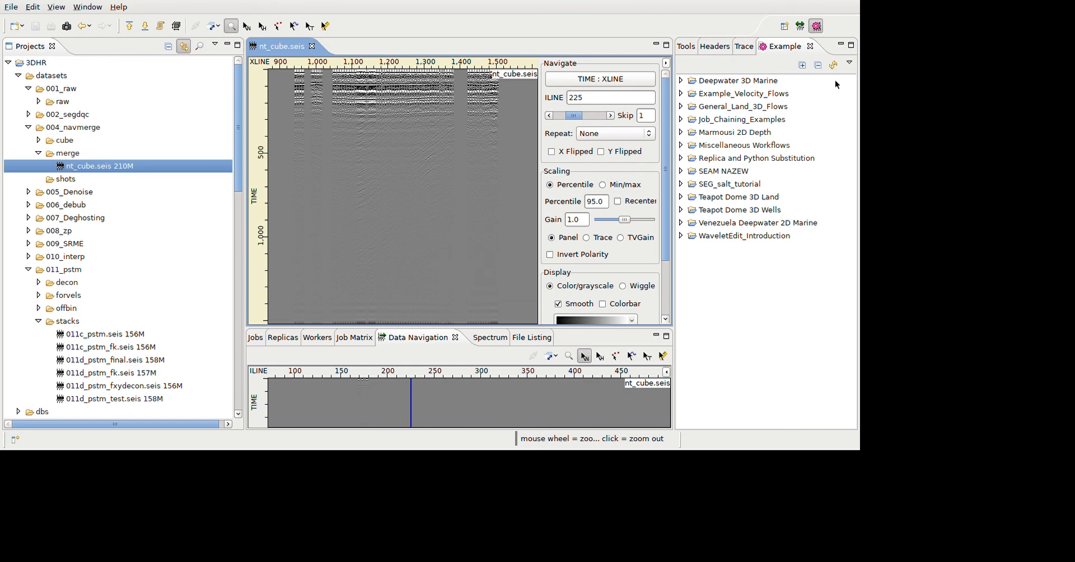
left_click(666, 62)
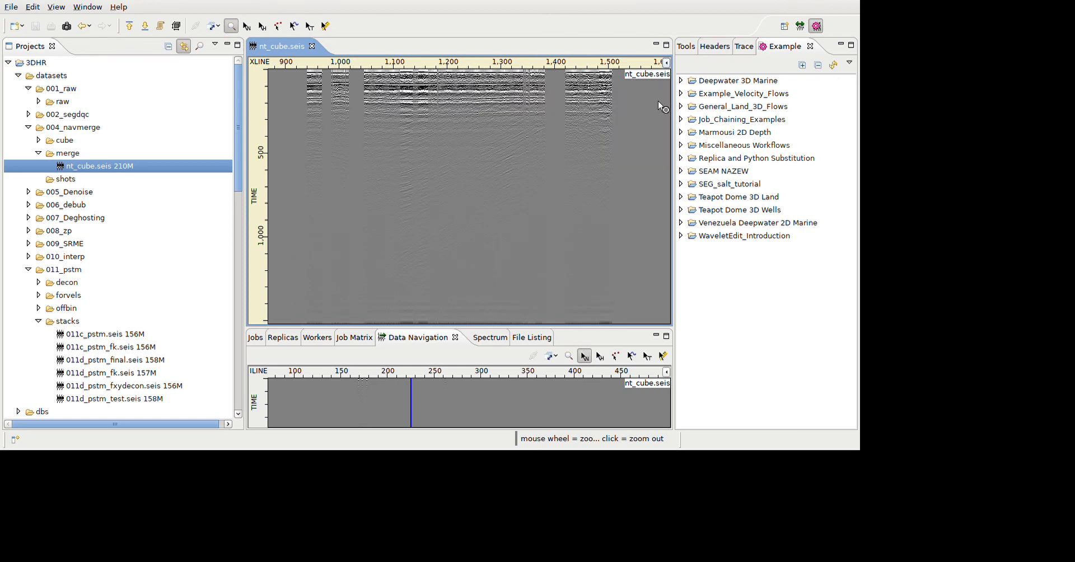
scroll(313, 106, "up", 3)
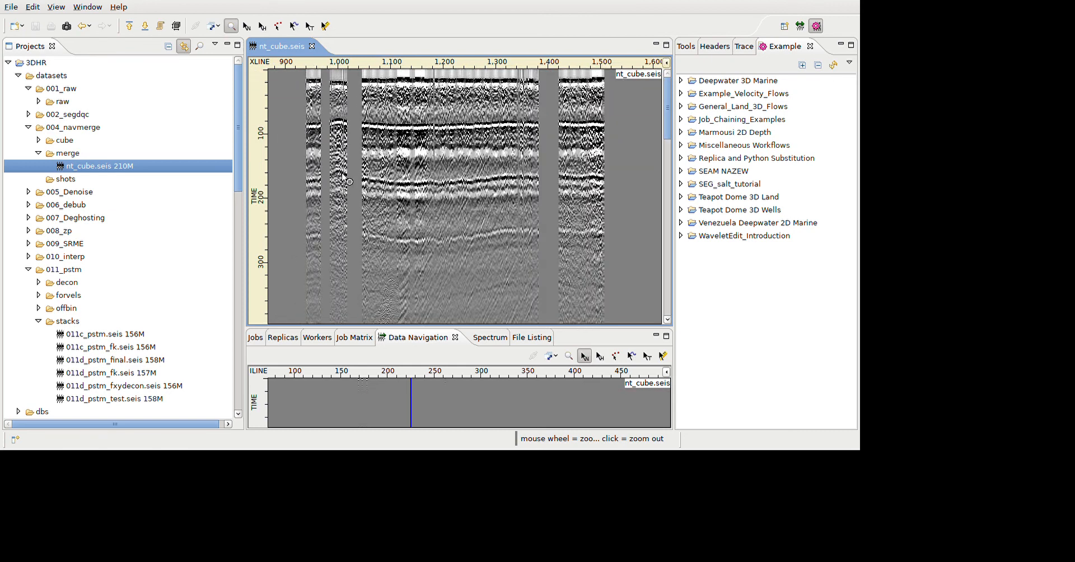
scroll(521, 123, "down", 2)
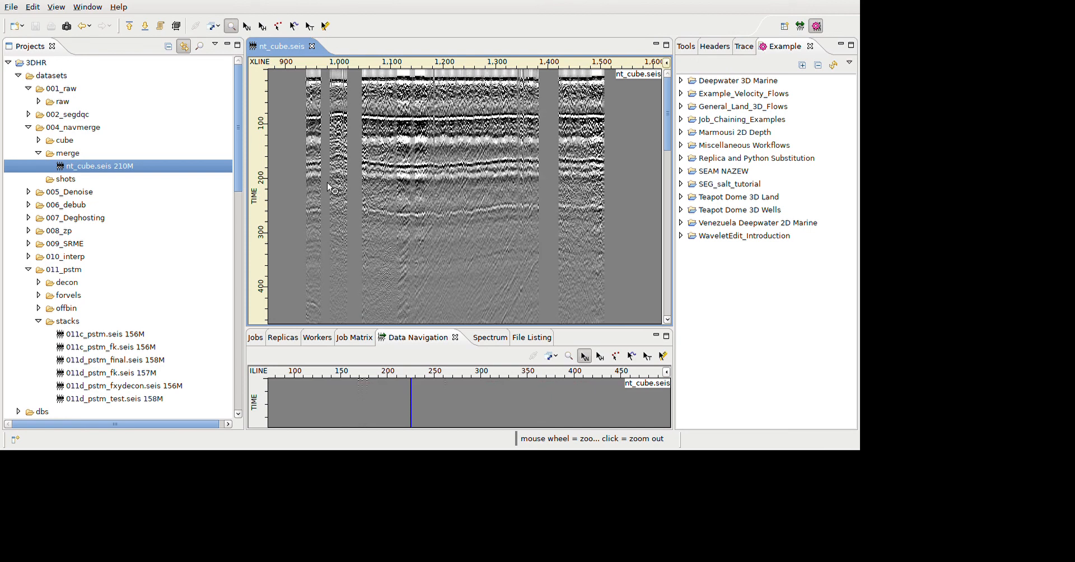
left_click_drag(667, 143, 828, 104)
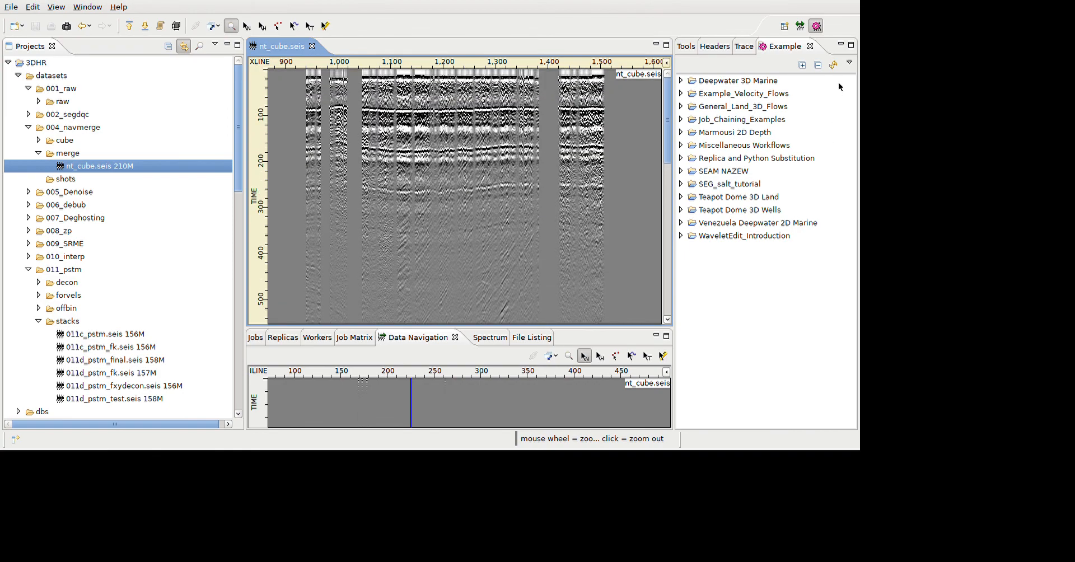
- Inspect time slices of nt_cube.seis at 397 and 748, reducing the gain to 0.28, and close the dataset
left_click(667, 63)
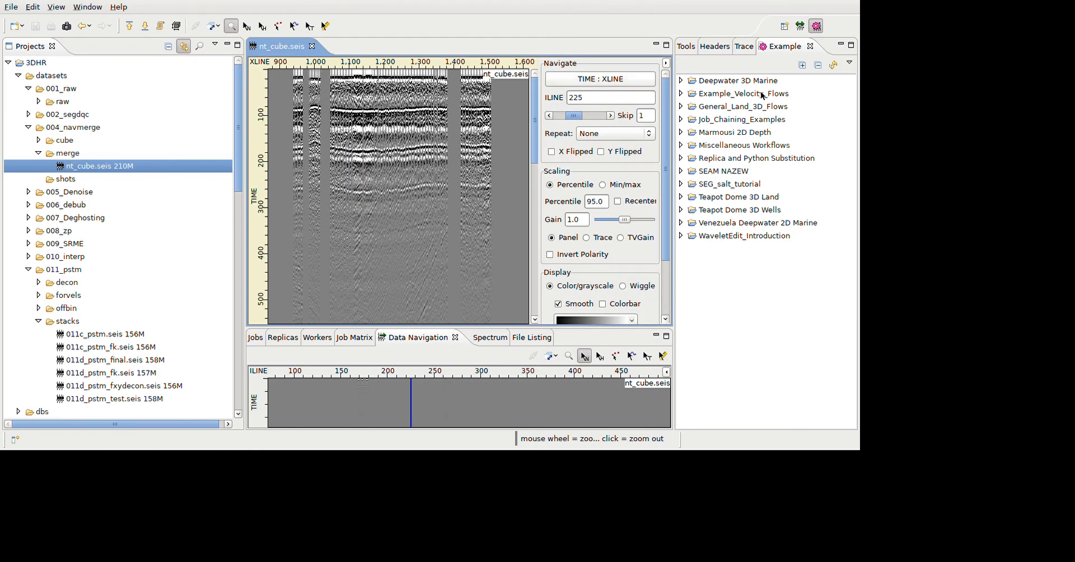
left_click(607, 75)
left_click(601, 193)
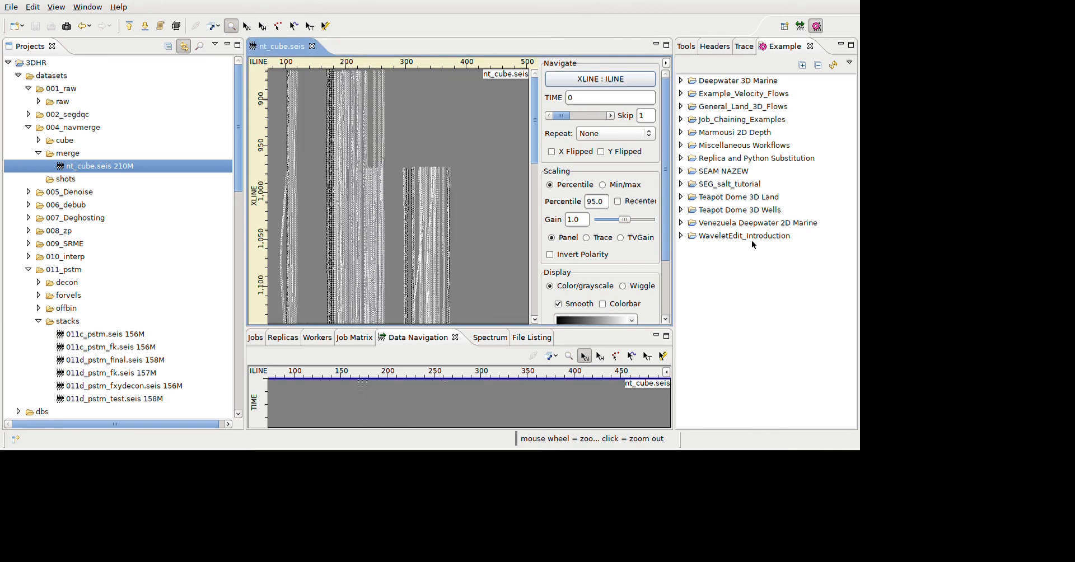
left_click_drag(557, 115, 567, 115)
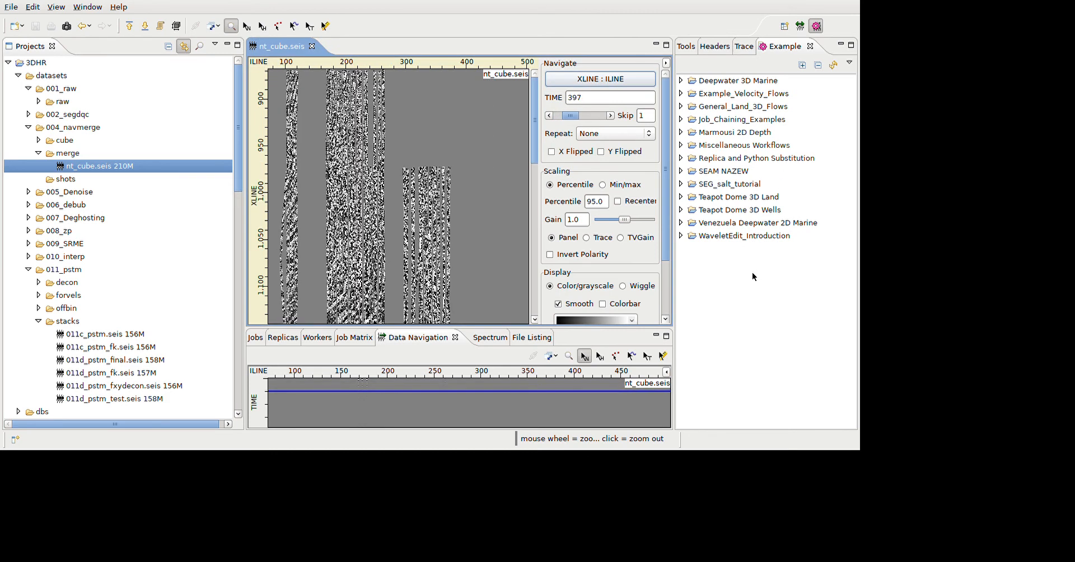
left_click(602, 219)
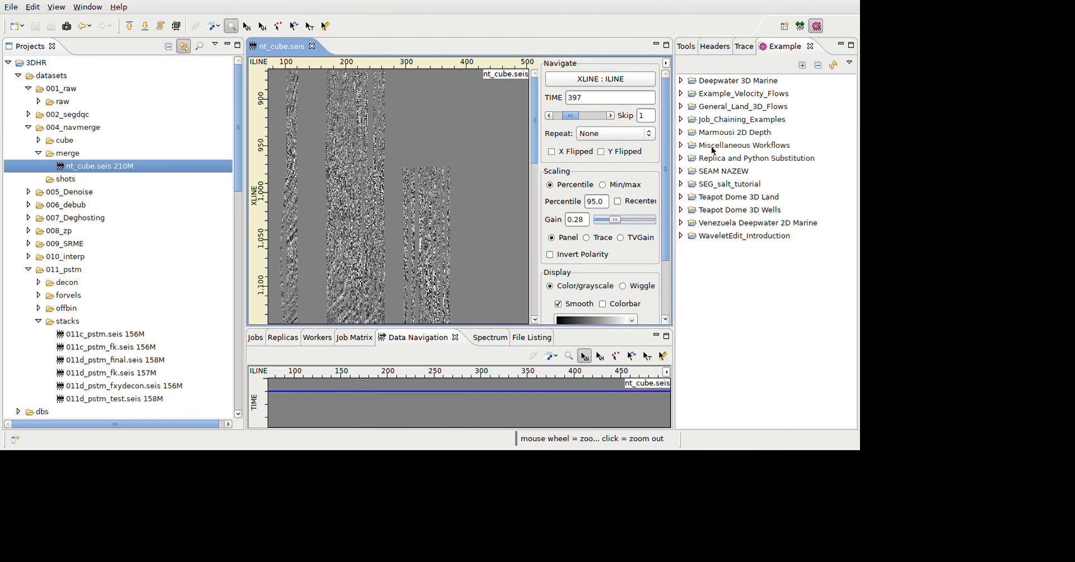
left_click(579, 118)
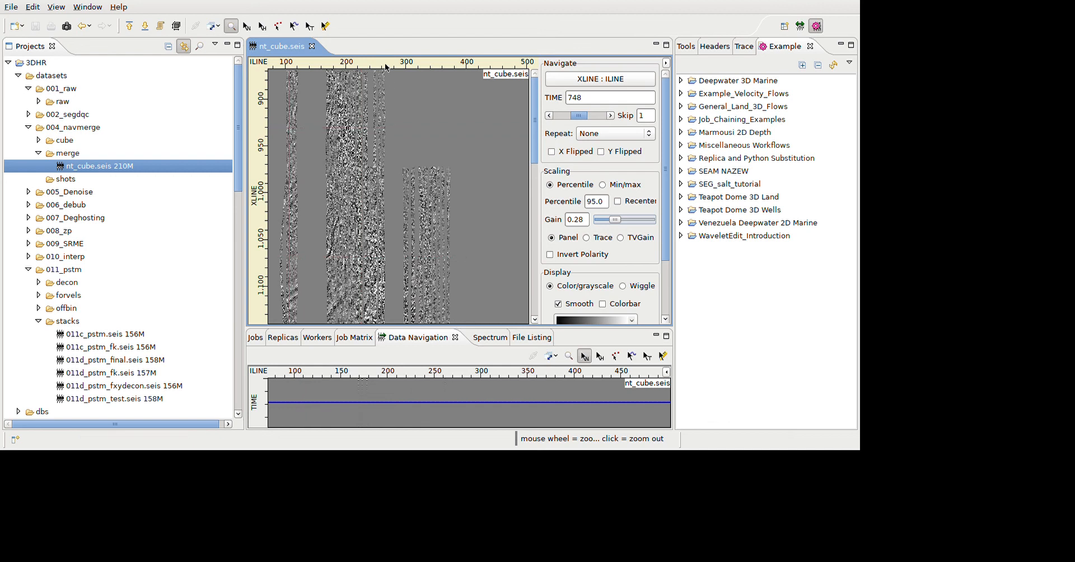
key("ctrl+w")
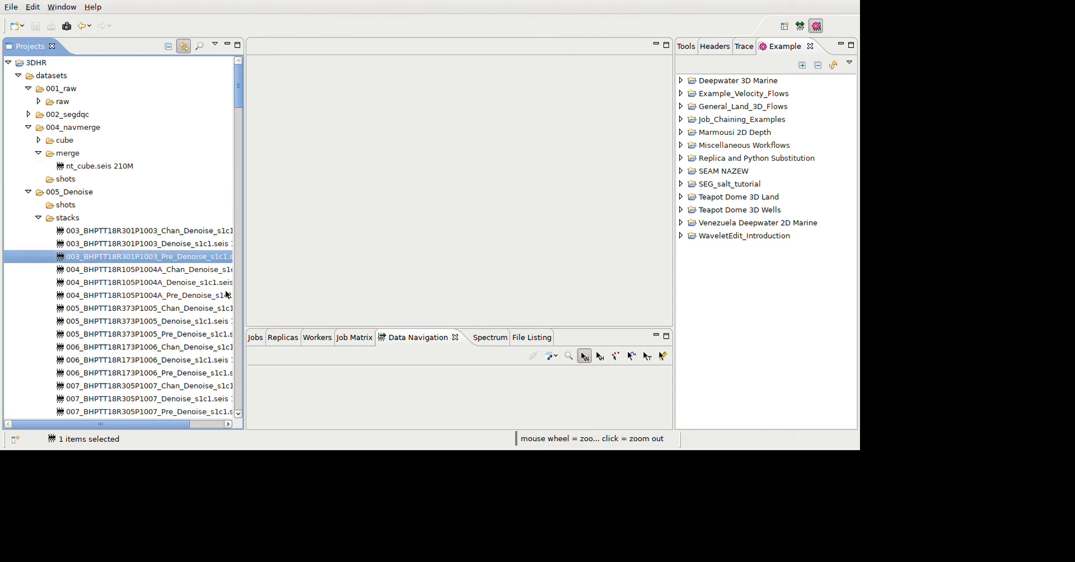
- Open 005_Denoise.flow to look through its processing modules, and briefly view 005a_Chan_Denoise.flow
scroll(49, 256, "down", 15)
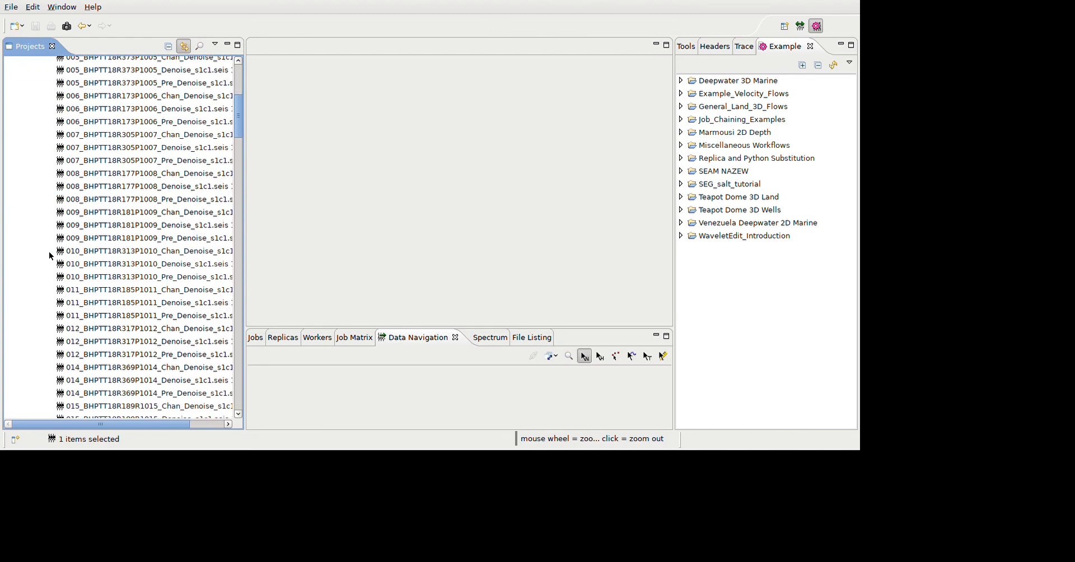
scroll(50, 256, "down", 20)
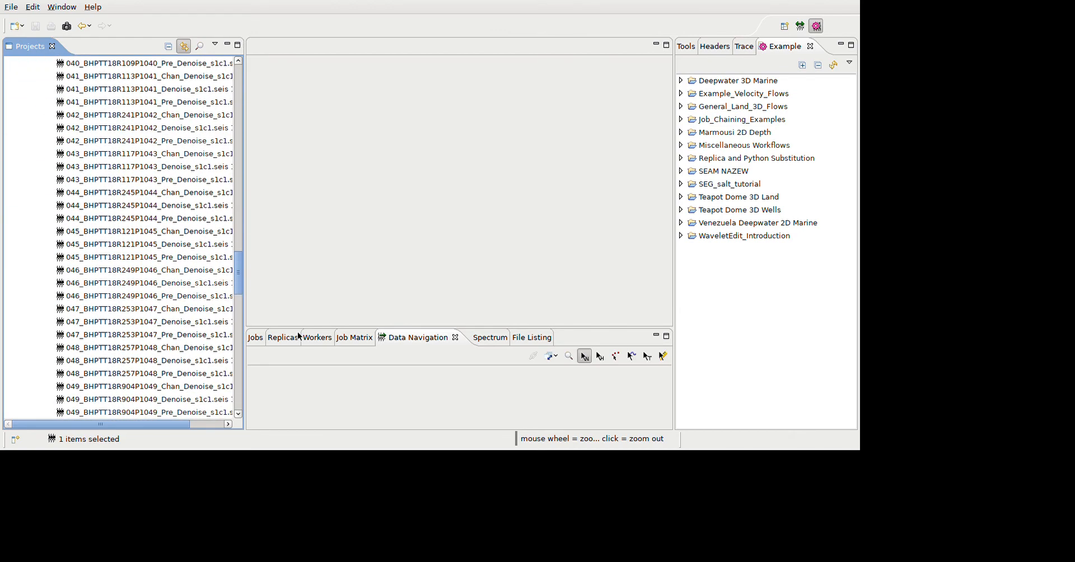
scroll(130, 231, "down", 10)
scroll(130, 231, "up", 7)
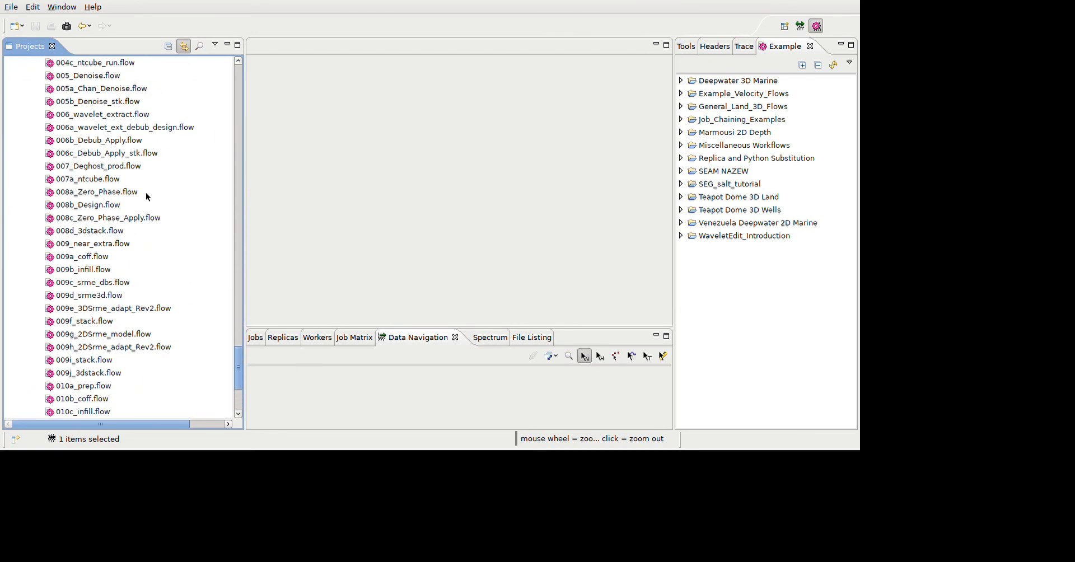
double_click(107, 76)
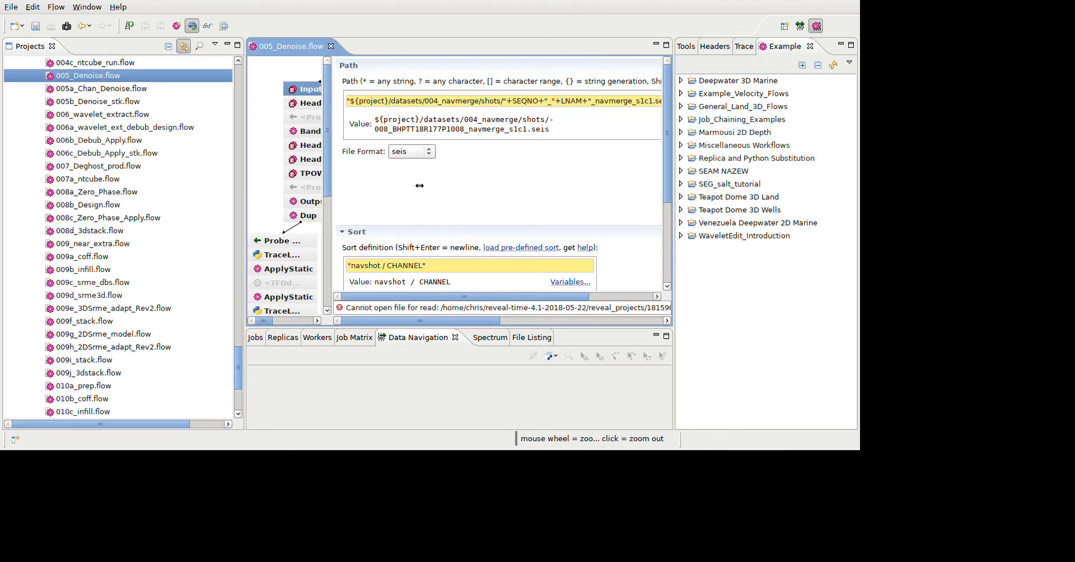
mouse_move(419, 184)
left_mouse_down()
mouse_move(474, 181)
mouse_move(474, 254)
left_mouse_up()
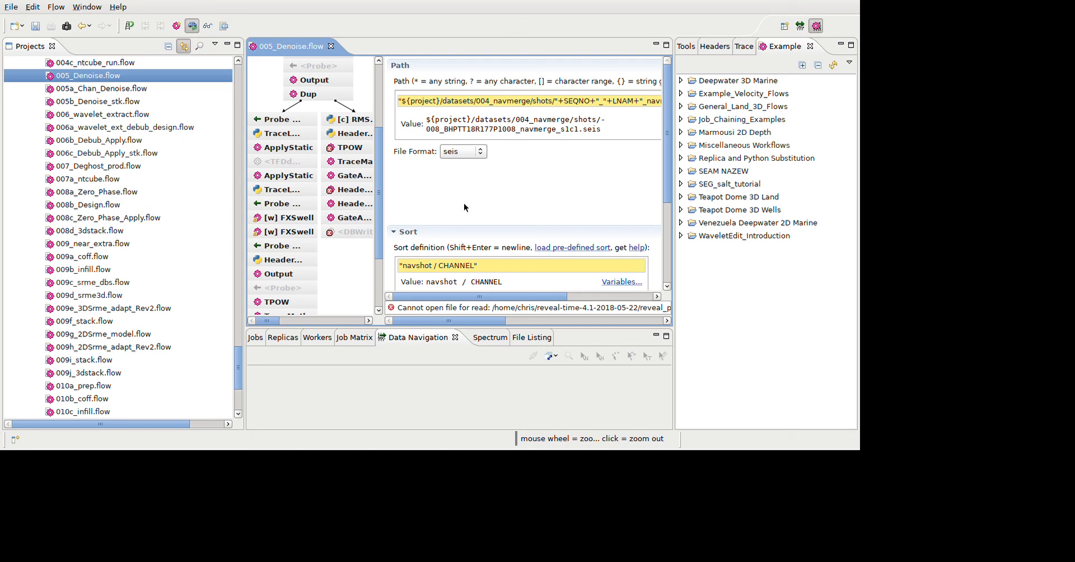
left_click_drag(475, 191, 475, 262)
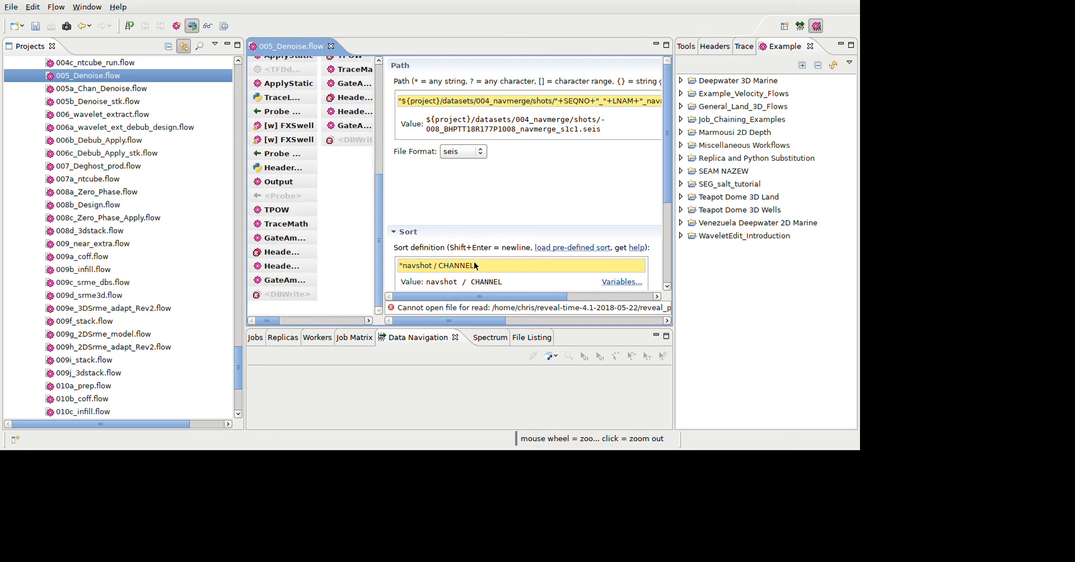
left_click(101, 88)
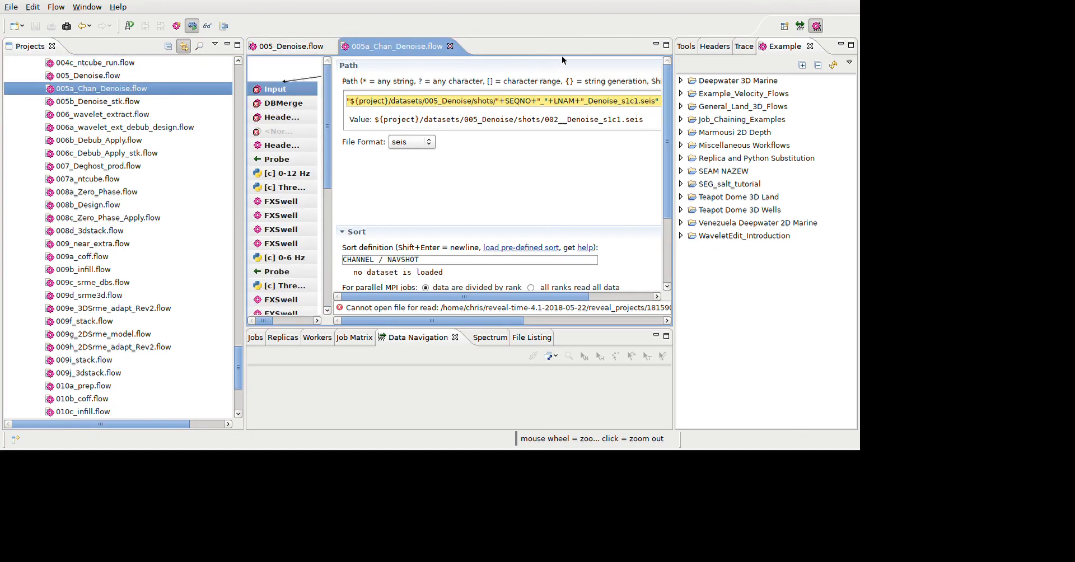
key("ctrl+w")
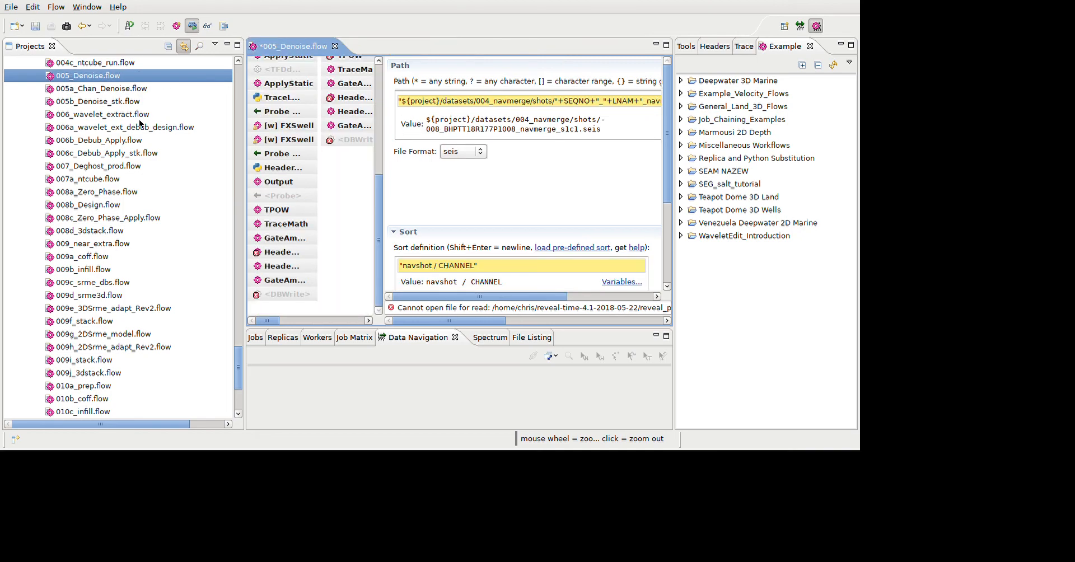
- Compare the Chan_Denoise and Pre_Denoise stacks of line 003_BHPTT18R301P1003 with their difference, and close the 005_Denoise flow
scroll(202, 110, "up", 15)
scroll(202, 110, "up", 20)
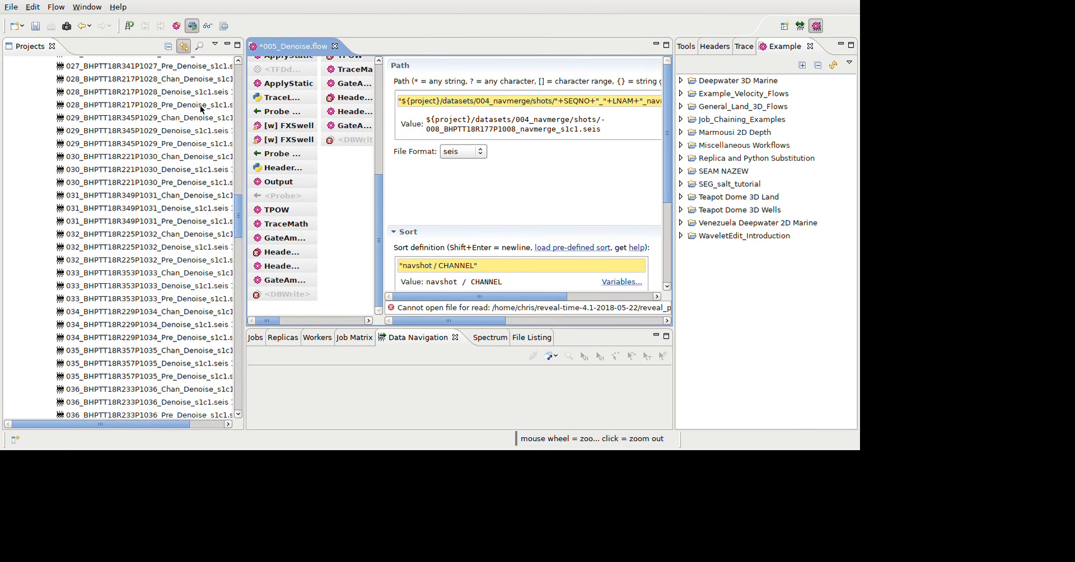
left_click(177, 257, "ctrl")
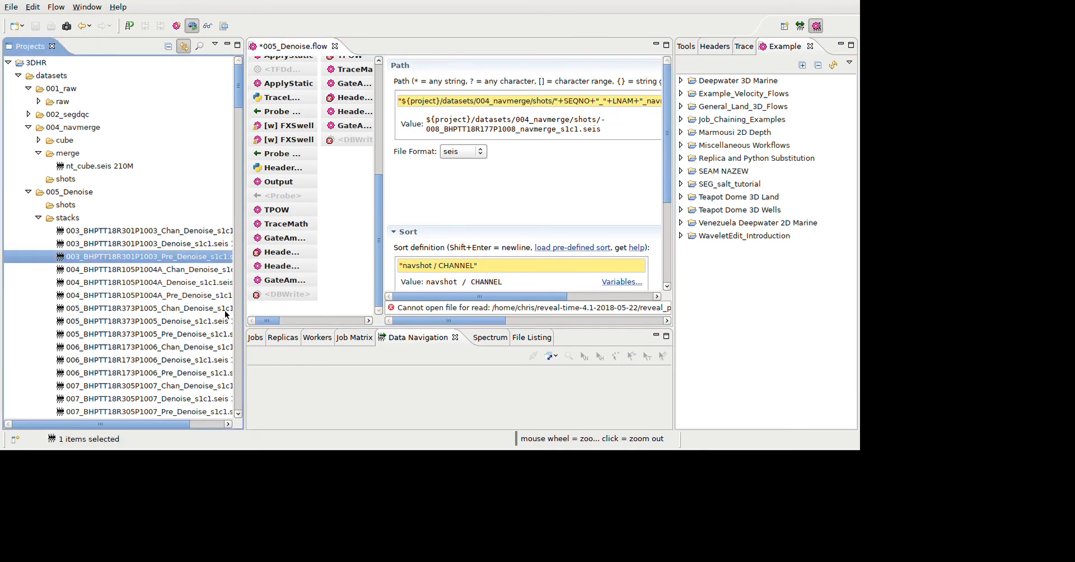
left_click(181, 232, "ctrl")
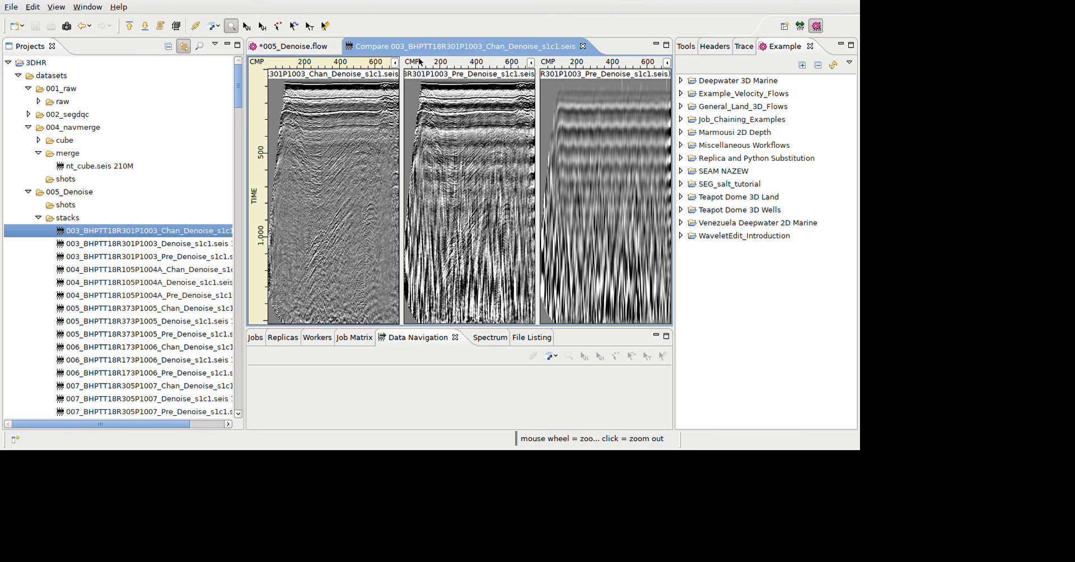
left_click(419, 59)
left_click(548, 304)
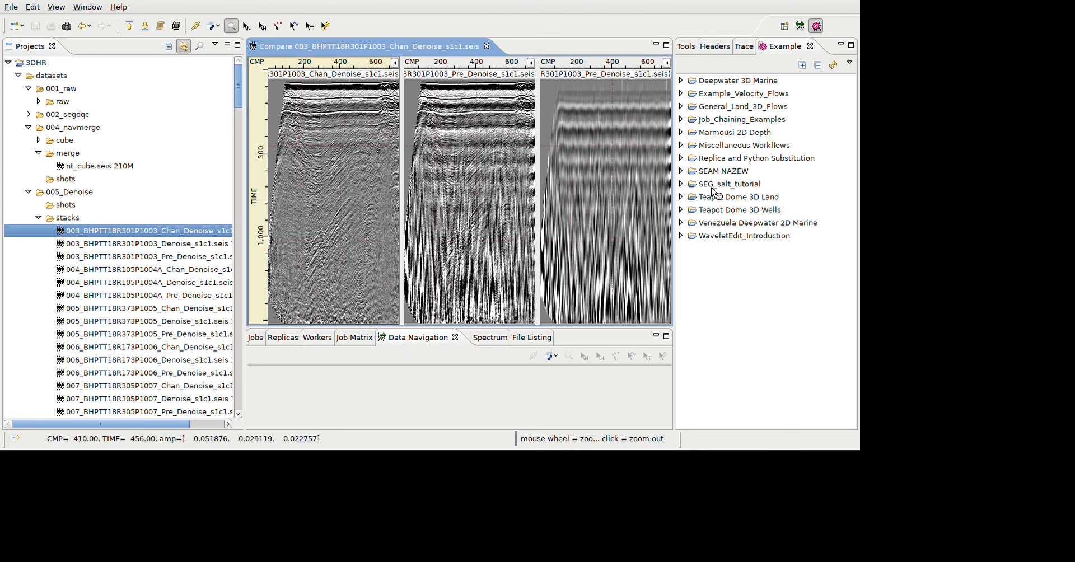
- Flip through the channel-denoised stack, the pre-denoise stack and their difference one at a time at full width
key("1")
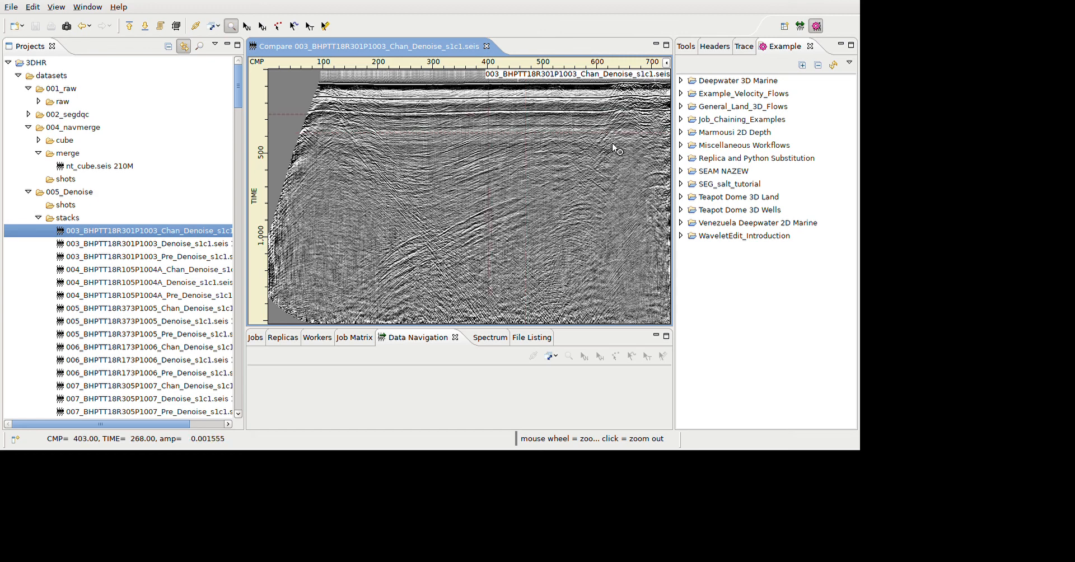
key("Right")
key("Right")
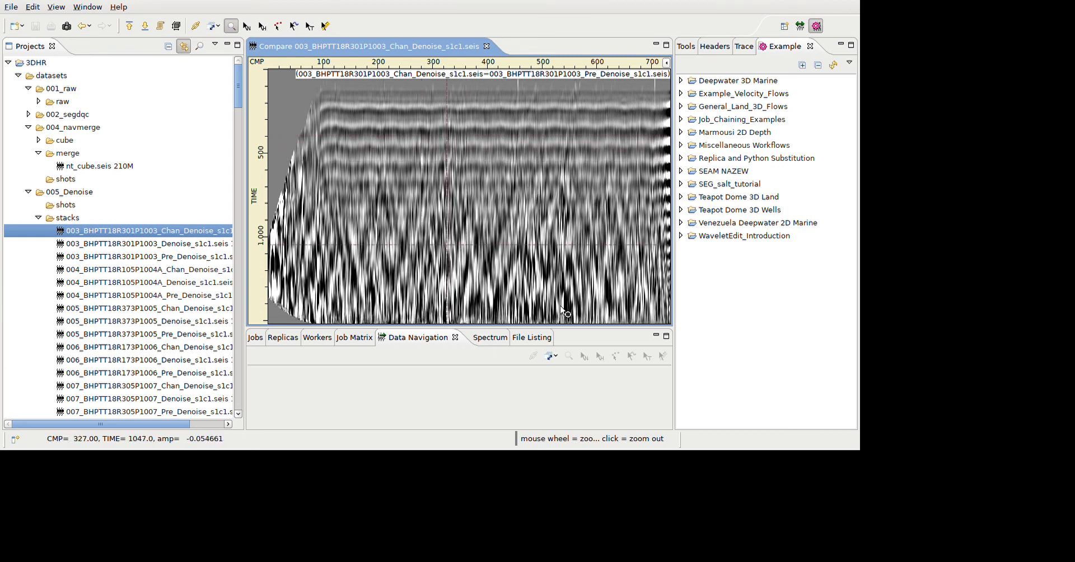
key("Left")
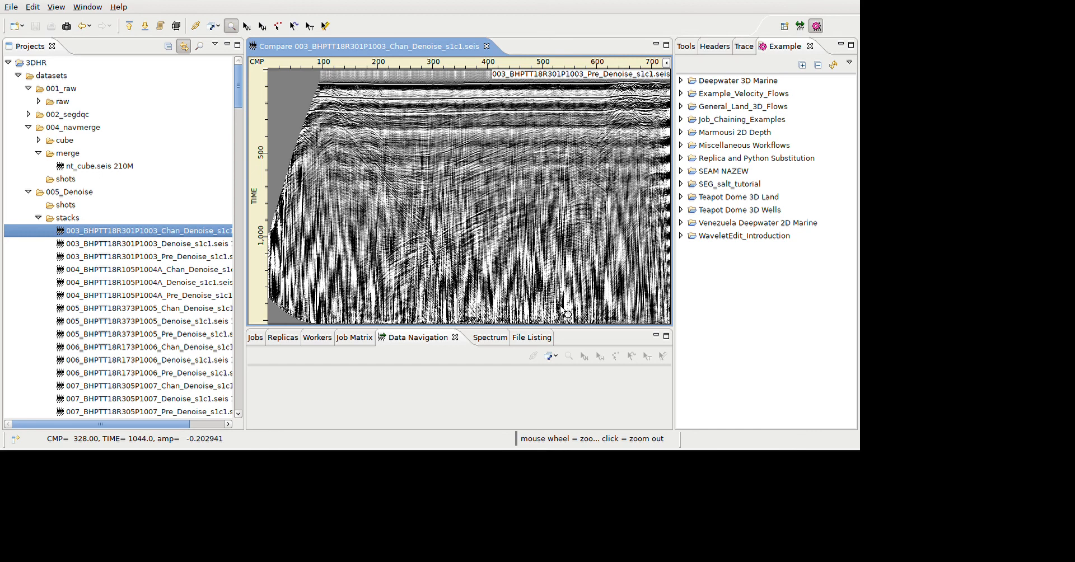
- Reduce the comparison's display gain to 0.28, review the denoised stack, and close the comparison
left_click(666, 63)
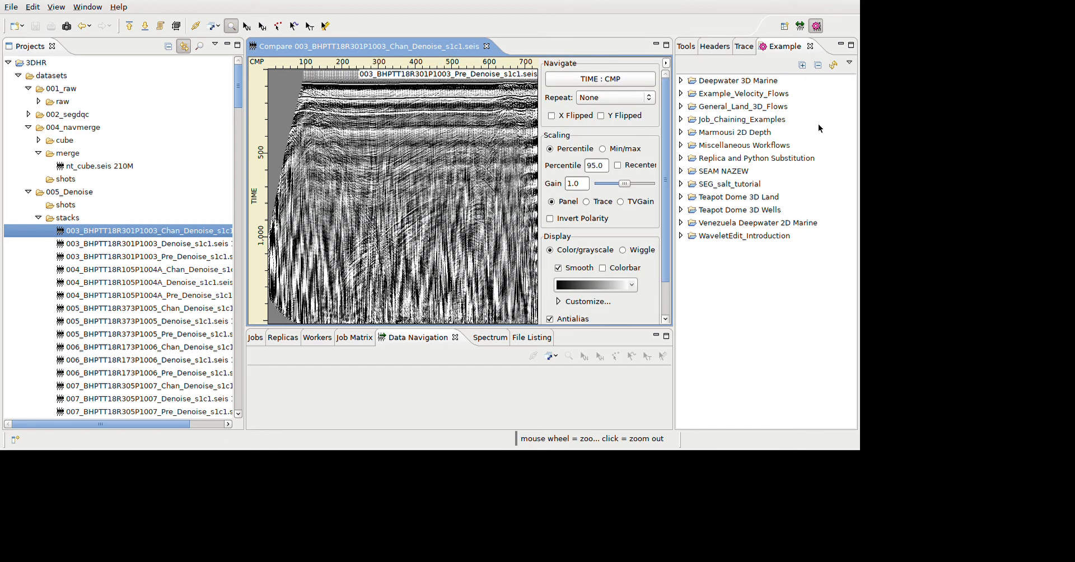
left_click(601, 184)
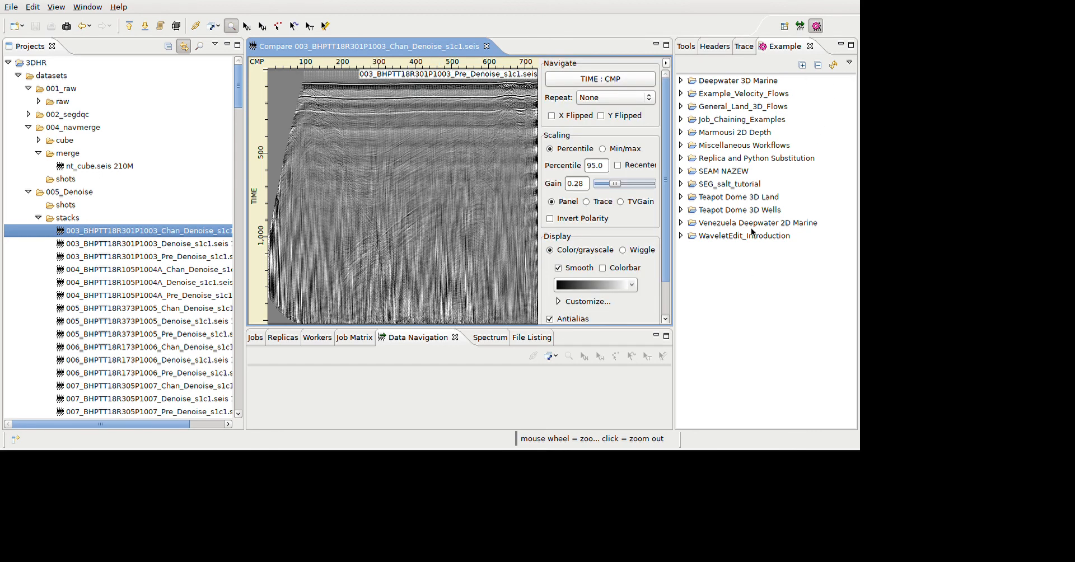
left_click(666, 63)
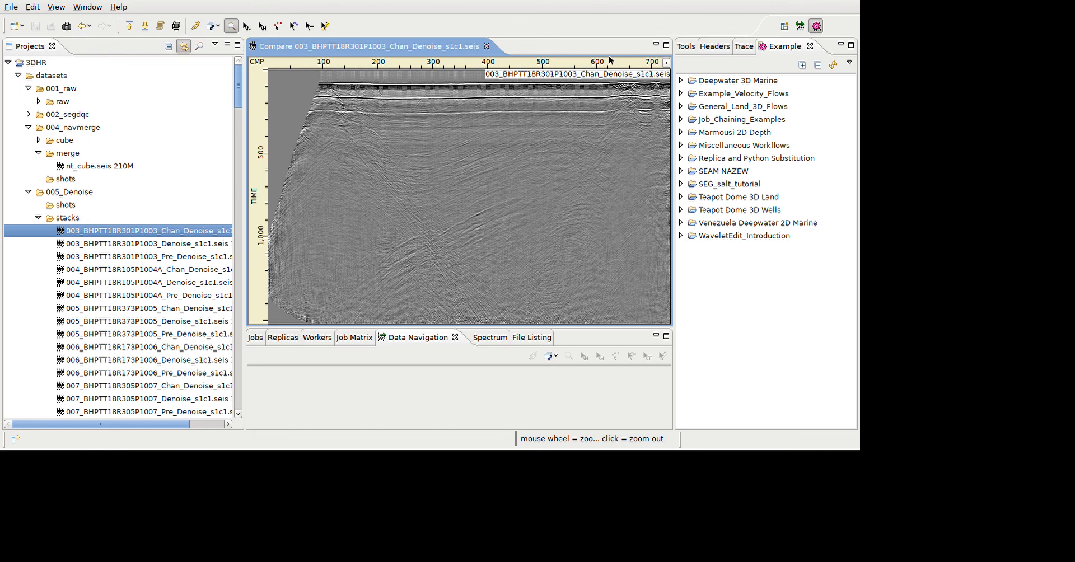
left_click(486, 46)
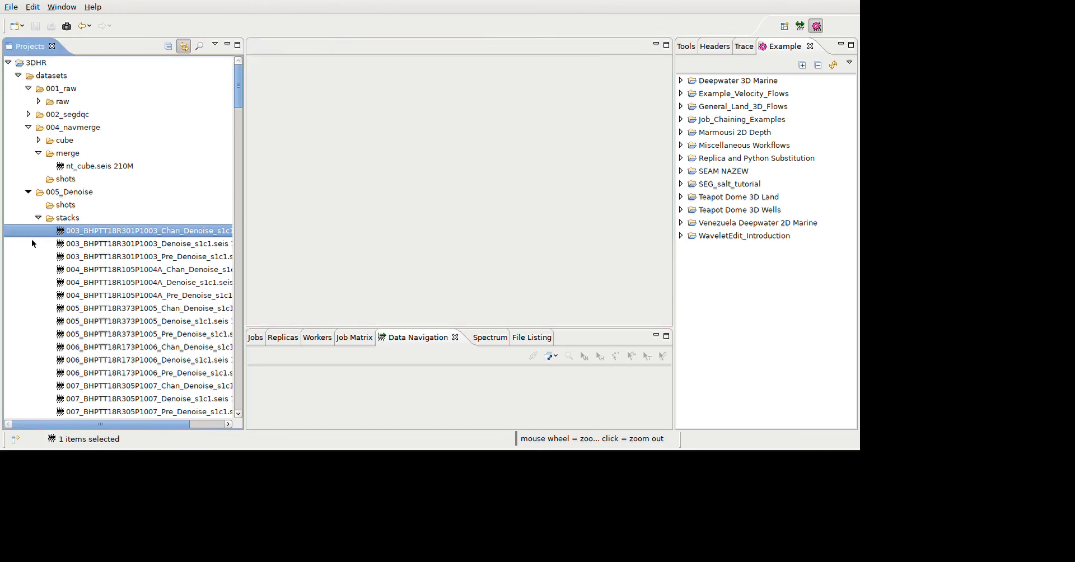
- Look through the modules of 006_wavelet_extract.flow and the input settings of 006a_wavelet_ext_debub_design.flow, closing each flow after viewing
left_click(28, 192)
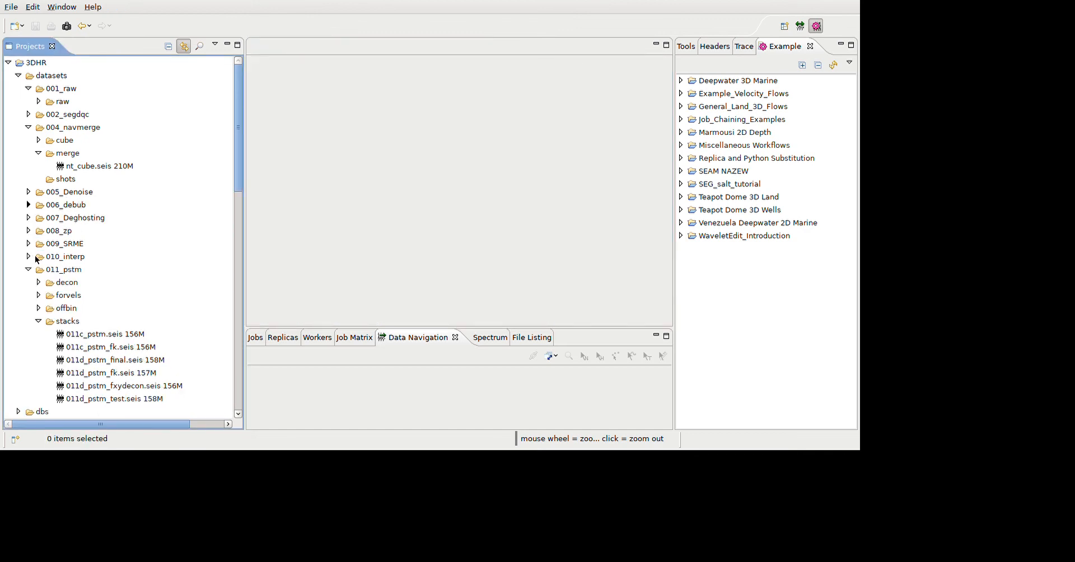
scroll(35, 259, "down", 15)
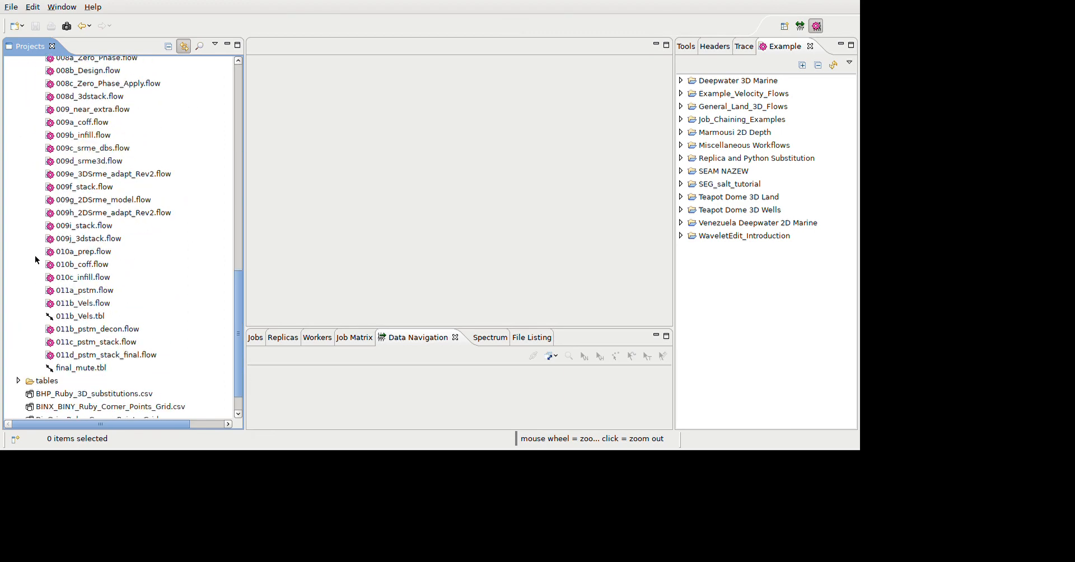
scroll(36, 259, "up", 5)
scroll(34, 259, "up", 1)
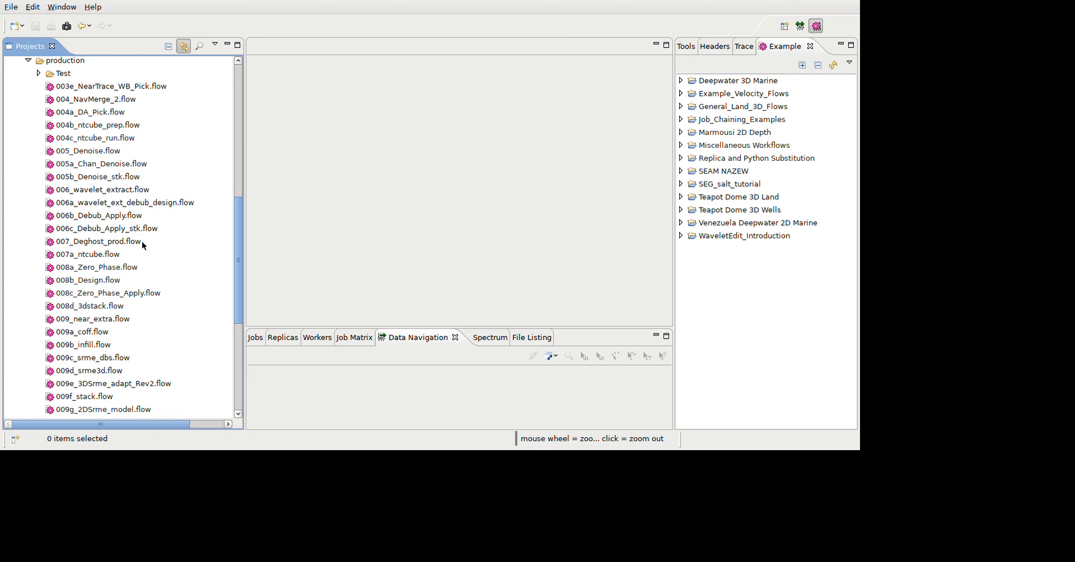
double_click(122, 188)
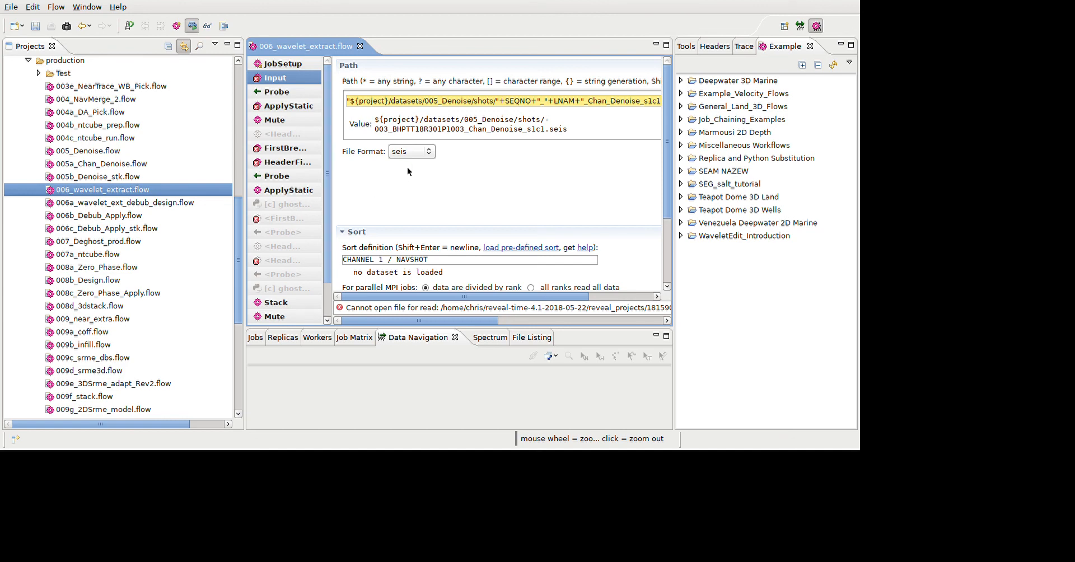
scroll(327, 135, "down", 1)
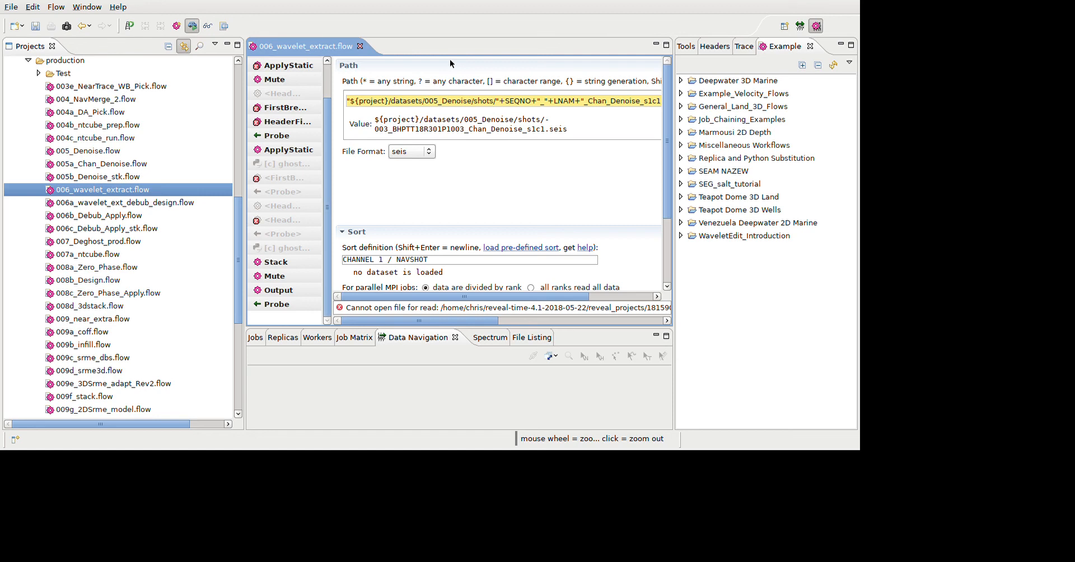
left_click(434, 236)
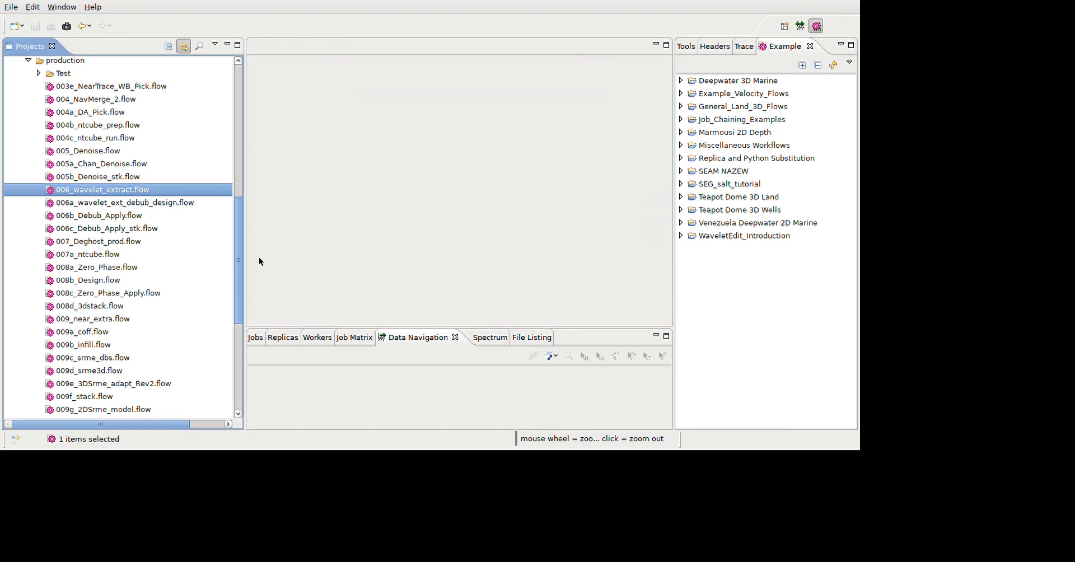
double_click(166, 203)
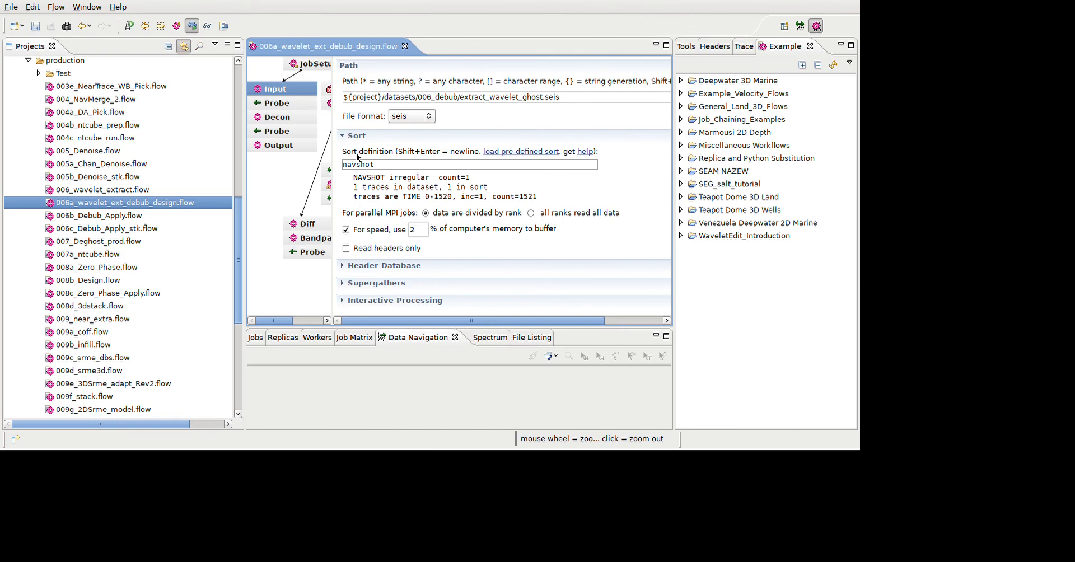
double_click(508, 53)
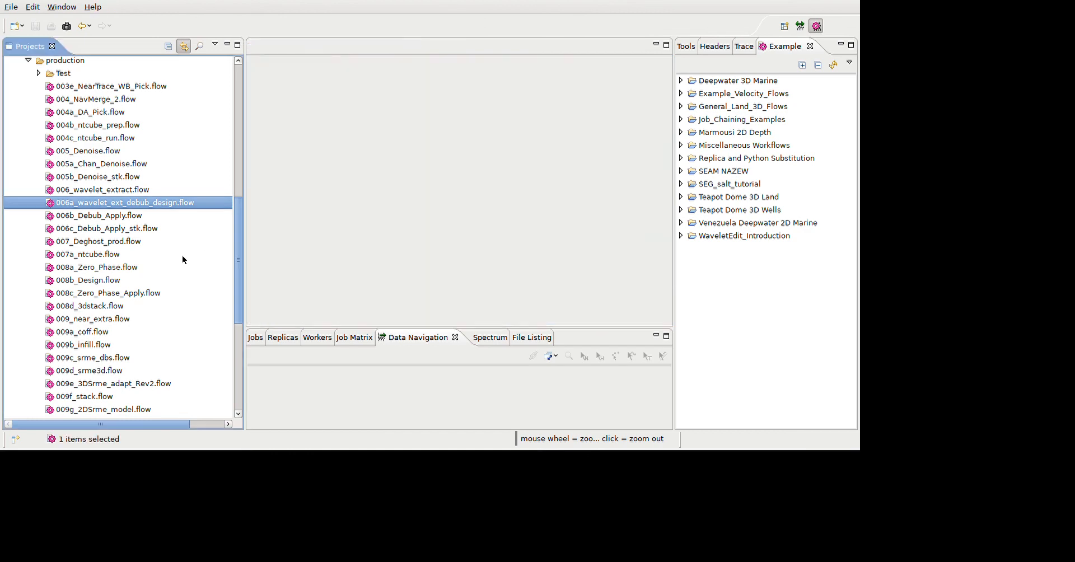
- Compare the Chan_Denoise and debub stacks of line 003_BHPTT18R301P1003 with their difference, examine the upper 500 ms, and close the comparison
scroll(183, 256, "up", 10)
scroll(183, 255, "down", 2)
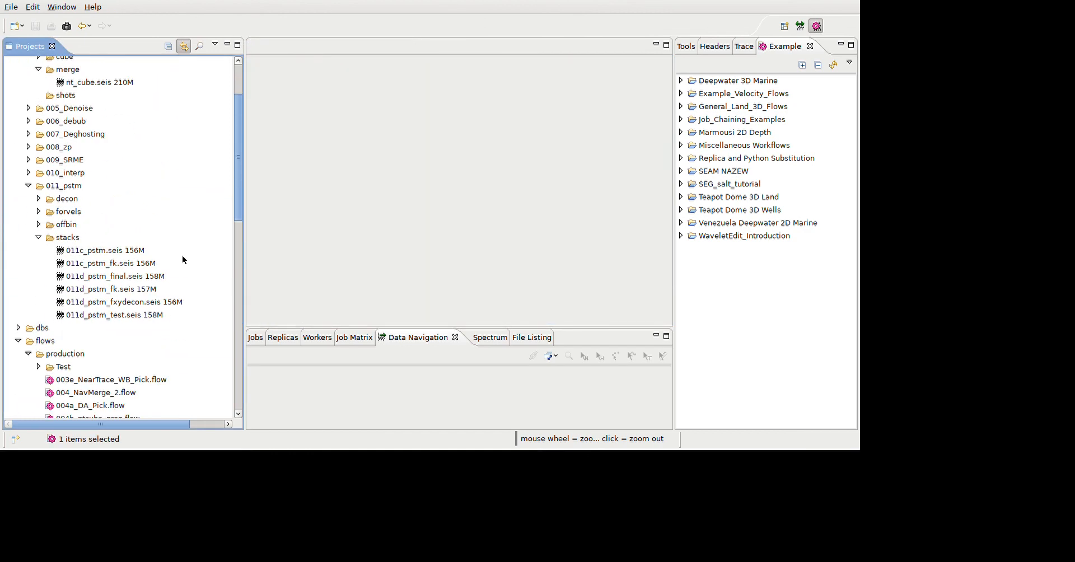
left_click(28, 121)
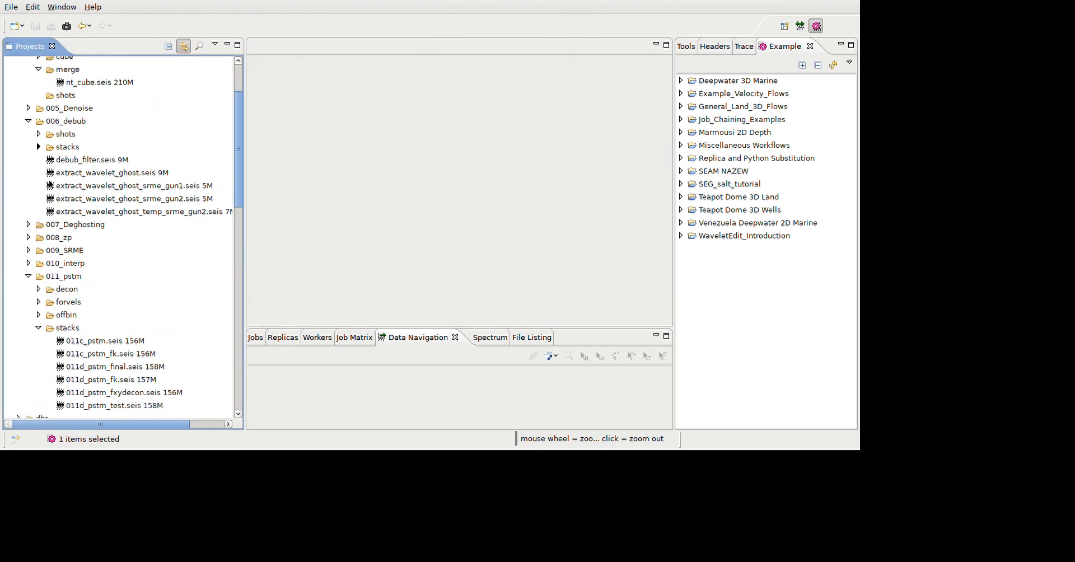
left_click(38, 147)
left_click(92, 160)
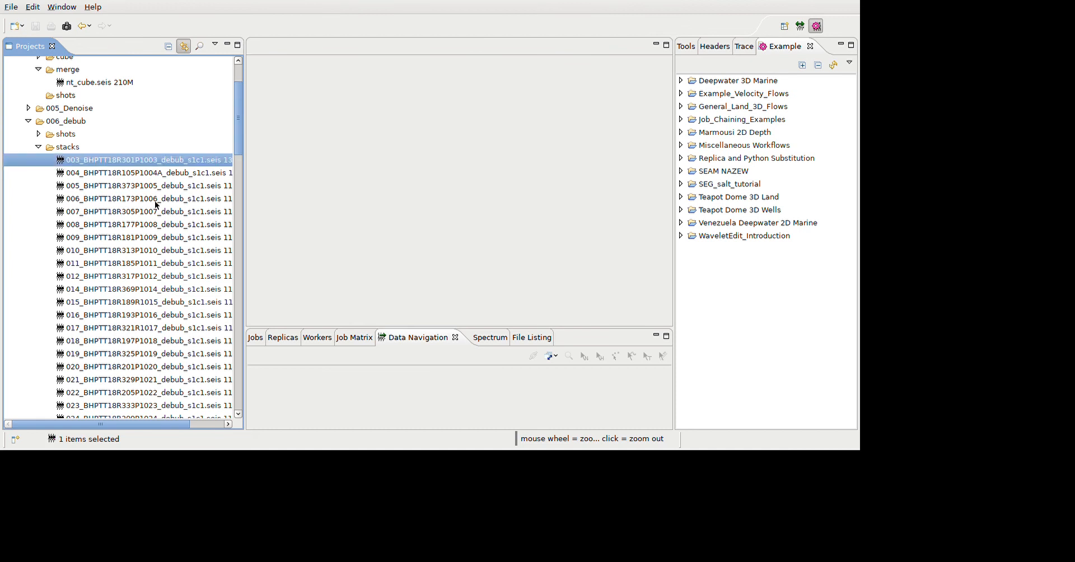
left_click(28, 108)
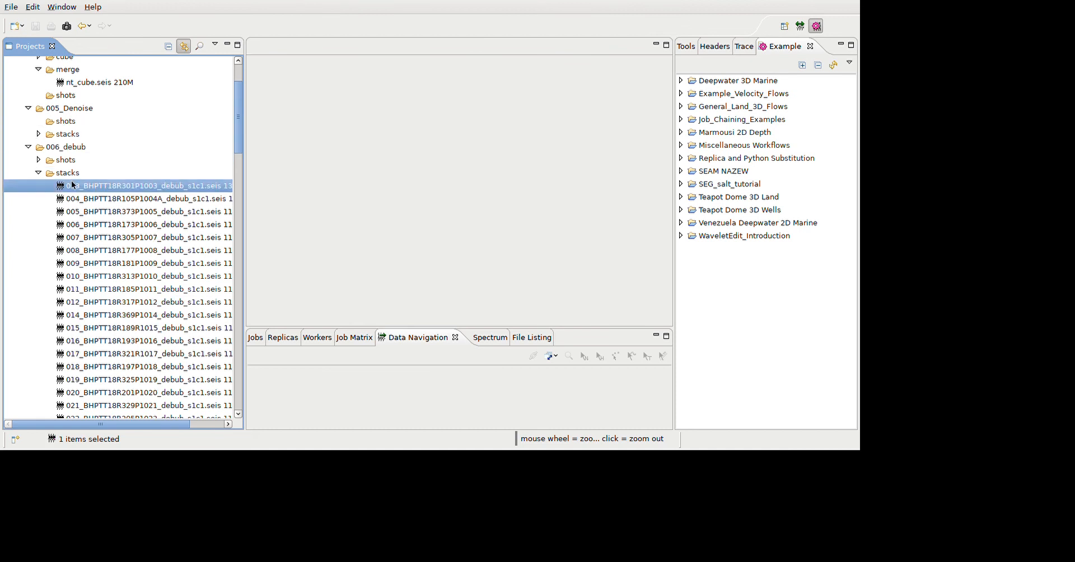
left_click(38, 134)
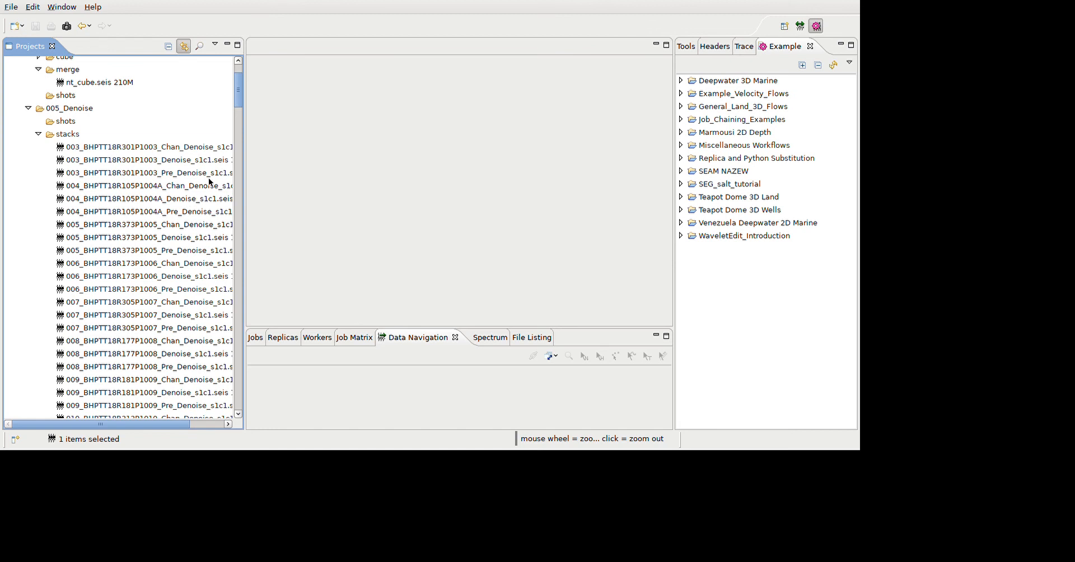
left_click(211, 146, "ctrl")
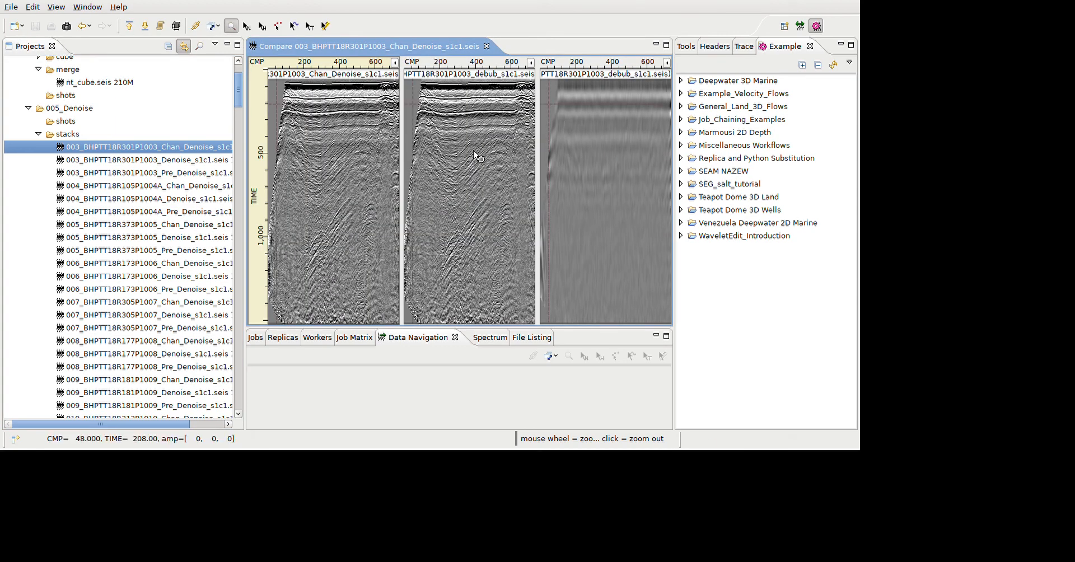
left_click_drag(325, 155, 325, 57)
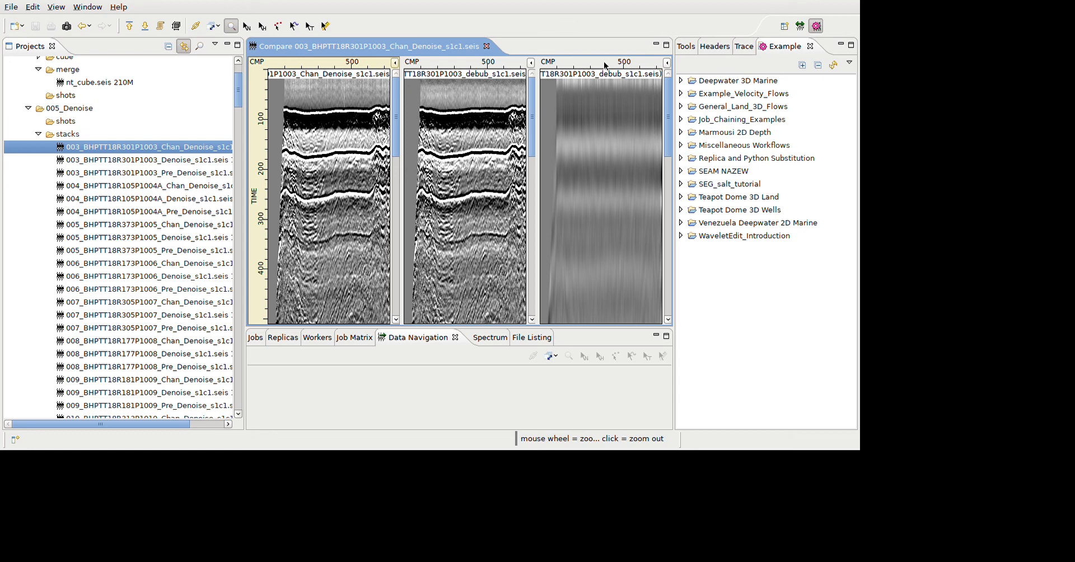
key("ctrl+w")
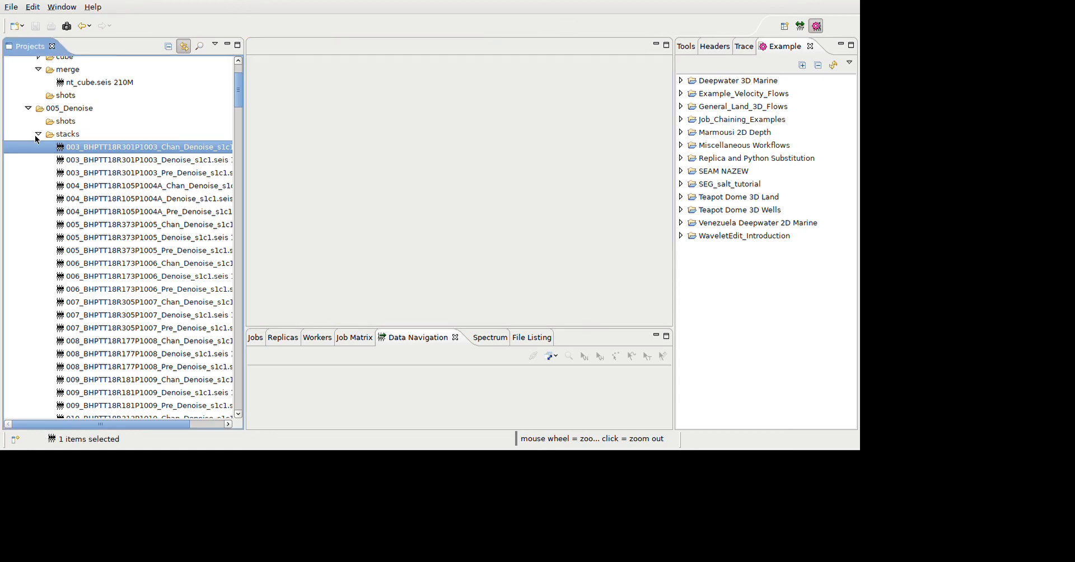
- Collapse the 005_Denoise and 006_debub datasets, expand 007_Deghosting, and open 007_Deghost_prod.flow to look through its processing modules
left_click(29, 108)
left_click(28, 121)
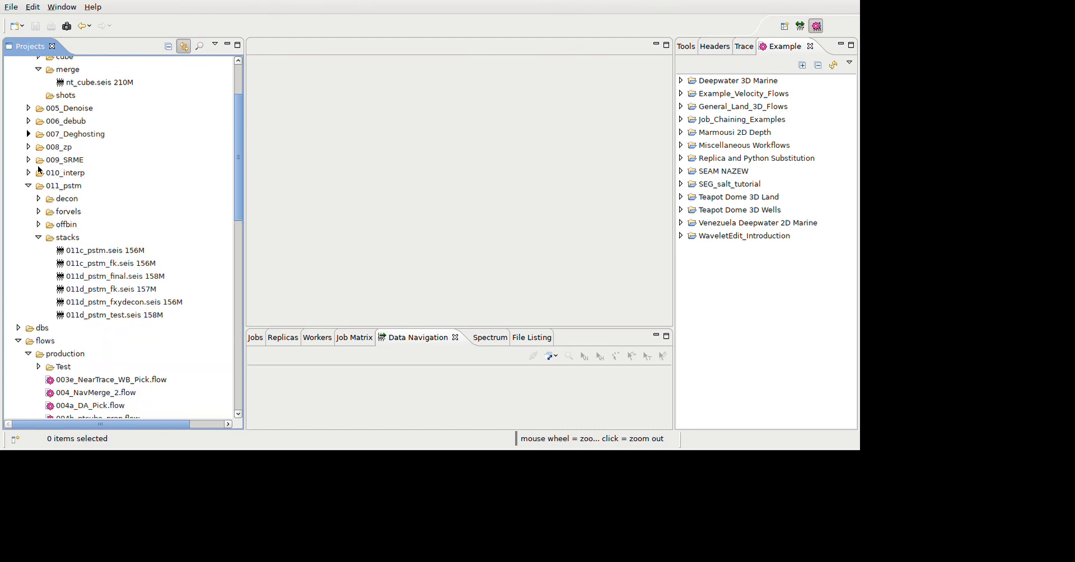
left_click(29, 134)
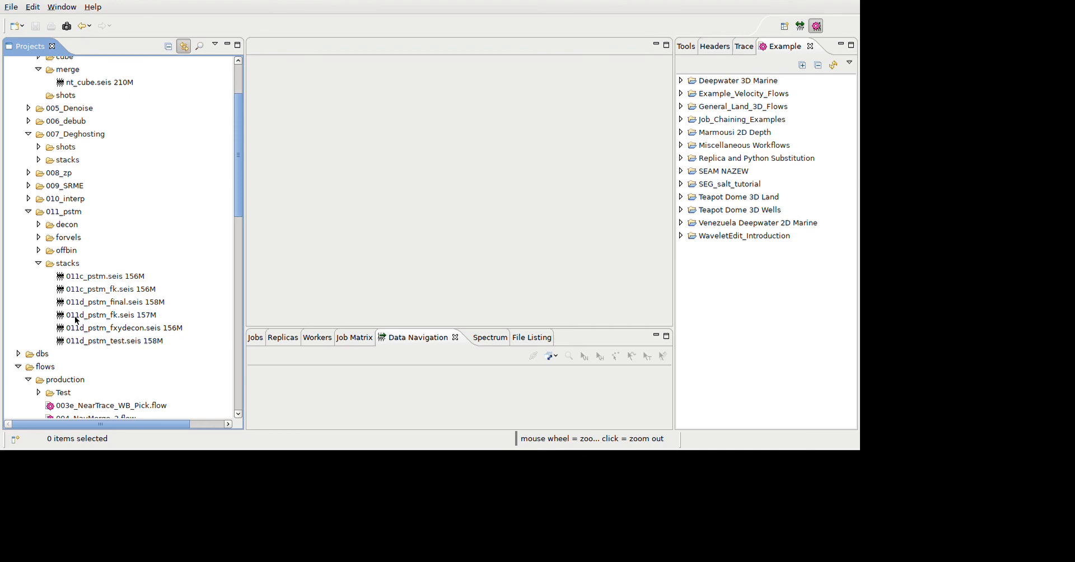
scroll(76, 320, "down", 7)
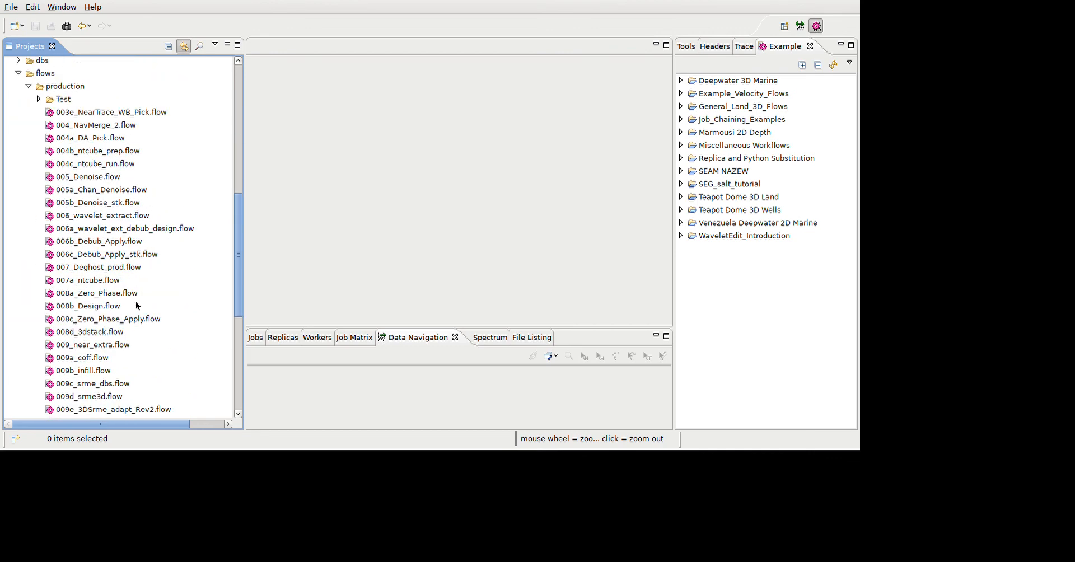
double_click(105, 266)
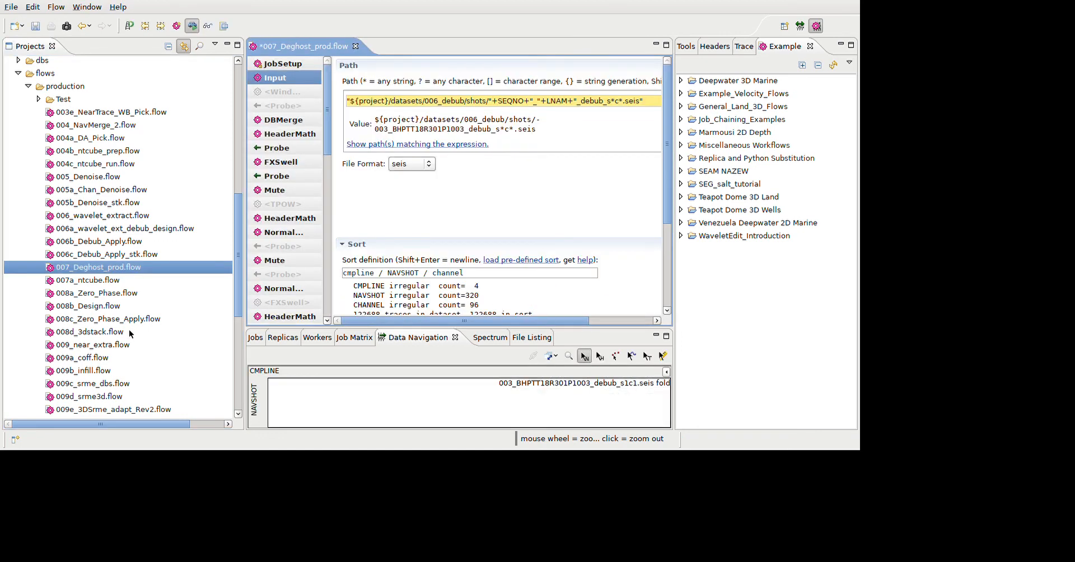
scroll(282, 208, "down", 7)
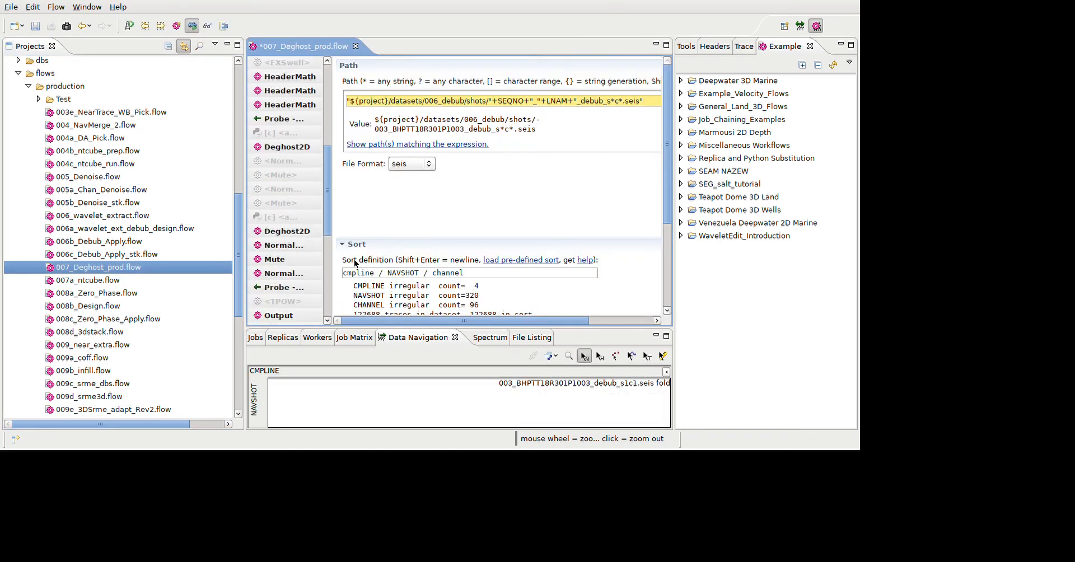
scroll(282, 208, "up", 7)
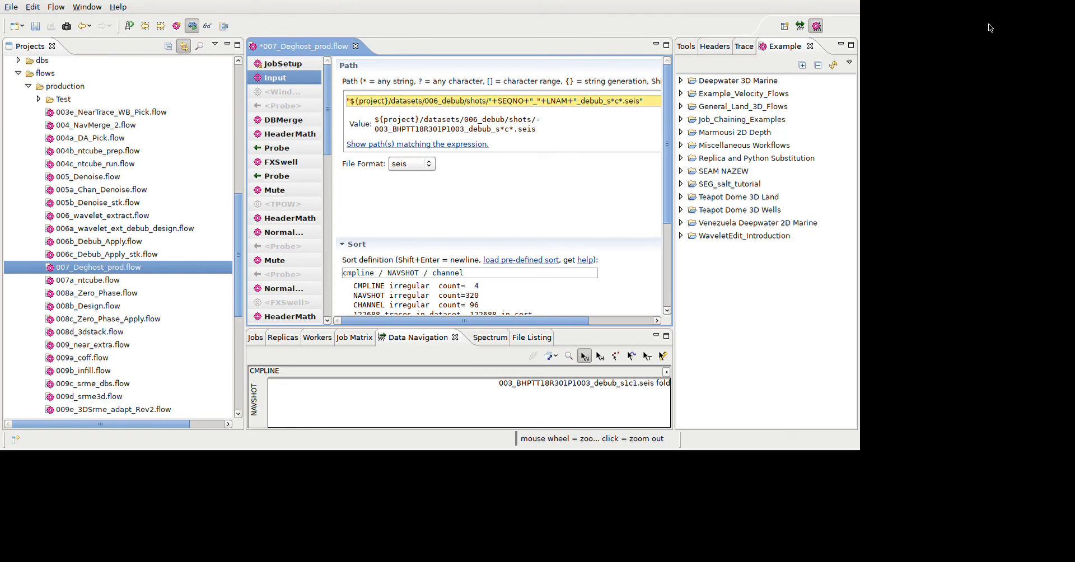
- Examine the deghosting flow's probe displays after HeaderMath, after FXSwell, before deghosting and after deghosting, and return to the project and flow layout
left_click(799, 25)
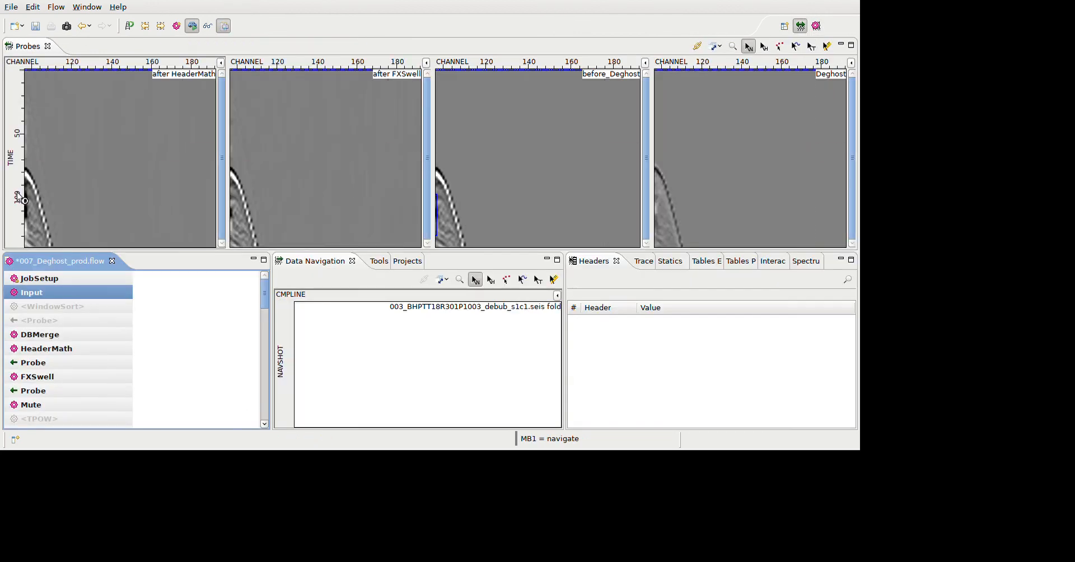
scroll(21, 197, "down", 3)
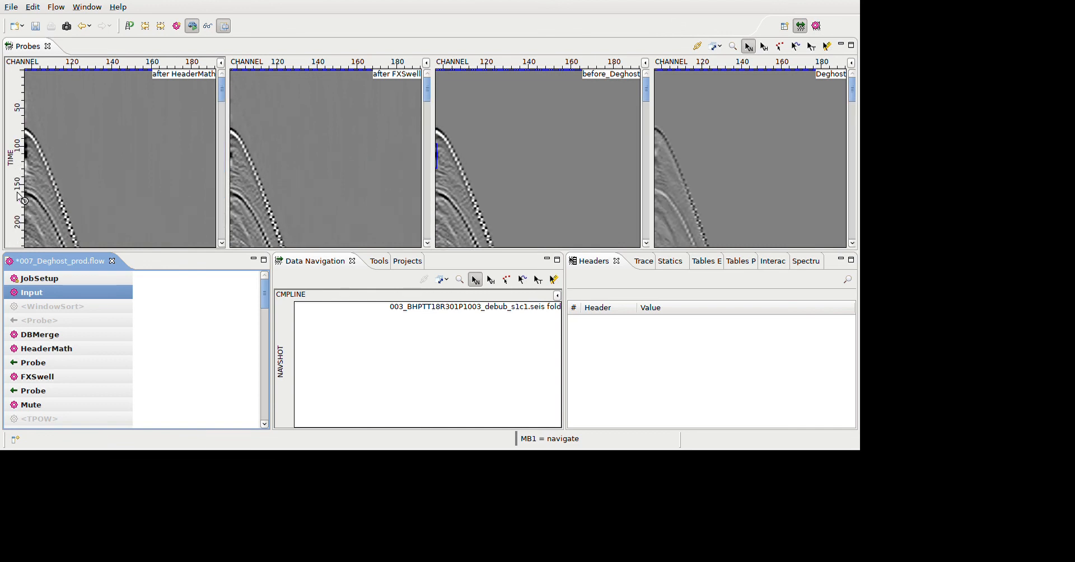
scroll(20, 197, "down", 2)
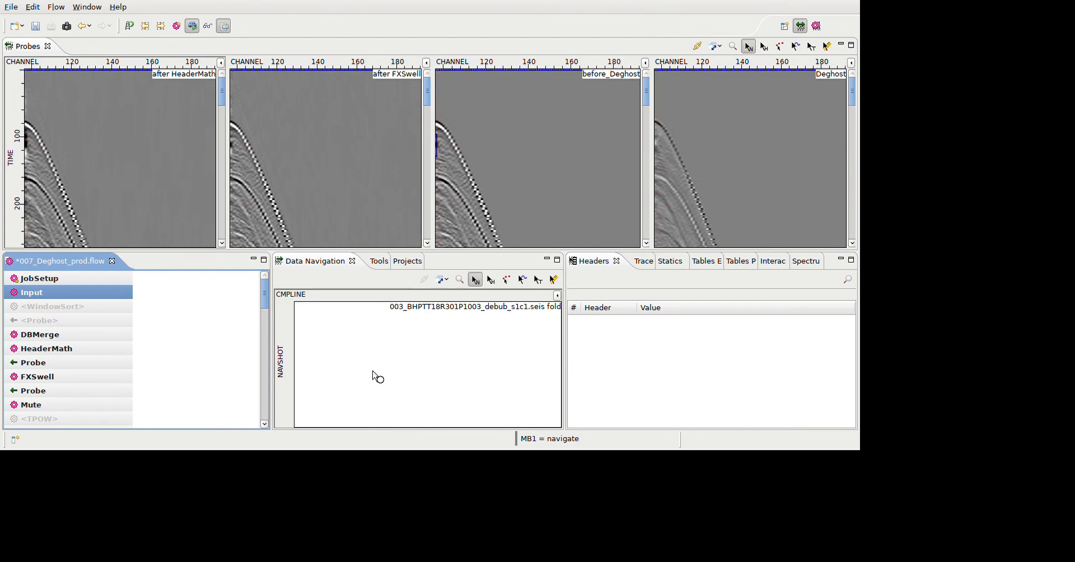
mouse_move(335, 363)
left_mouse_down()
mouse_move(328, 430)
mouse_move(321, 416)
mouse_move(334, 459)
left_mouse_up()
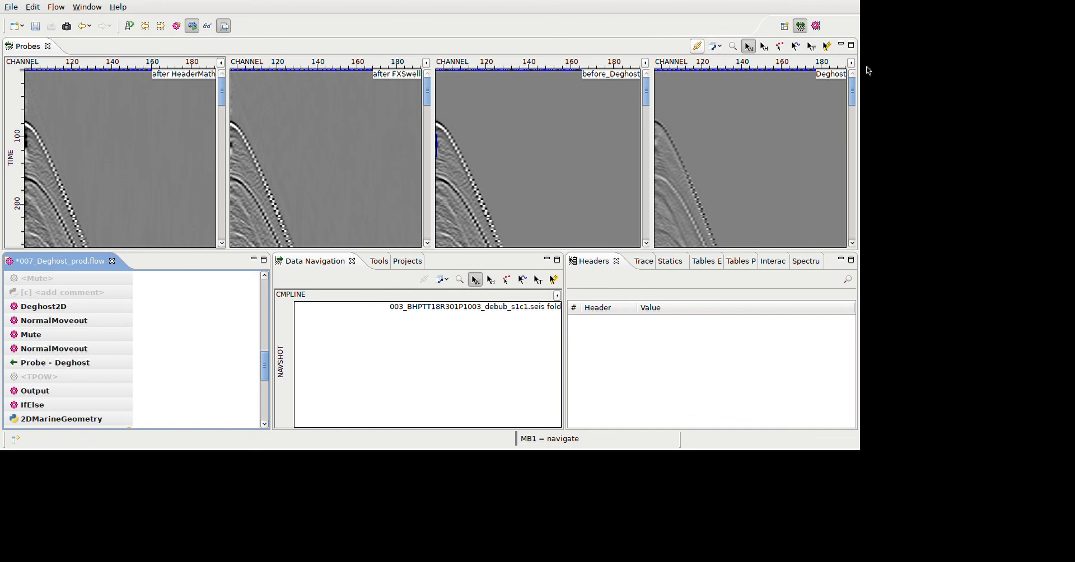
scroll(805, 116, "down", 5)
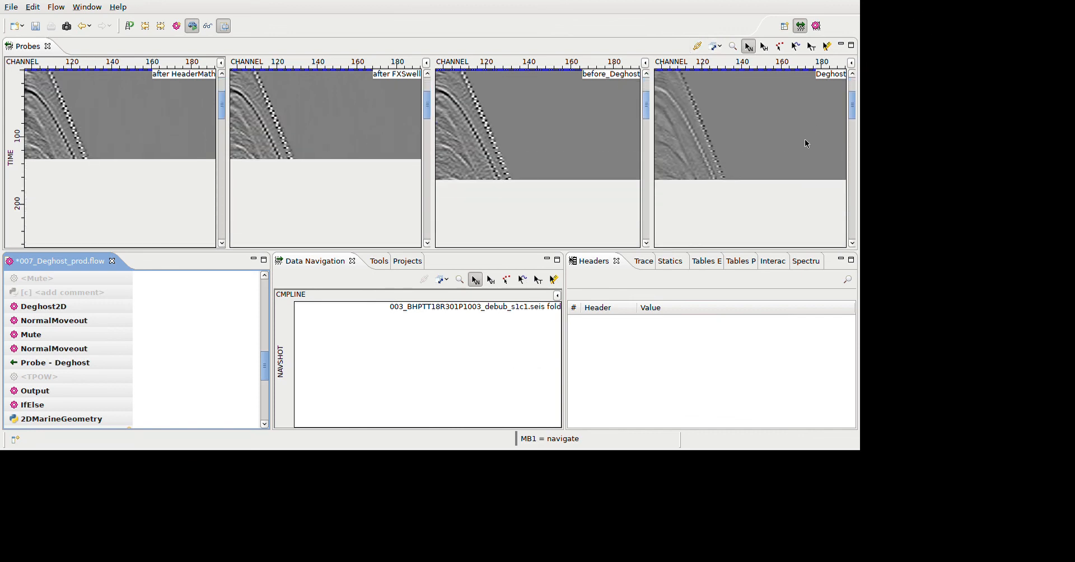
scroll(805, 147, "down", 4)
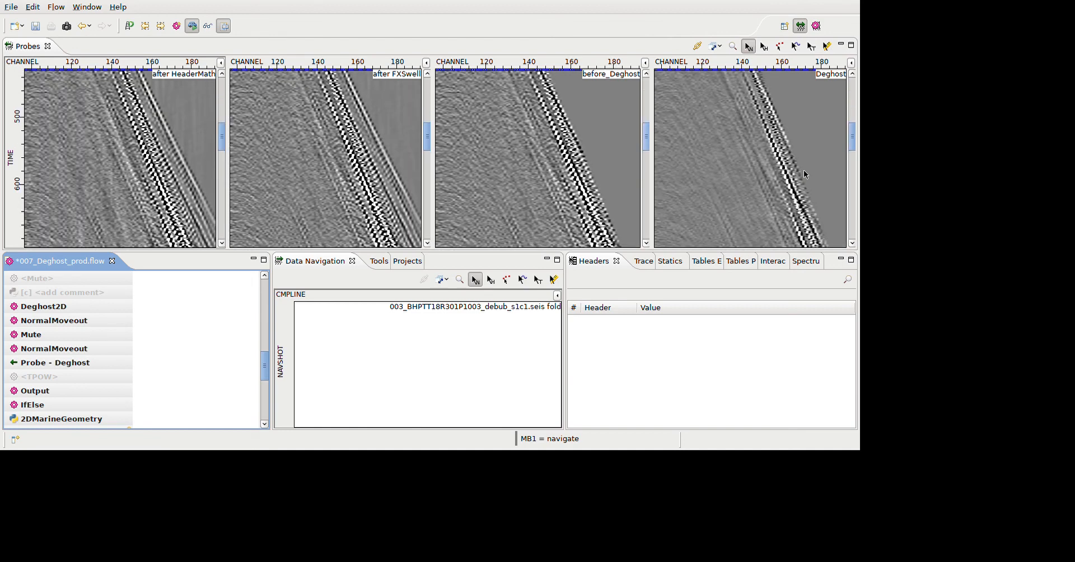
scroll(804, 118, "up", 9)
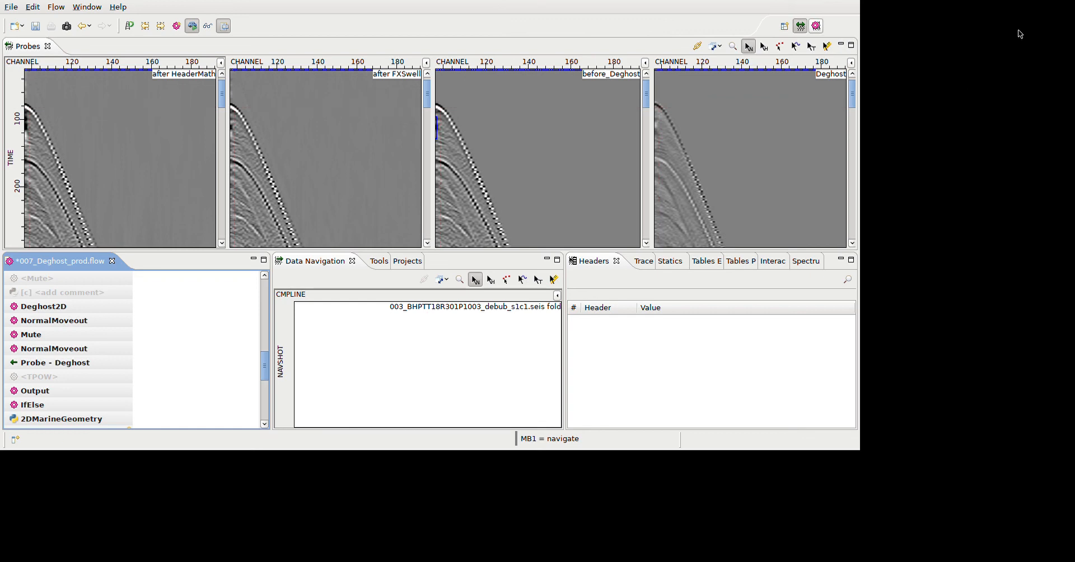
left_click(816, 25)
- View the stack 003_BHPTT18R301P1003_Deghosting_s1c1.seis at a display gain of 0.099, zoom into its upper 500 ms, and close it
scroll(141, 253, "up", 4)
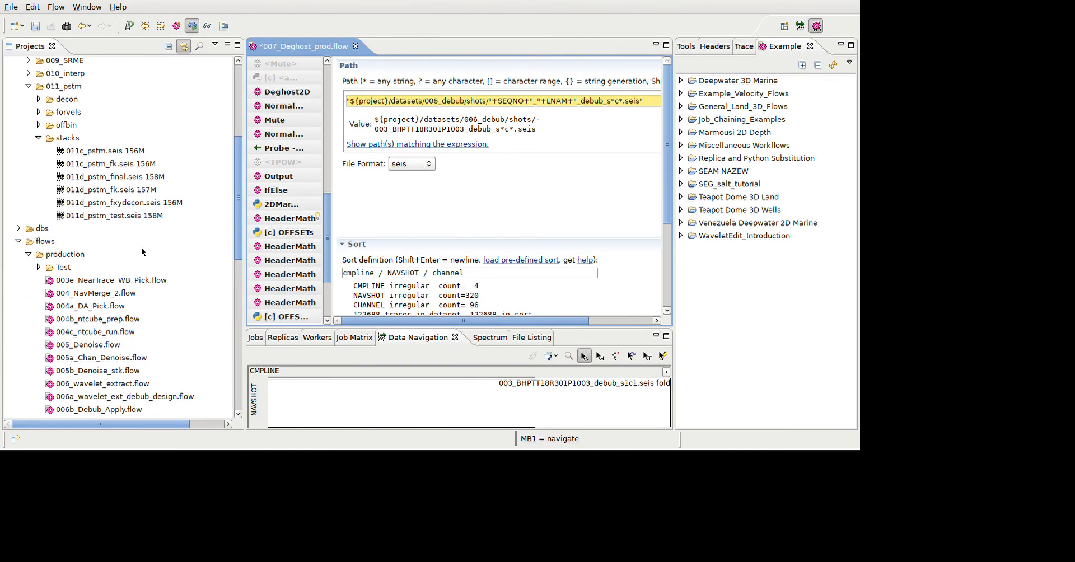
scroll(53, 214, "up", 2)
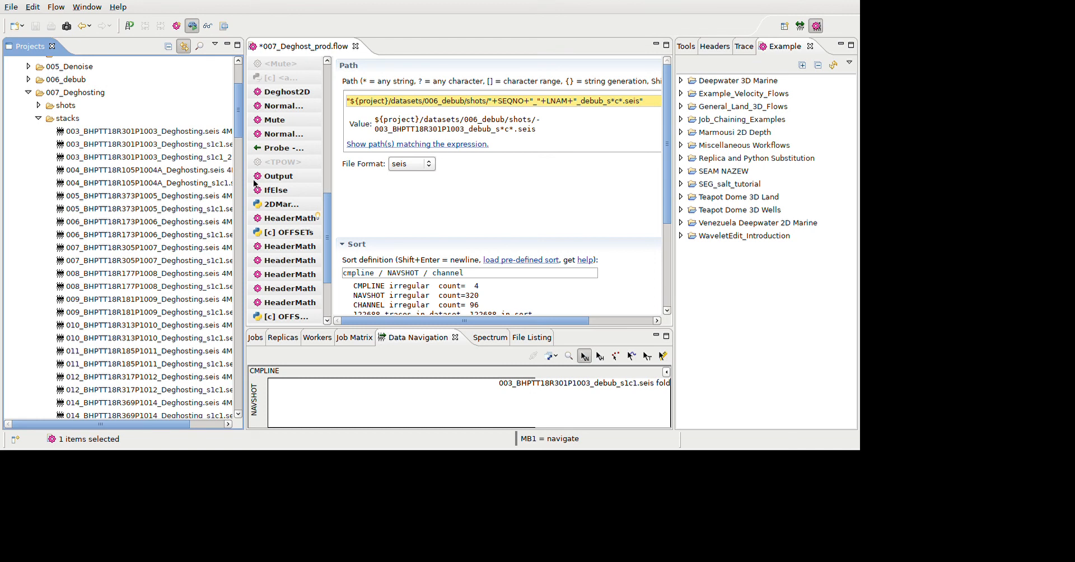
double_click(220, 145)
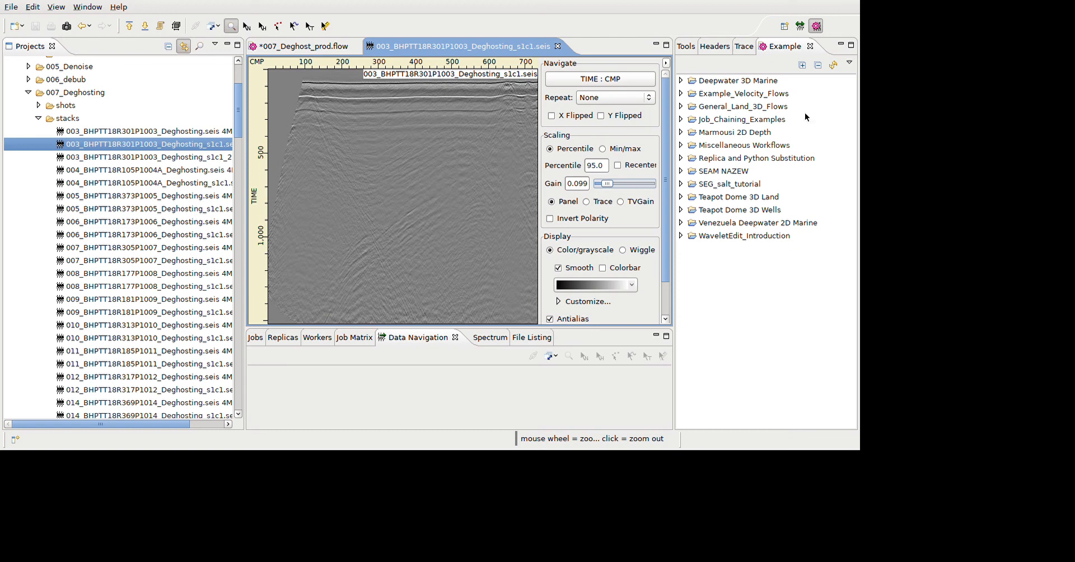
left_click(666, 63)
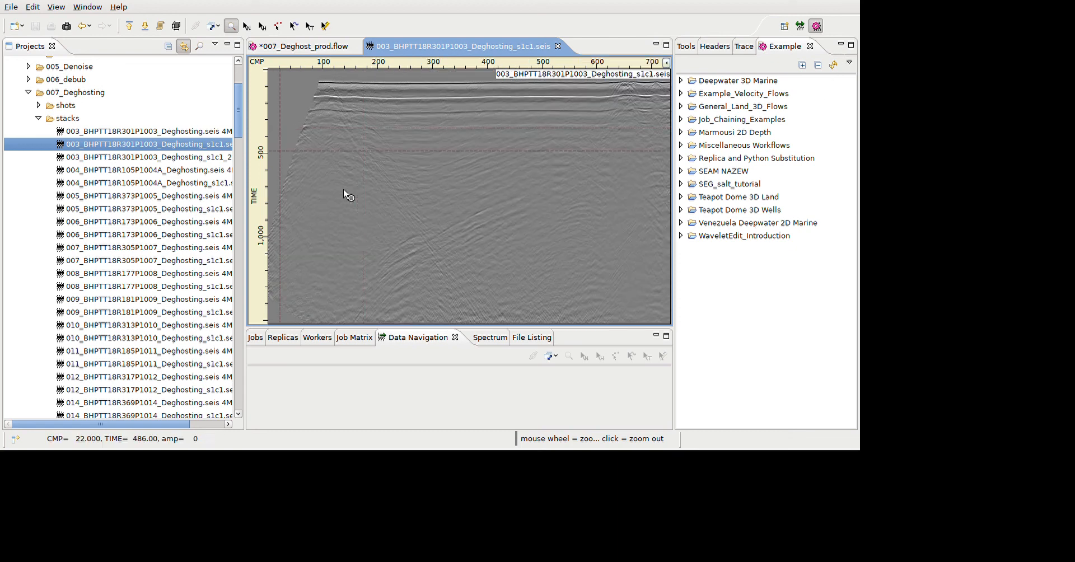
left_click_drag(325, 151, 317, 54)
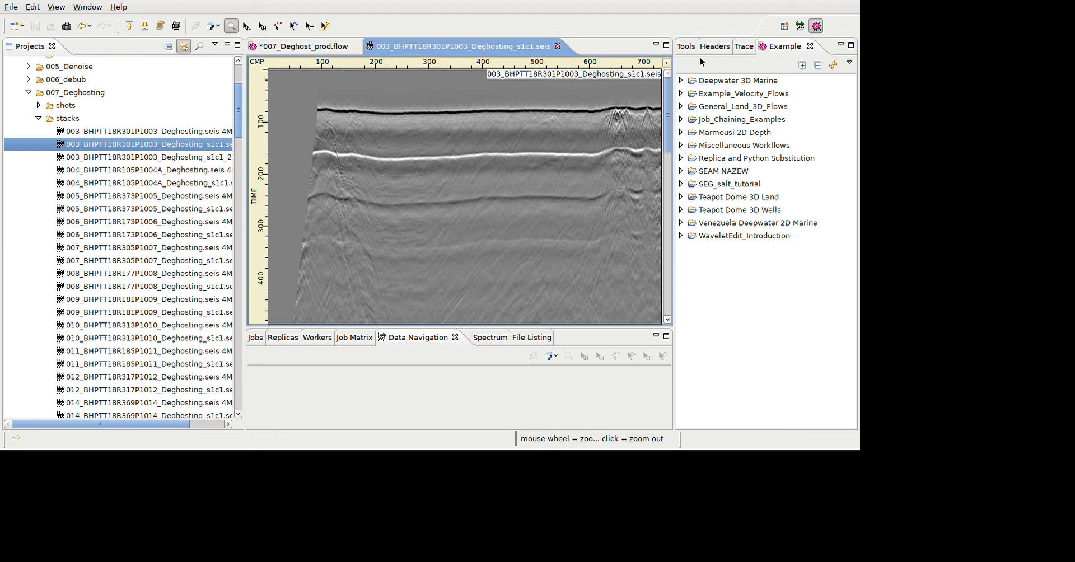
key("ctrl+w")
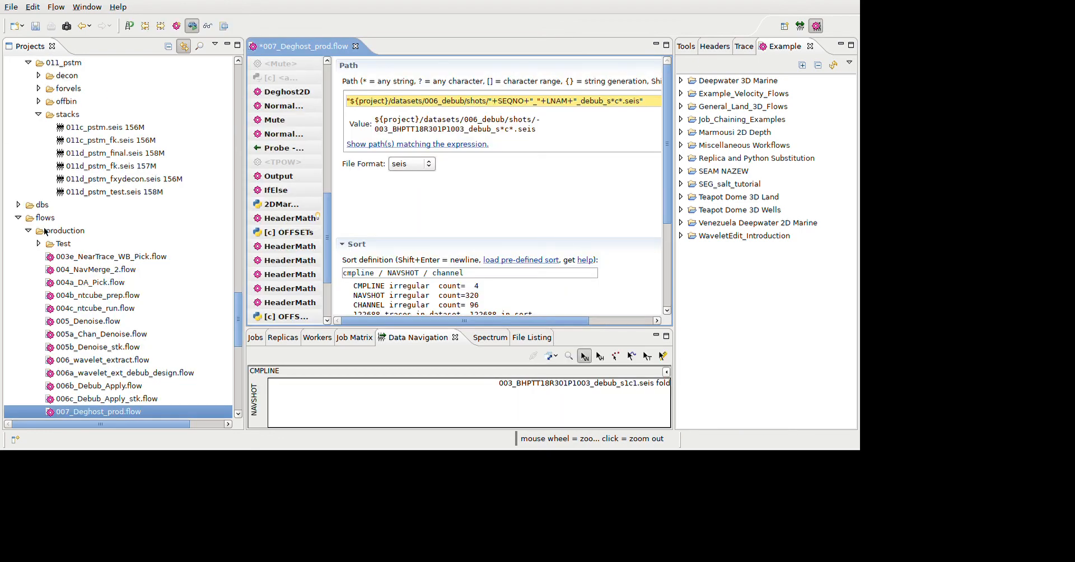
- Collapse the 007_Deghosting datasets, close 007_Deghost_prod.flow, and expand the 009_SRME datasets
scroll(45, 231, "up", 6)
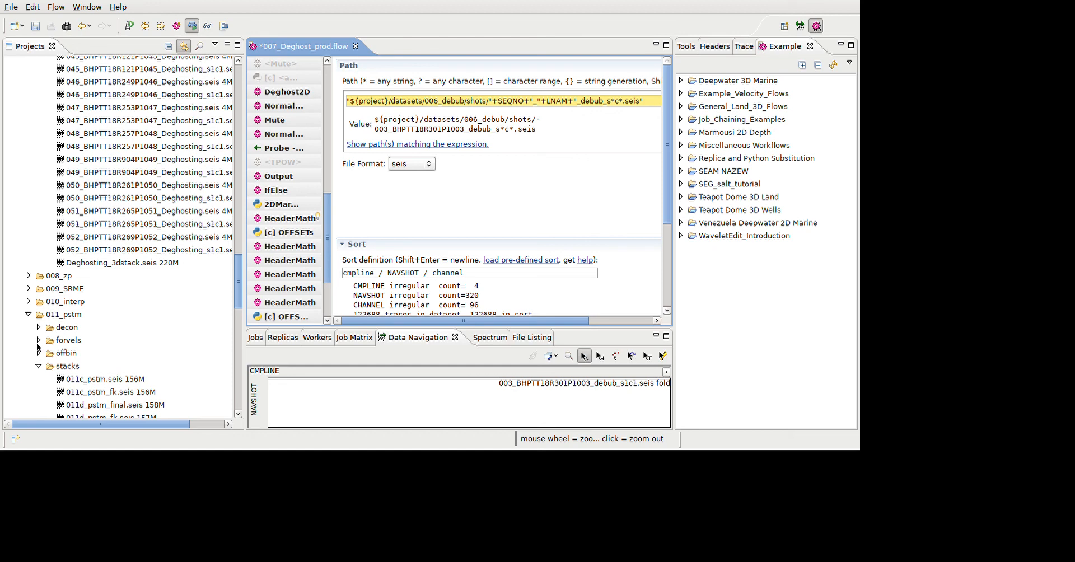
scroll(37, 345, "up", 20)
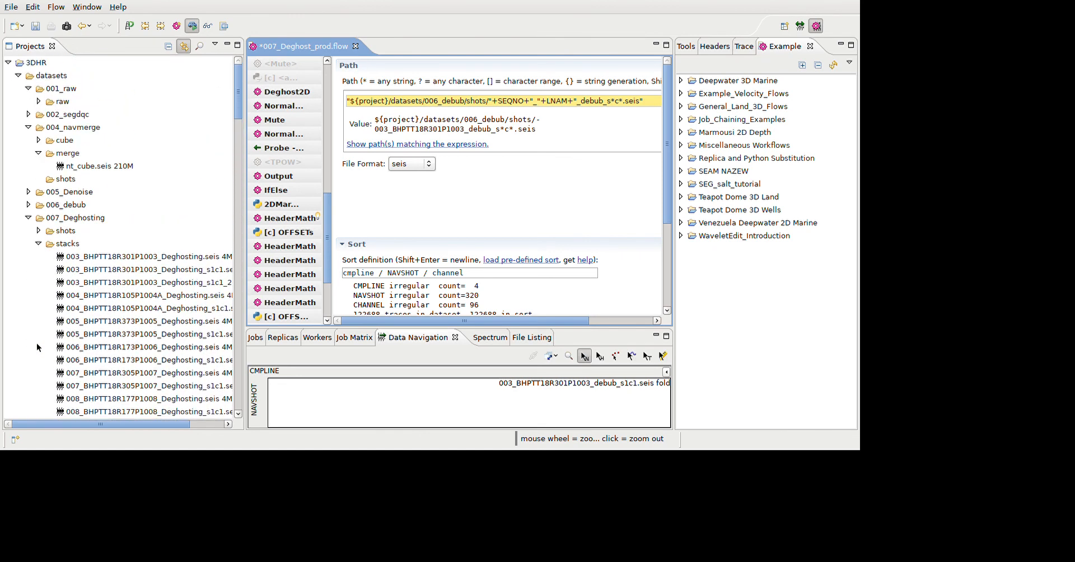
left_click(28, 218)
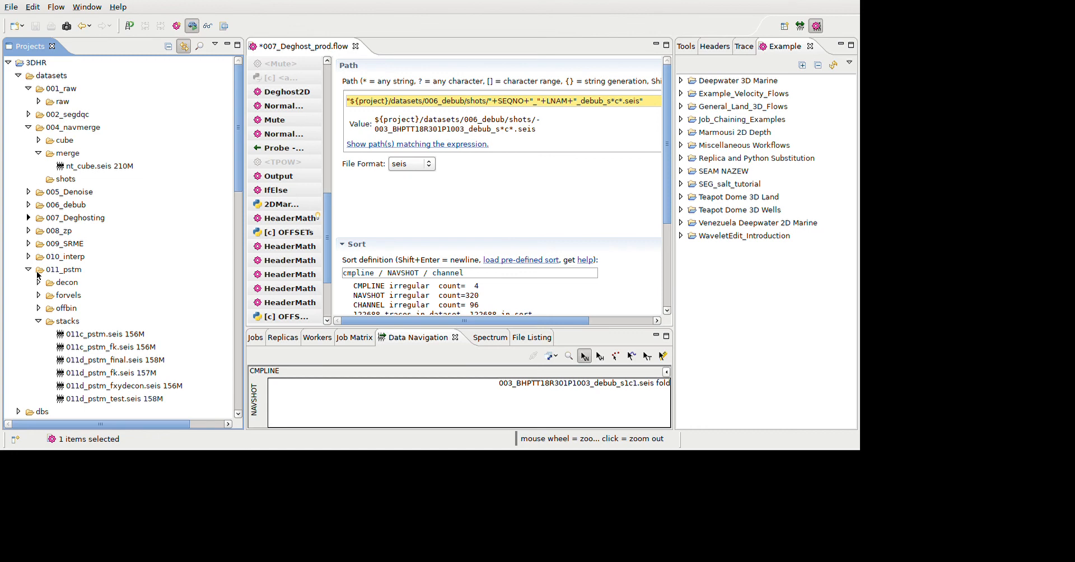
left_click(446, 55)
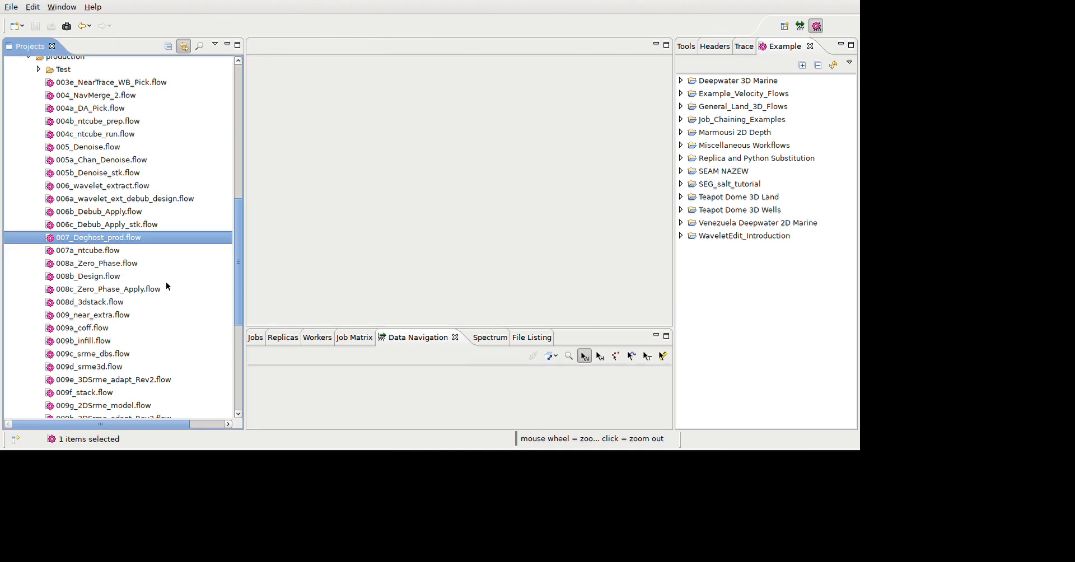
scroll(166, 282, "up", 9)
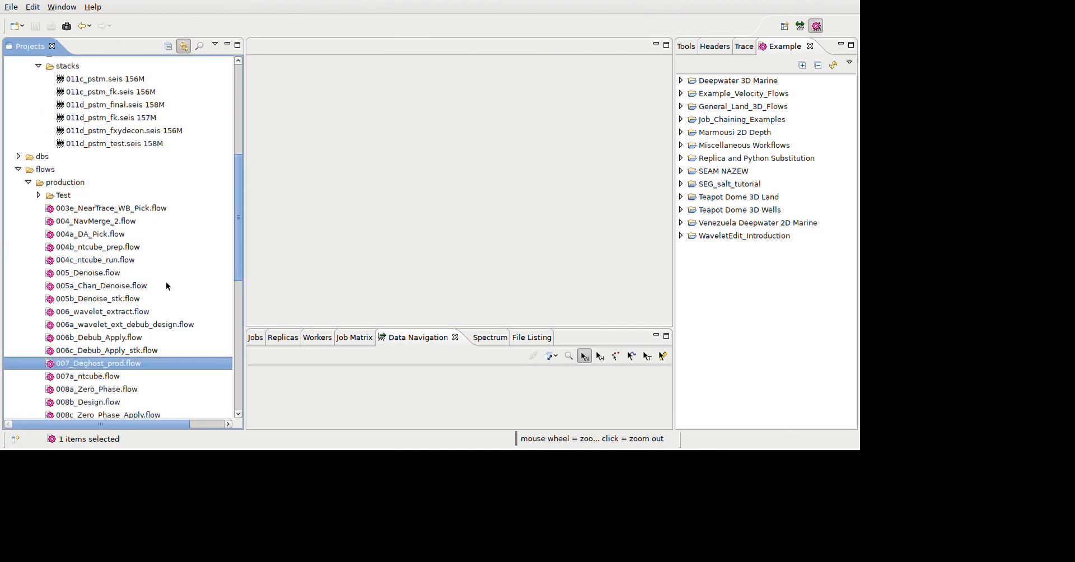
scroll(167, 285, "down", 3)
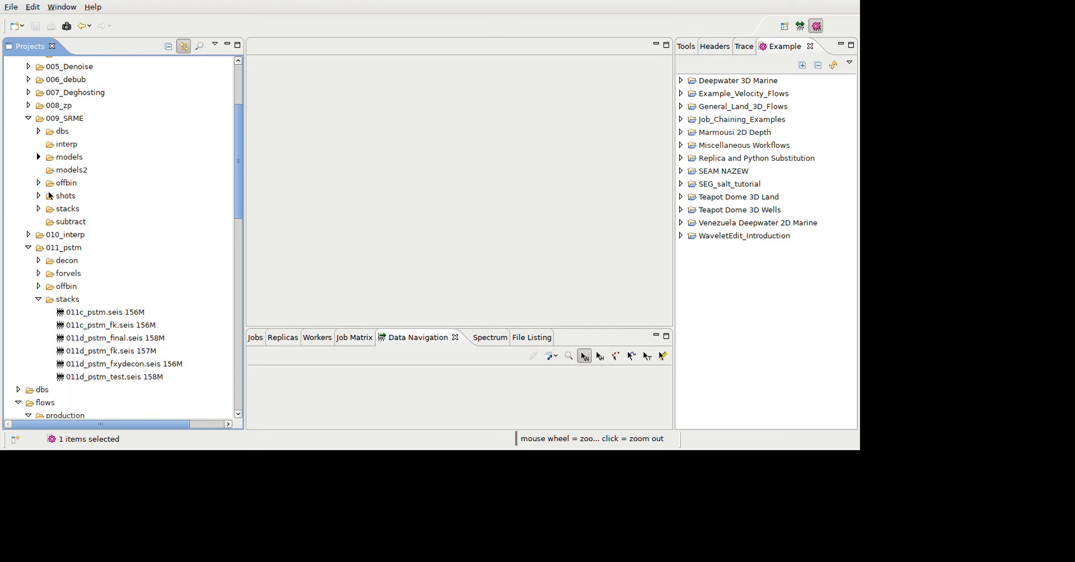
- Open 009a_coff.flow, look through its Input and OutputSplit settings, and replace it with 009b_infill.flow
scroll(127, 379, "down", 6)
scroll(129, 382, "down", 6)
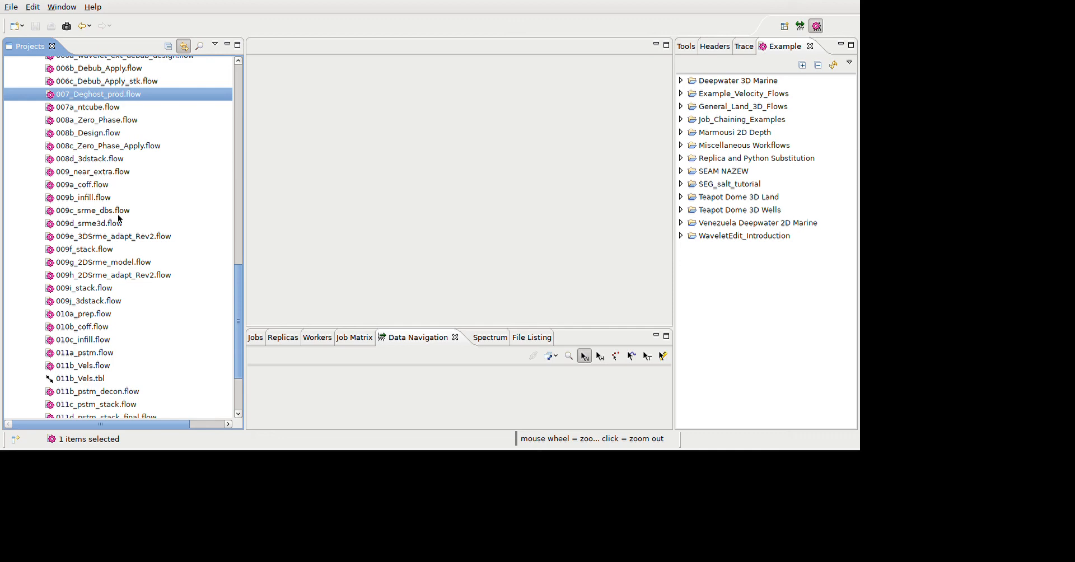
double_click(82, 185)
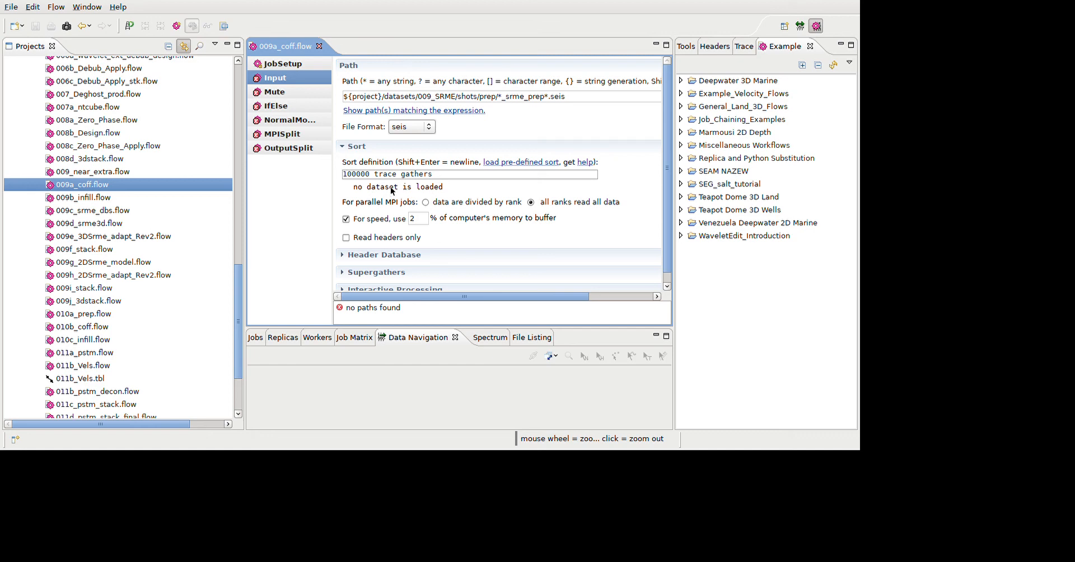
left_click(289, 148)
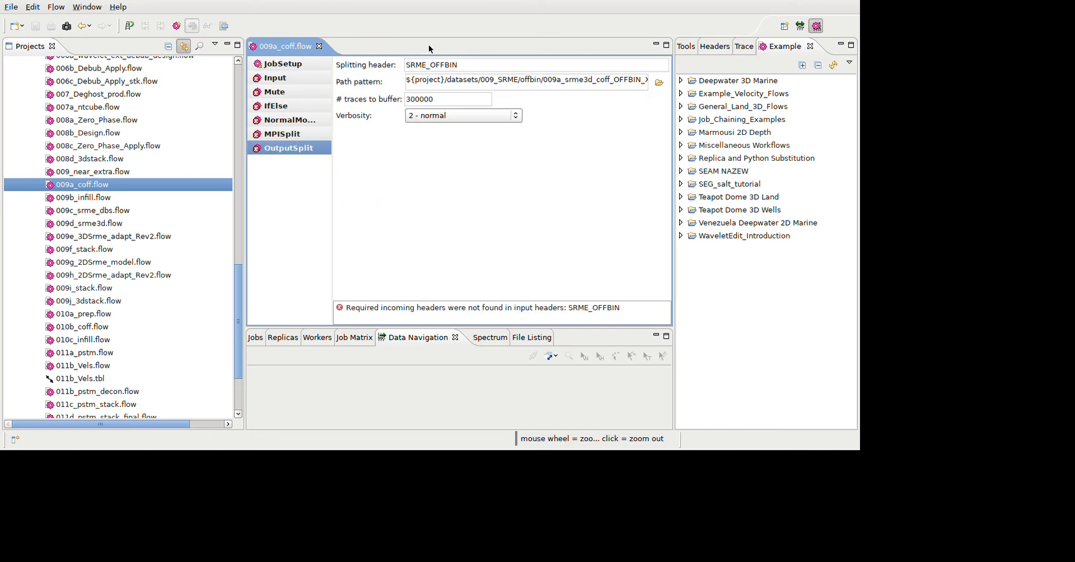
left_click(319, 46)
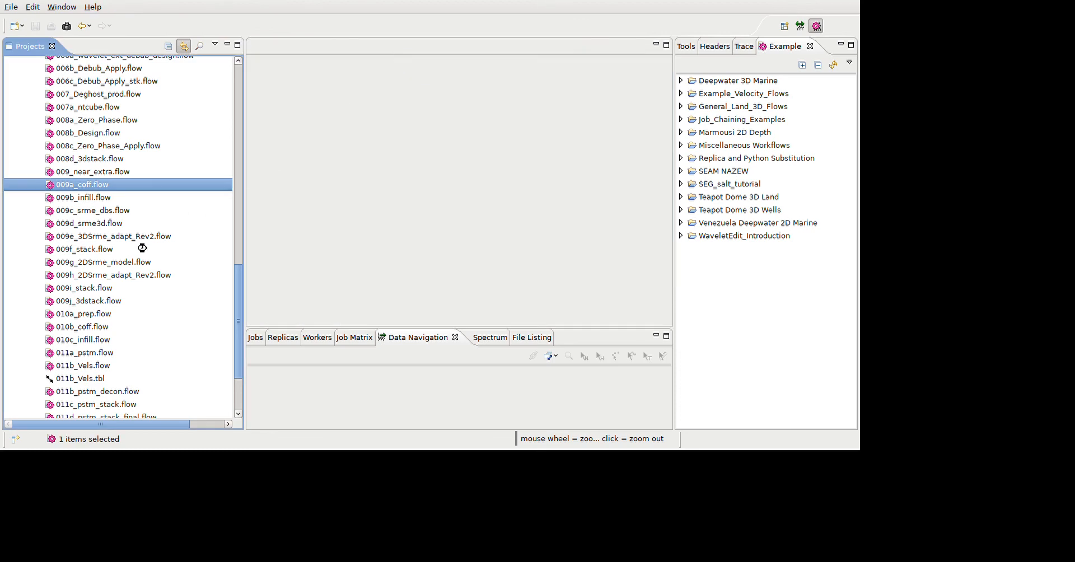
key("Down")
key("Return")
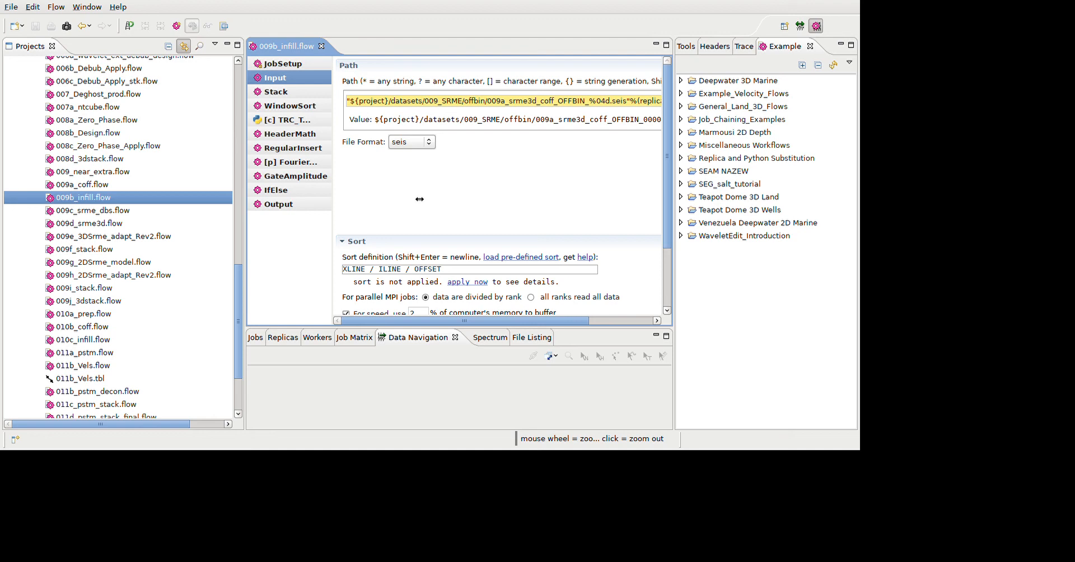
- Expand the 009_SRME offbin datasets and display 009a_srme3d_coff_OFFBIN_0000.seis by inline, moving to ILINE 211
scroll(130, 308, "up", 10)
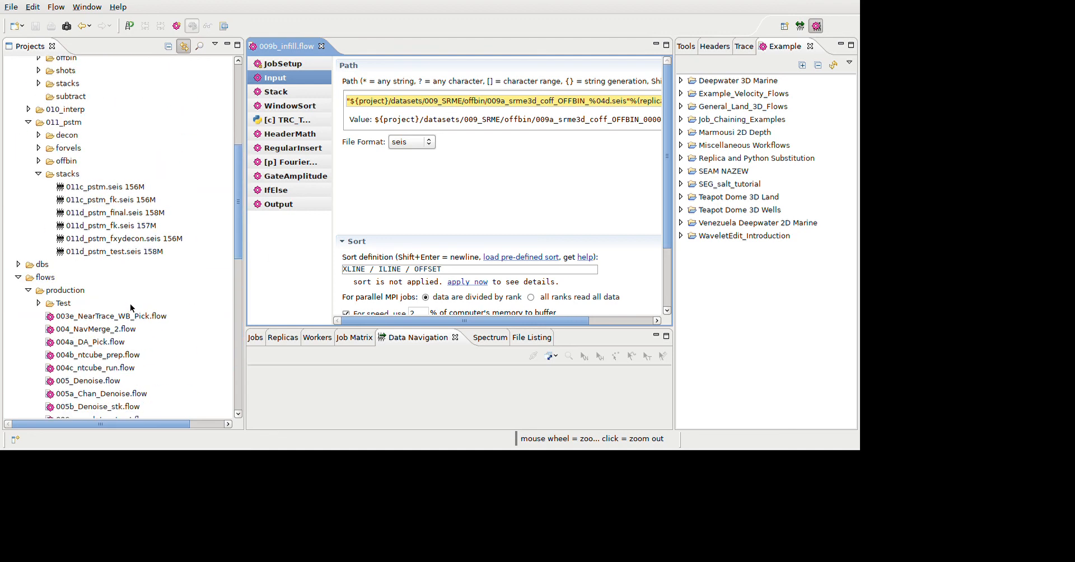
scroll(78, 160, "up", 4)
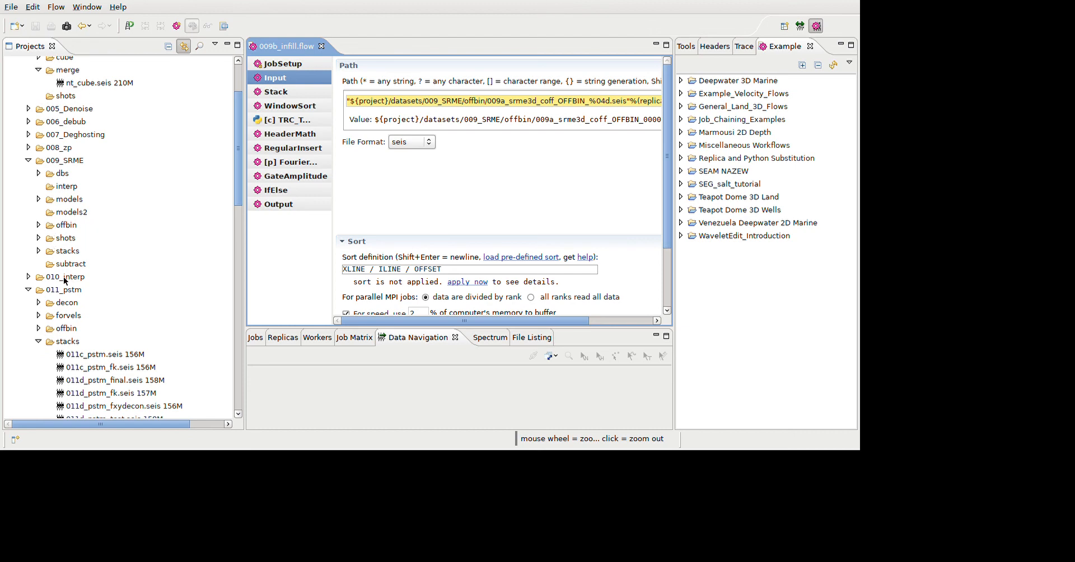
double_click(66, 225)
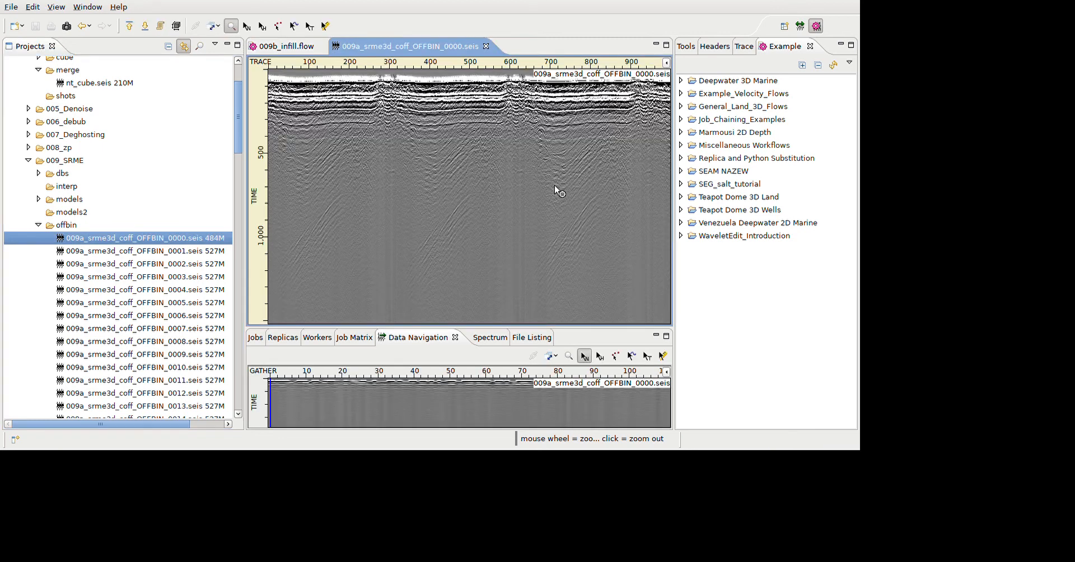
left_click(317, 46)
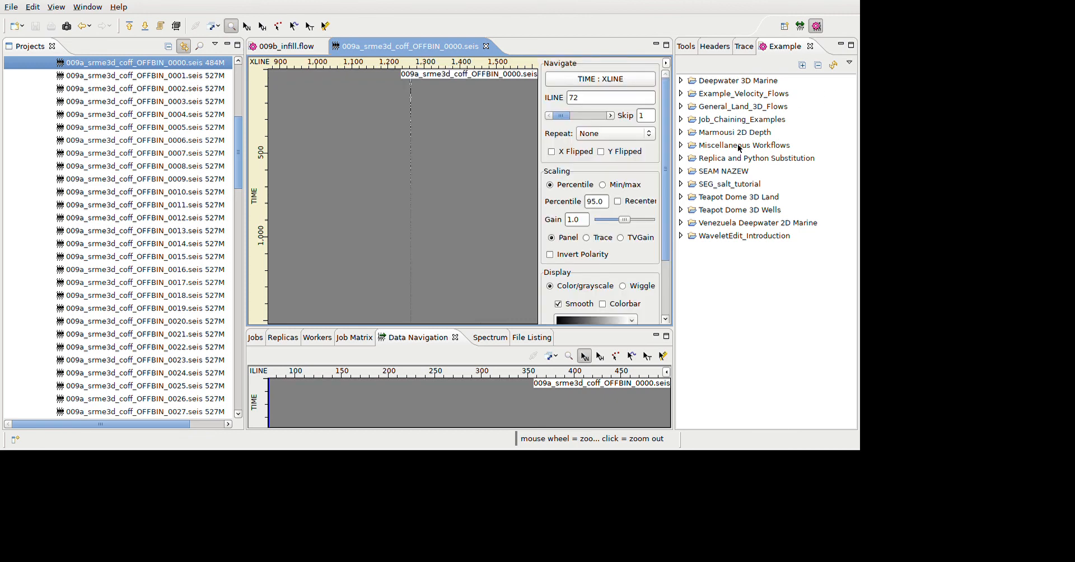
left_click_drag(561, 117, 572, 114)
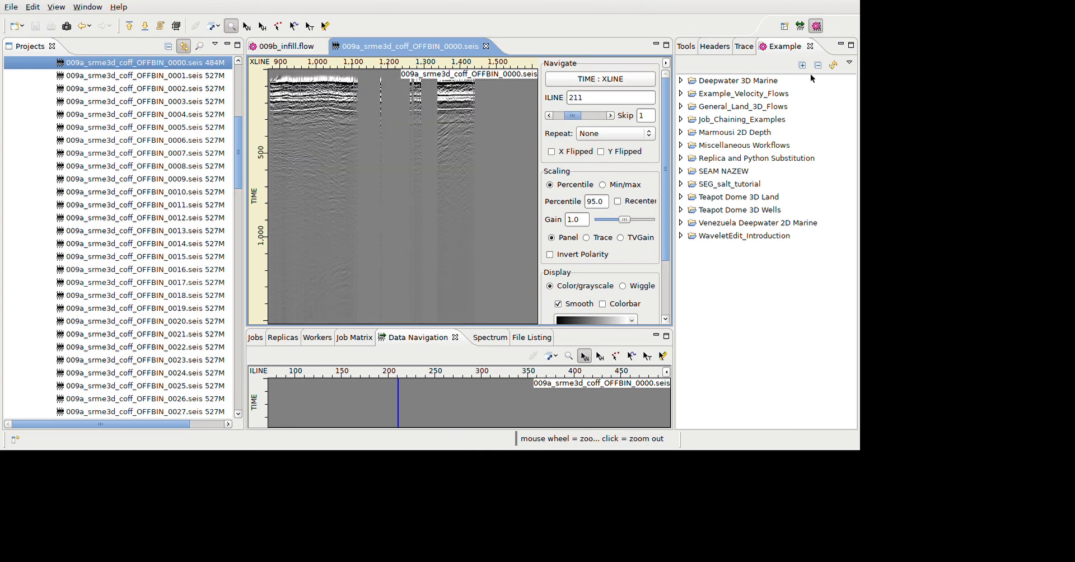
- Switch the offset bin display to the time slice at 888 with a gain of 0.28, zoom in around ILINE 220, and close the dataset
left_click(647, 84)
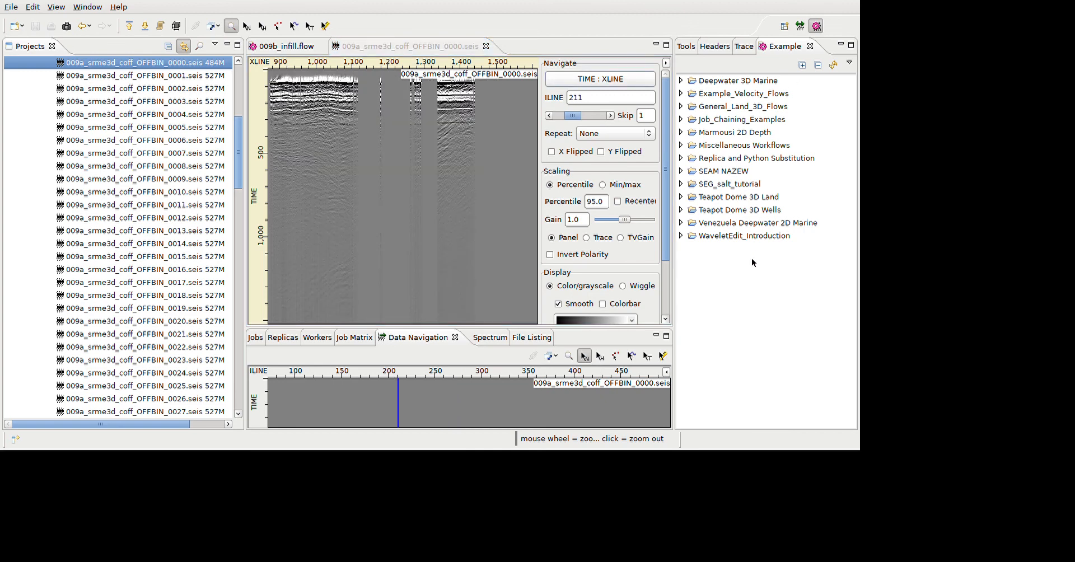
left_click(601, 206)
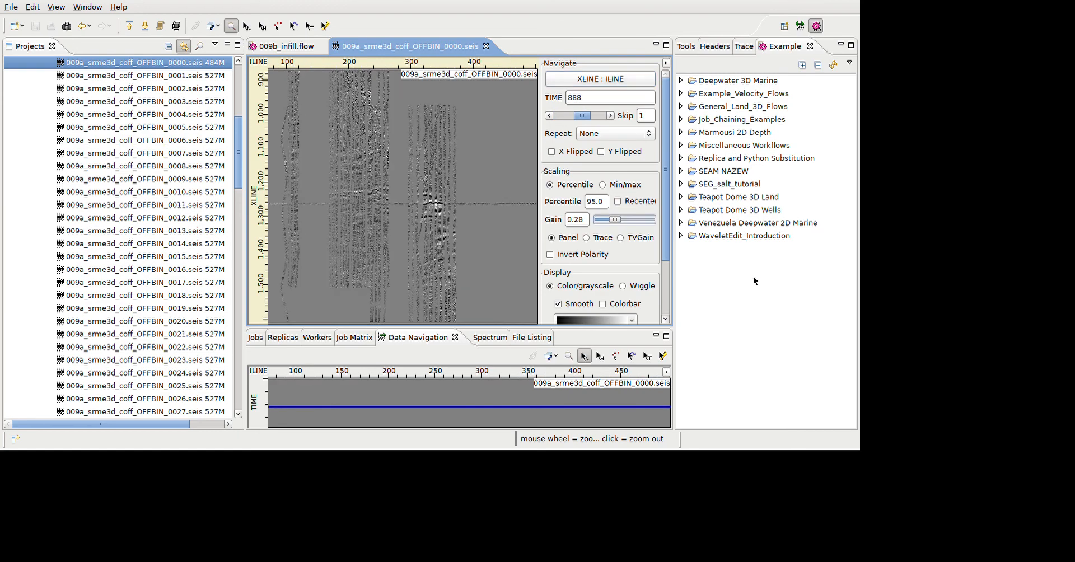
left_click_drag(331, 159, 375, 232)
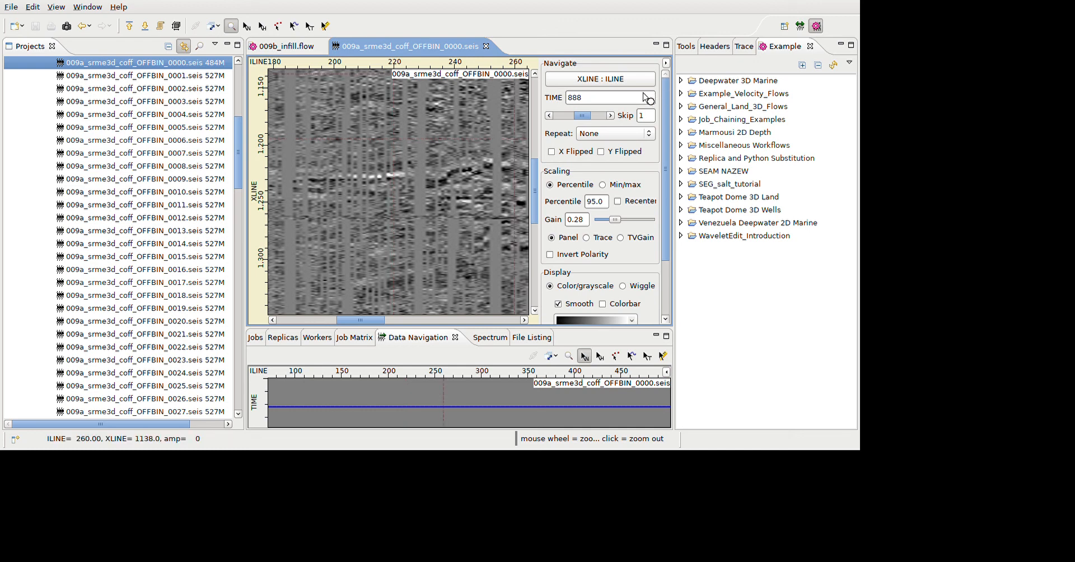
left_click(487, 46)
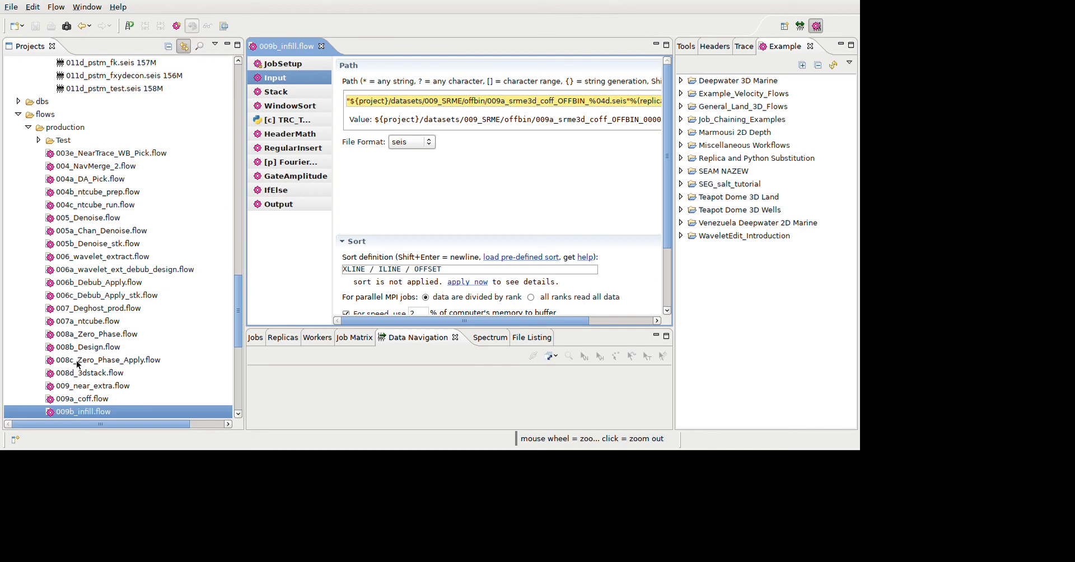
- Open 009d_srme3d.flow, look through the 3D SRME prediction inputs and aperture parameters, and close the flow
scroll(77, 364, "down", 8)
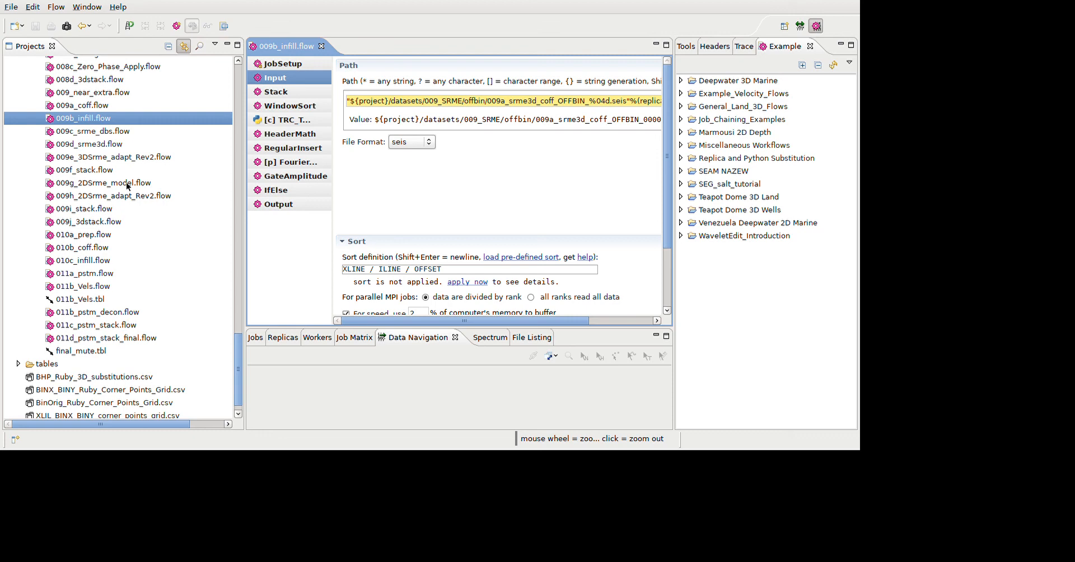
double_click(89, 144)
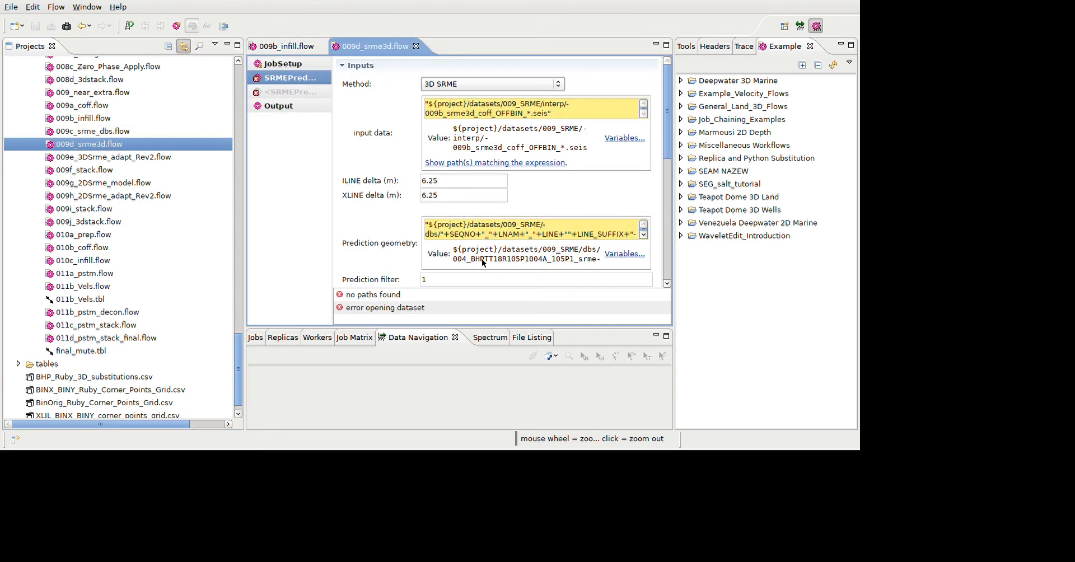
scroll(484, 263, "down", 8)
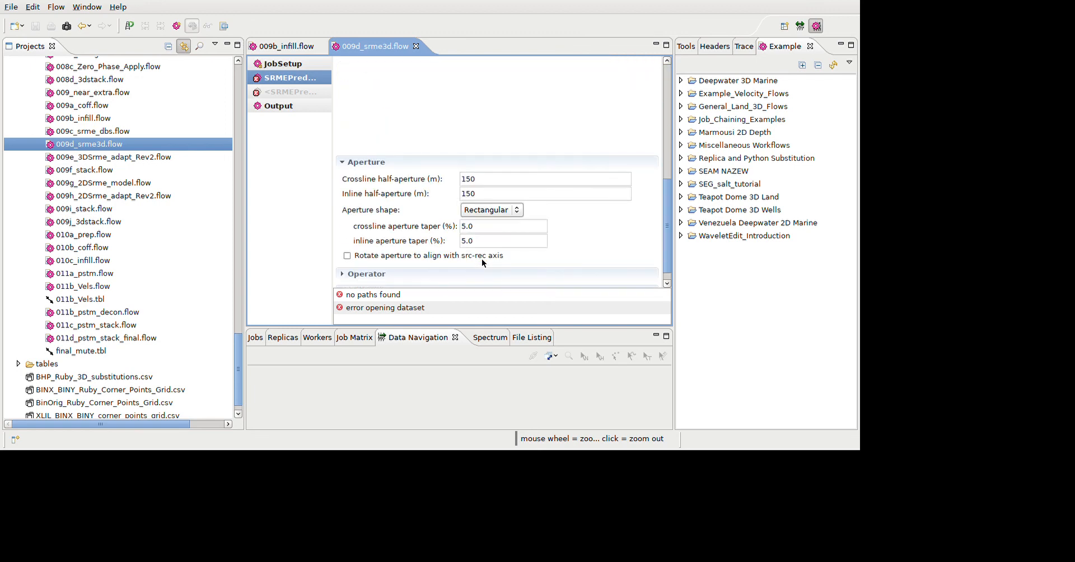
scroll(484, 263, "down", 1)
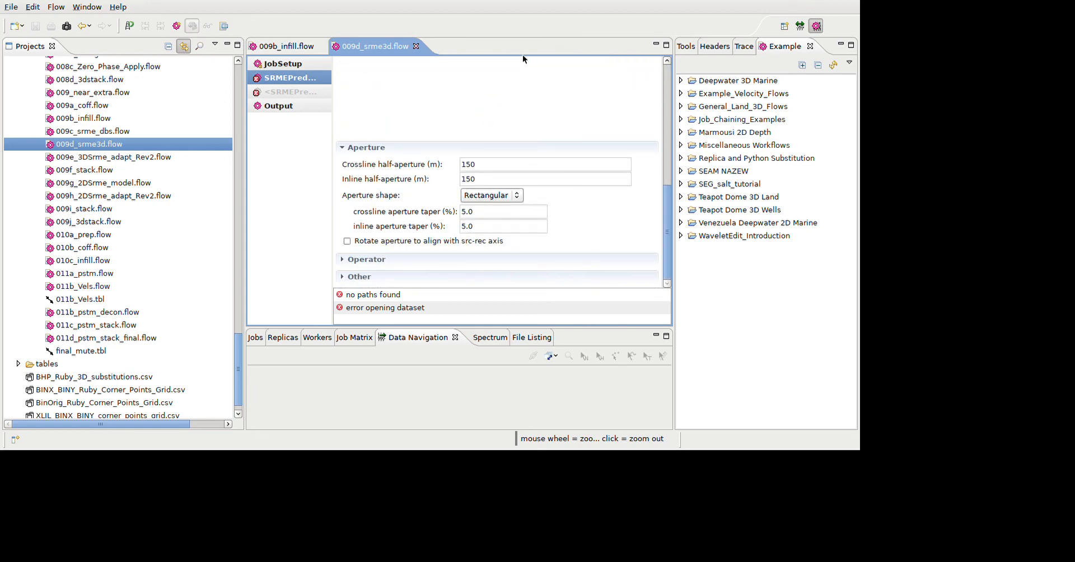
key("ctrl+w")
- Collapse the offbin datasets and expand the stacks folder under 009_SRME
scroll(186, 262, "up", 15)
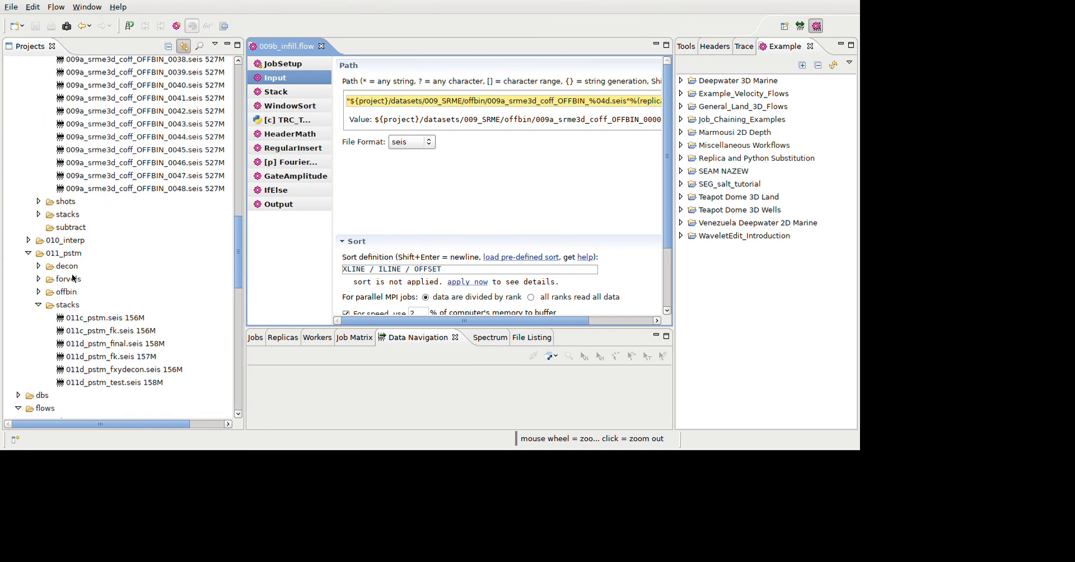
scroll(63, 297, "up", 5)
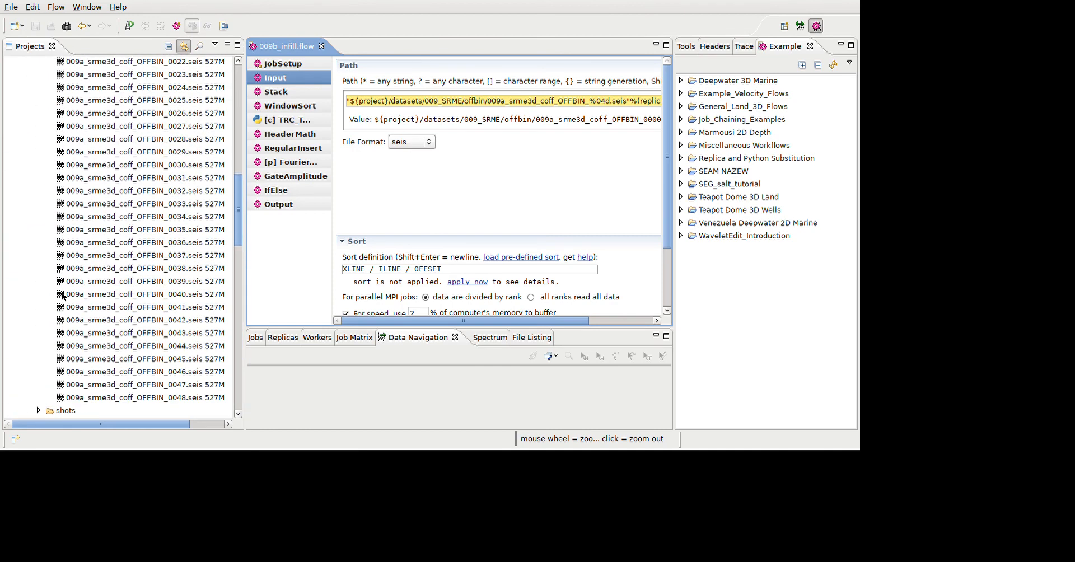
scroll(64, 297, "up", 14)
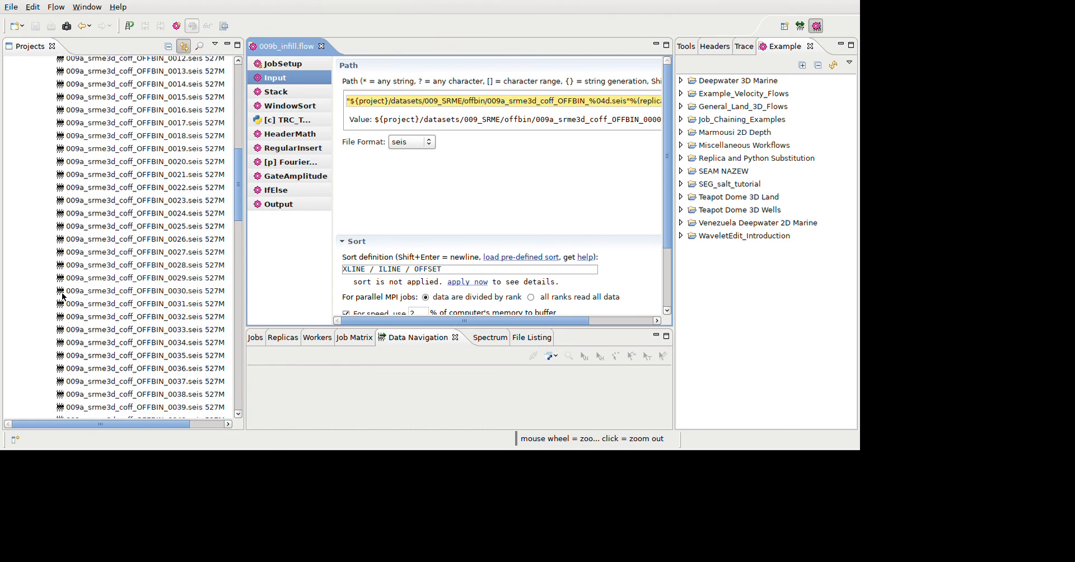
left_click(47, 384)
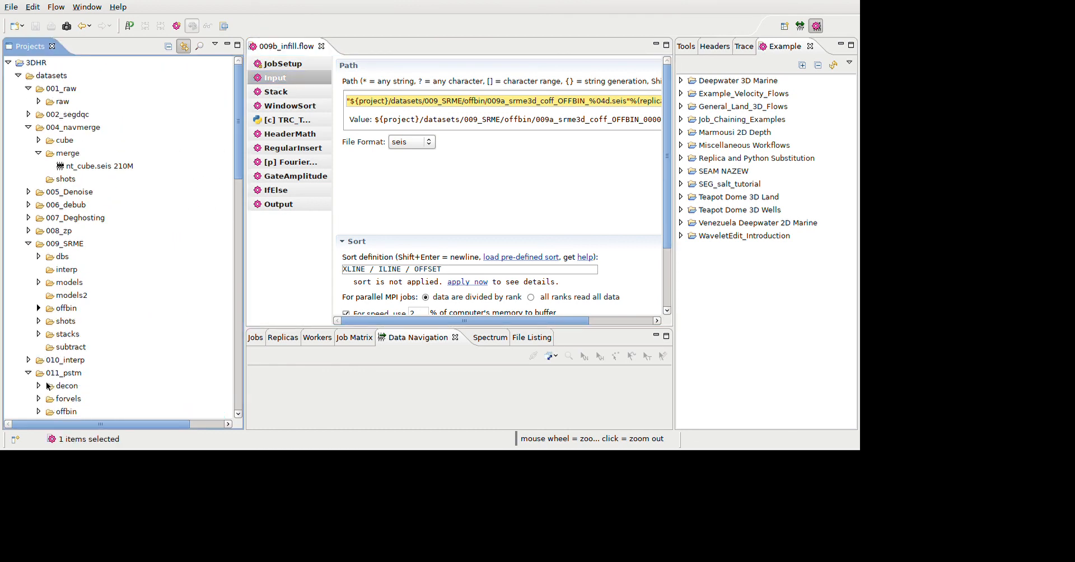
left_click(47, 416)
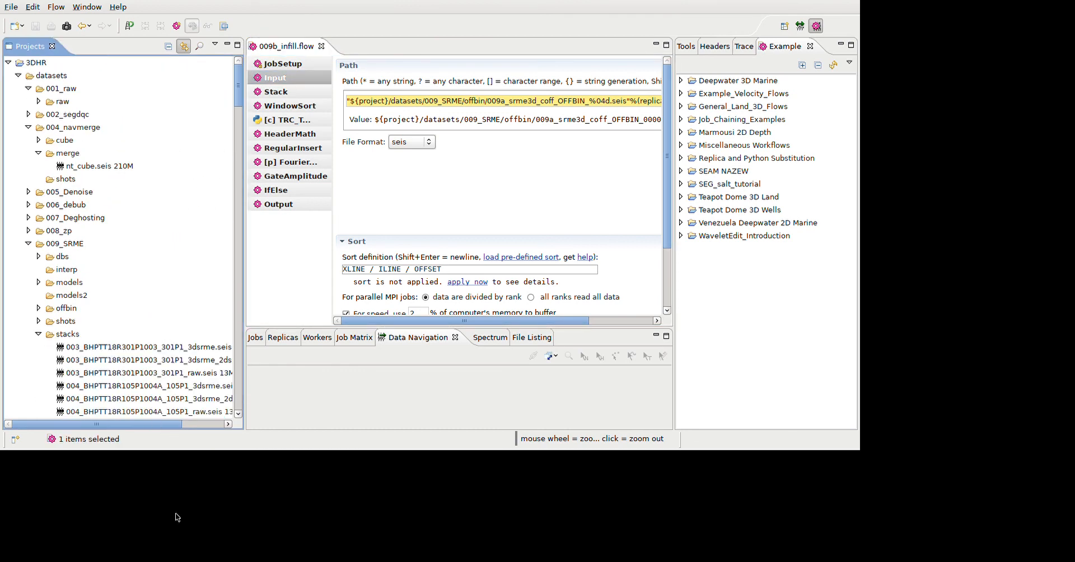
- Compare the 3dsrme, 3dsrme_2dsrme and raw stacks of line 003_BHPTT18R301P1003_301P1 in a maximized view
scroll(201, 499, "right", 2)
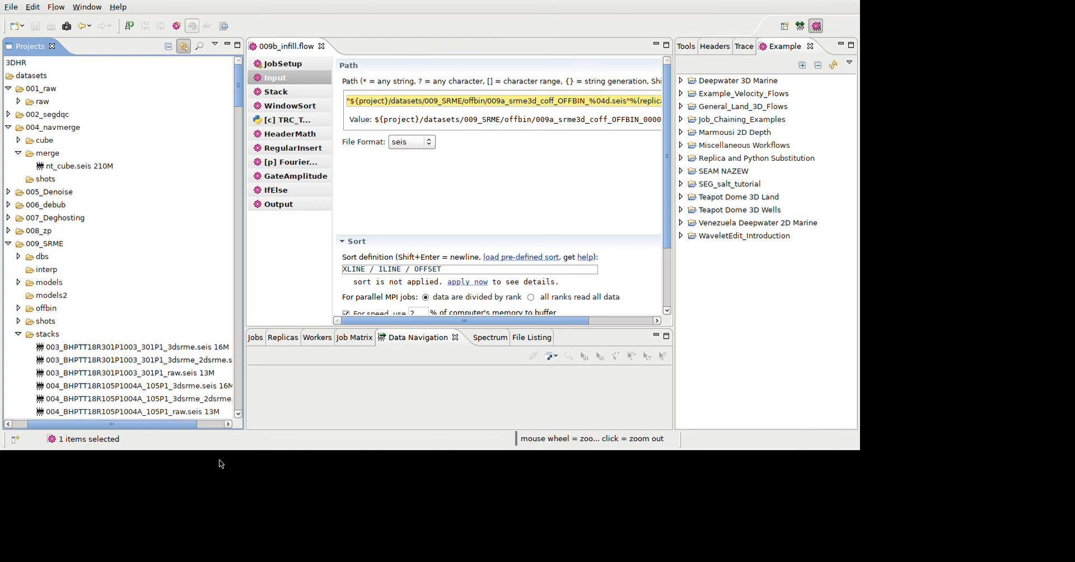
left_click(218, 461)
left_click(214, 435, "shift")
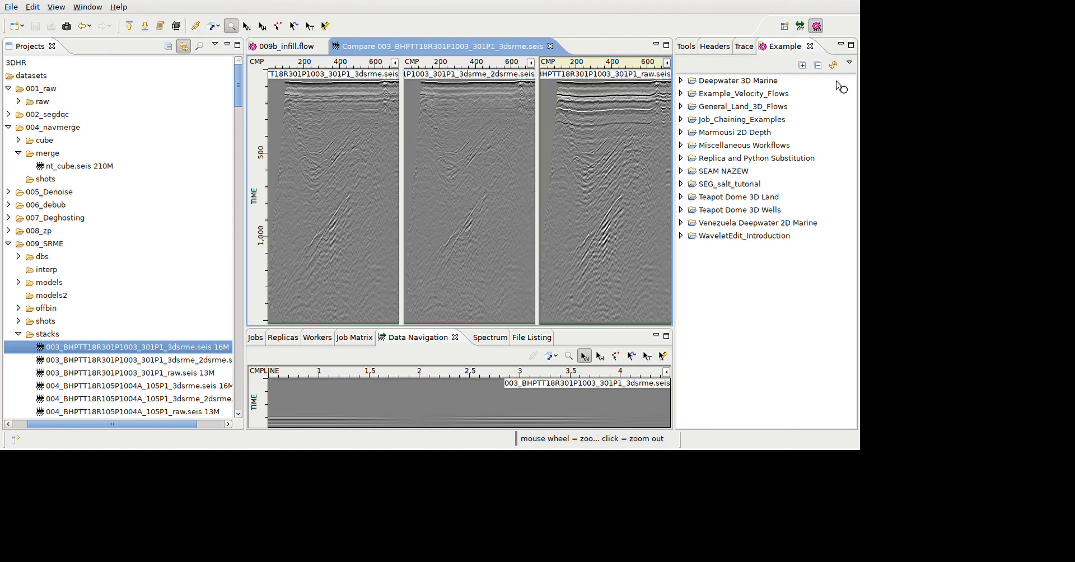
key("ctrl+m")
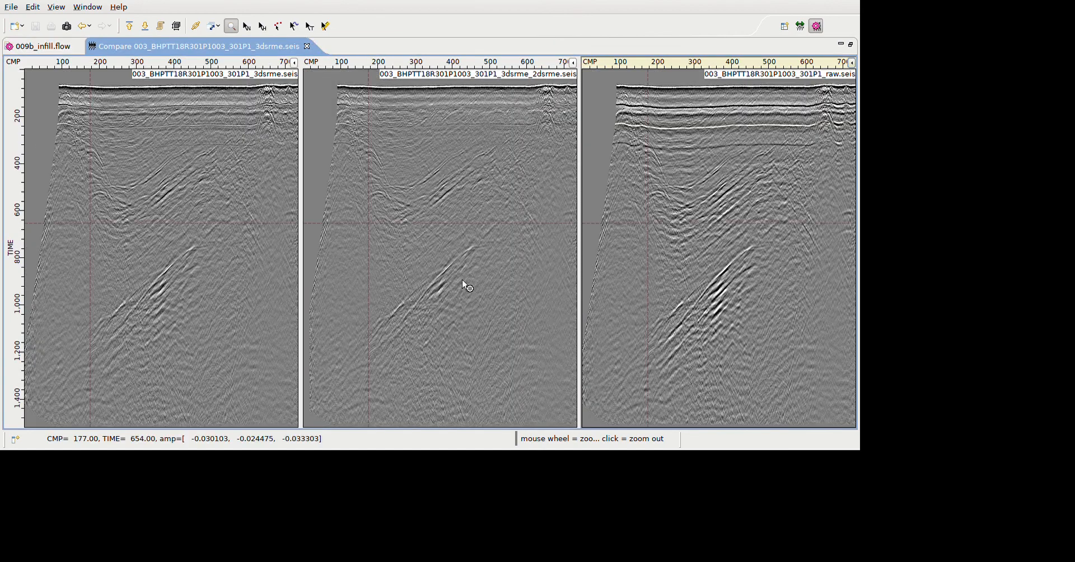
- Zoom the three SRME stacks into the upper 450 ms and examine them down to about 850 ms
left_click_drag(17, 175, 12, 55)
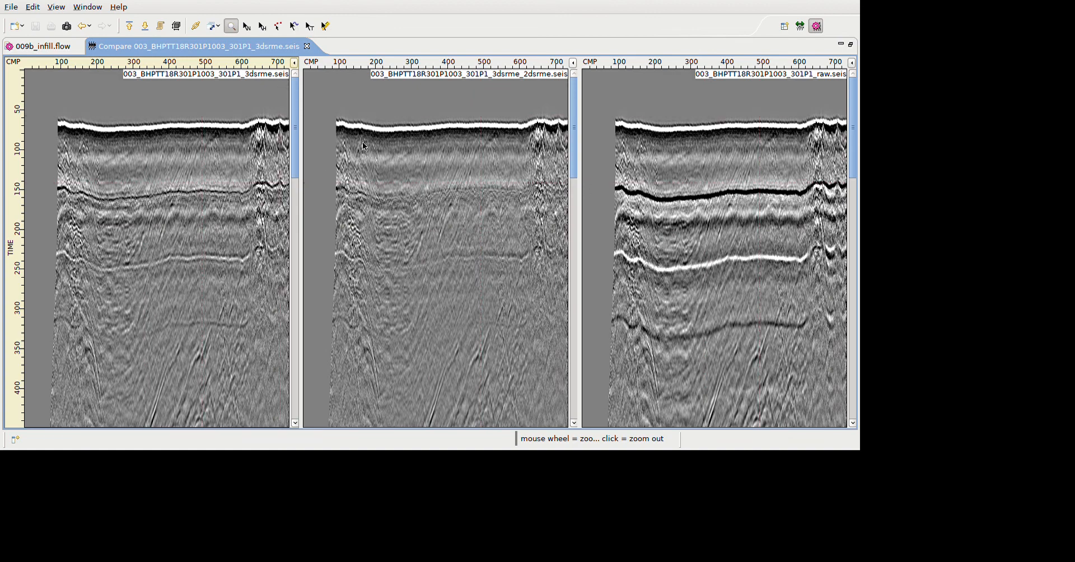
left_click_drag(368, 178, 365, 69)
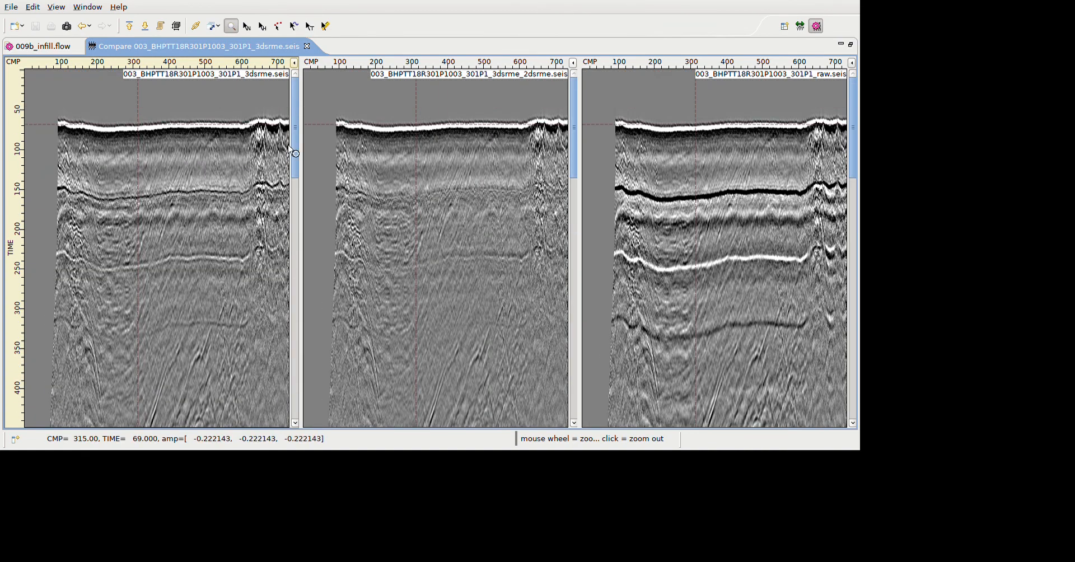
left_click_drag(371, 132, 362, 247)
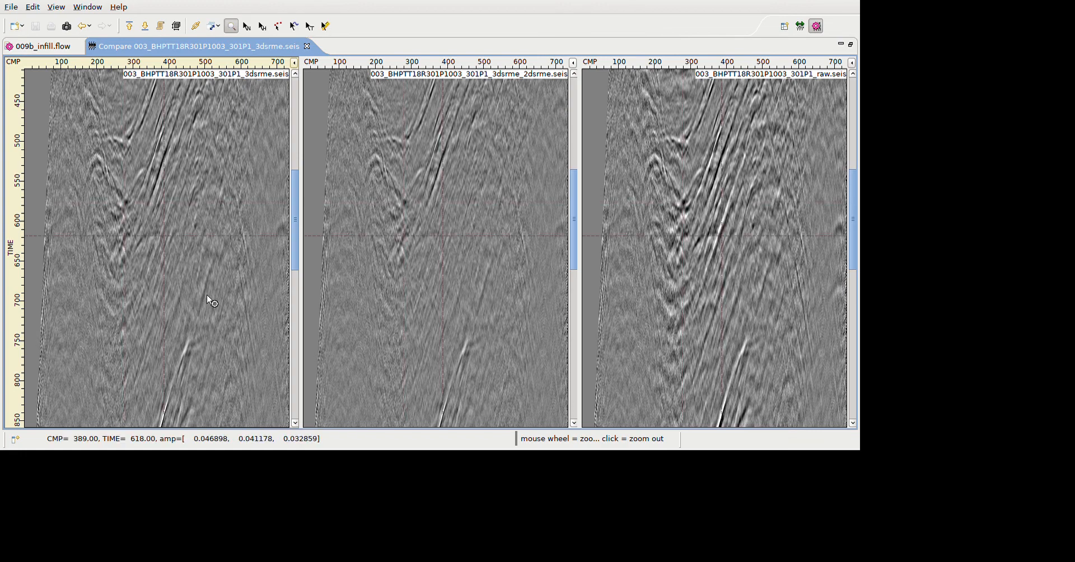
- Examine the three SRME stacks down to about 1,400 ms, return to the shallow section, restore the normal layout and close the comparison
left_click_drag(369, 230, 364, 379)
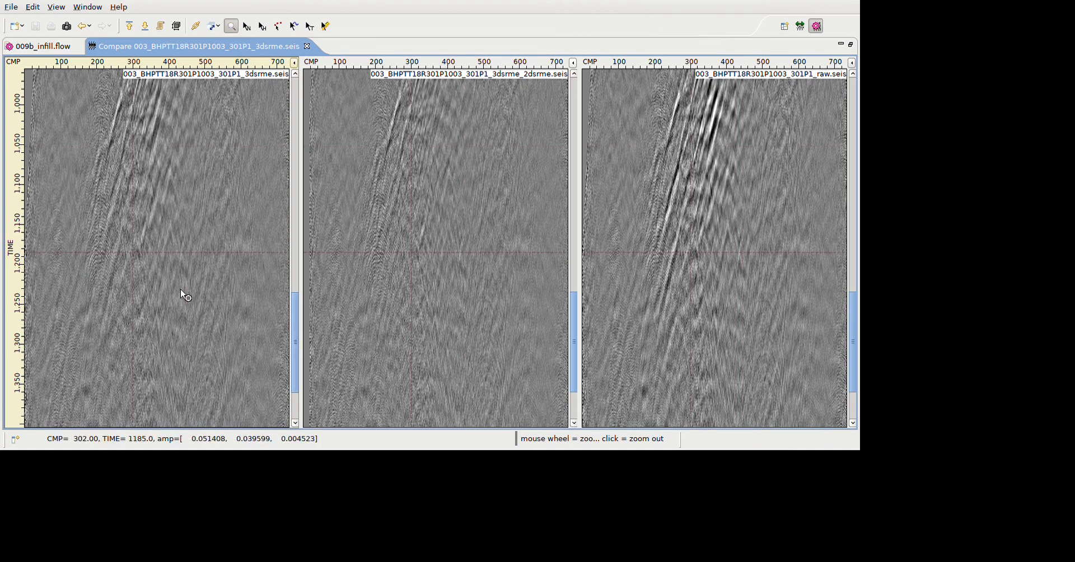
left_click_drag(367, 395, 372, 144)
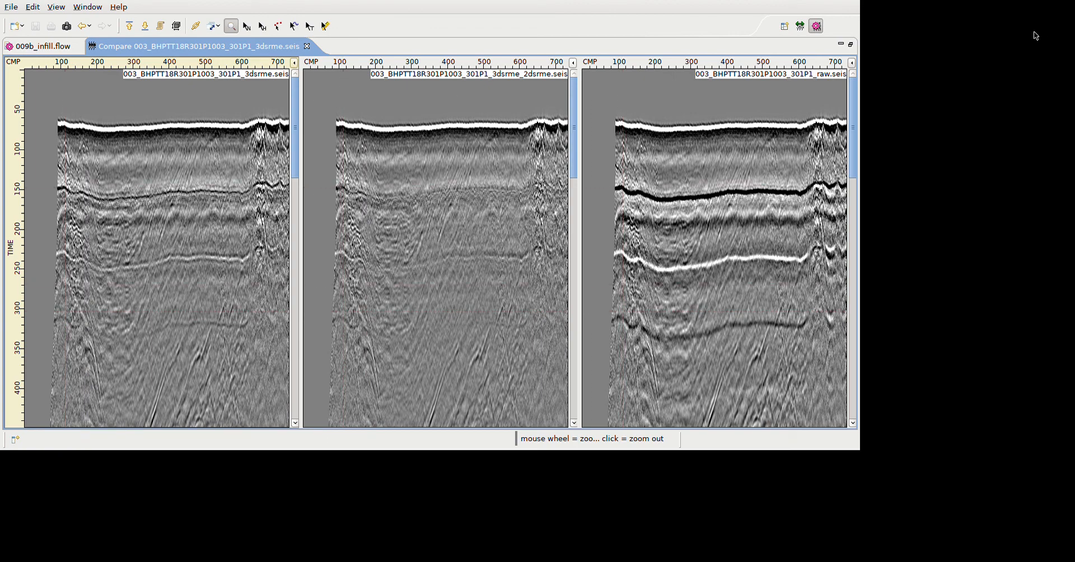
left_click(851, 45)
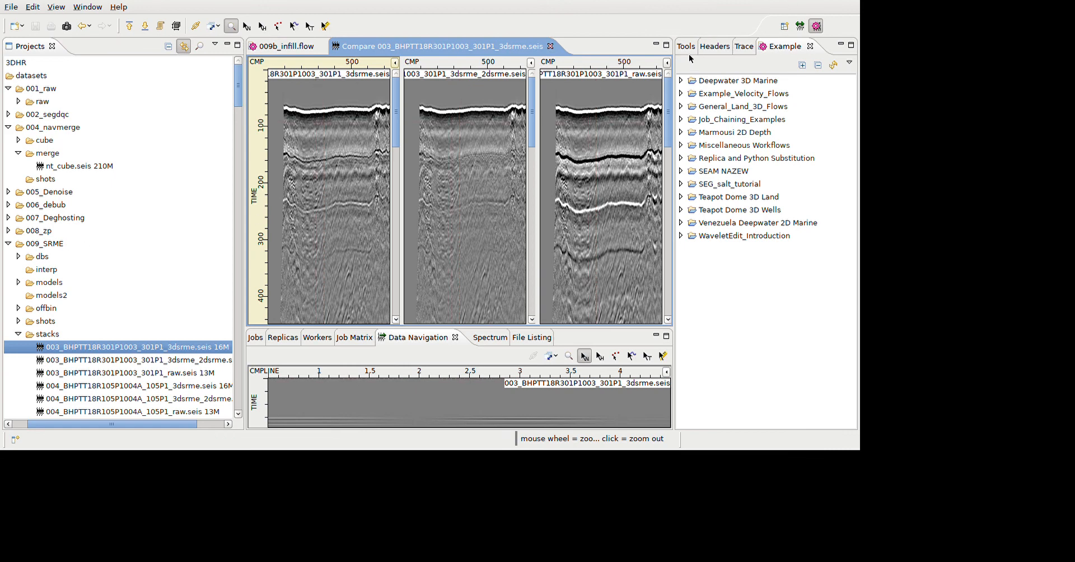
left_click(551, 46)
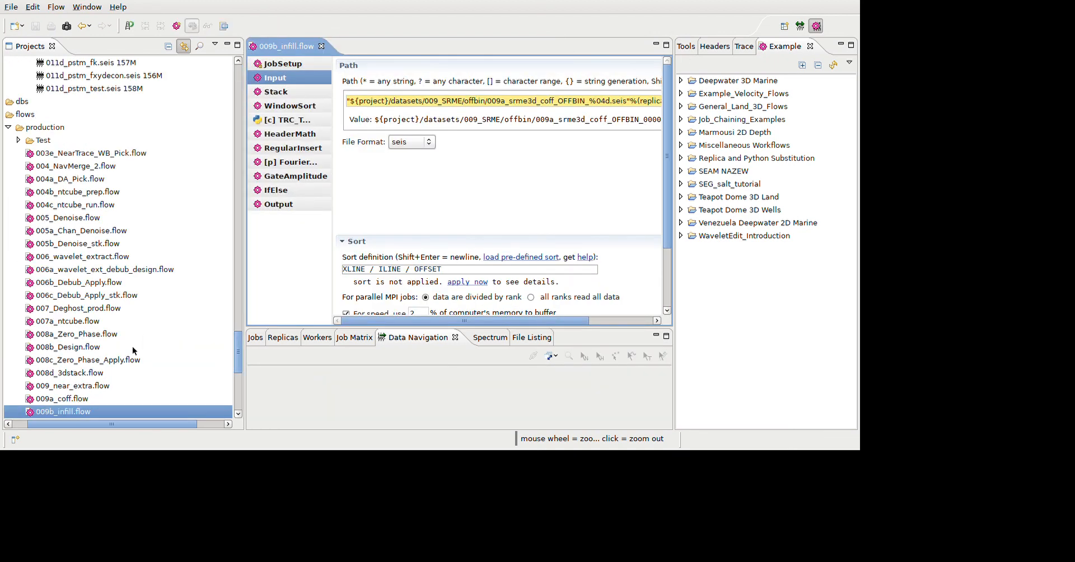
- Expand the stacks folder under 008_zp and compare ZP_3dstack.seis with srme_3dstack.seis, including their difference
scroll(133, 351, "up", 8)
scroll(133, 351, "up", 1)
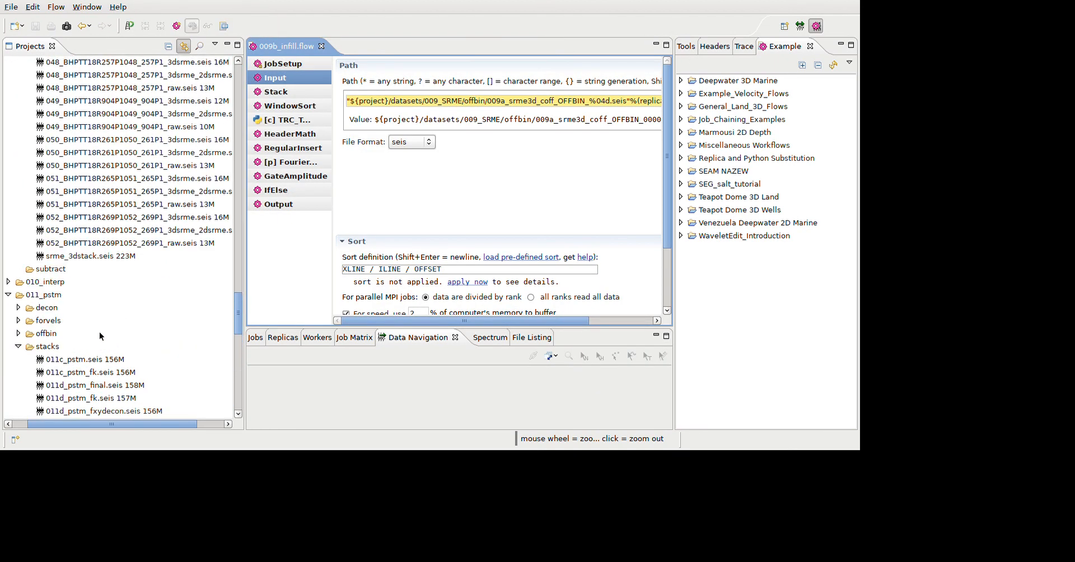
scroll(98, 321, "up", 18)
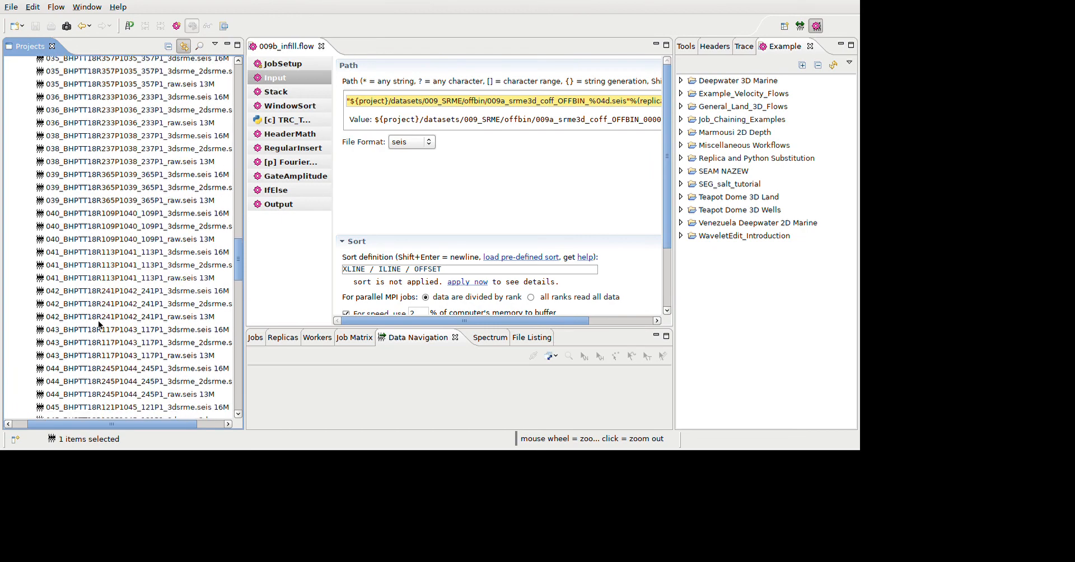
scroll(99, 323, "up", 20)
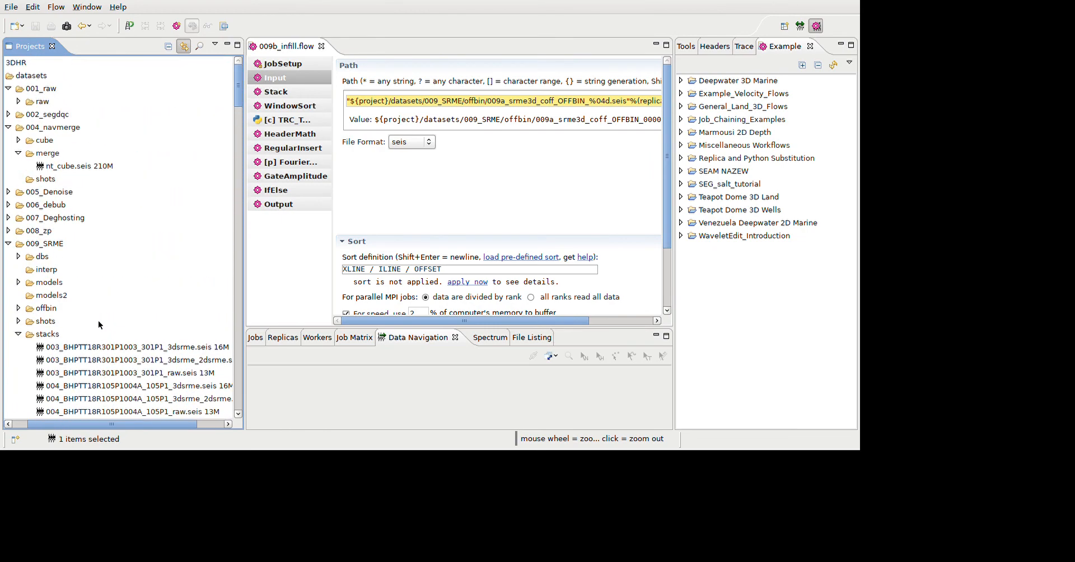
left_click(9, 231)
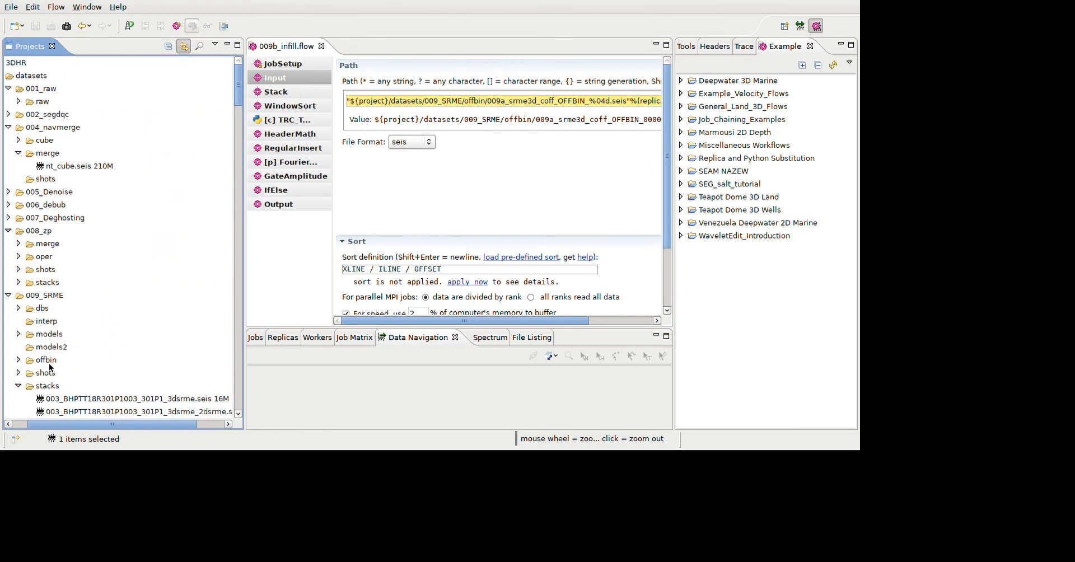
left_click(18, 282)
scroll(113, 374, "down", 20)
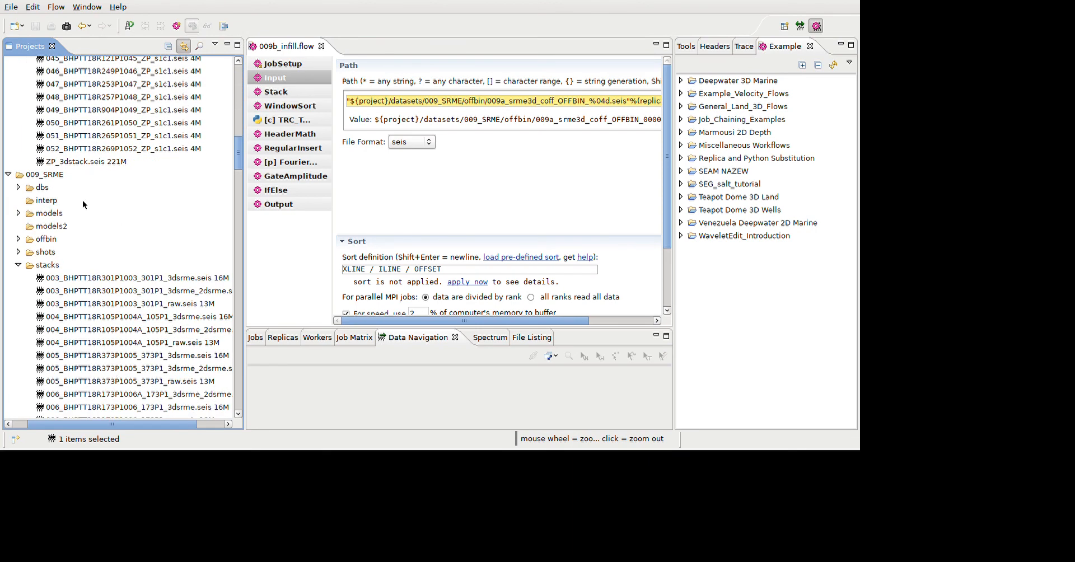
left_click(82, 162, "ctrl")
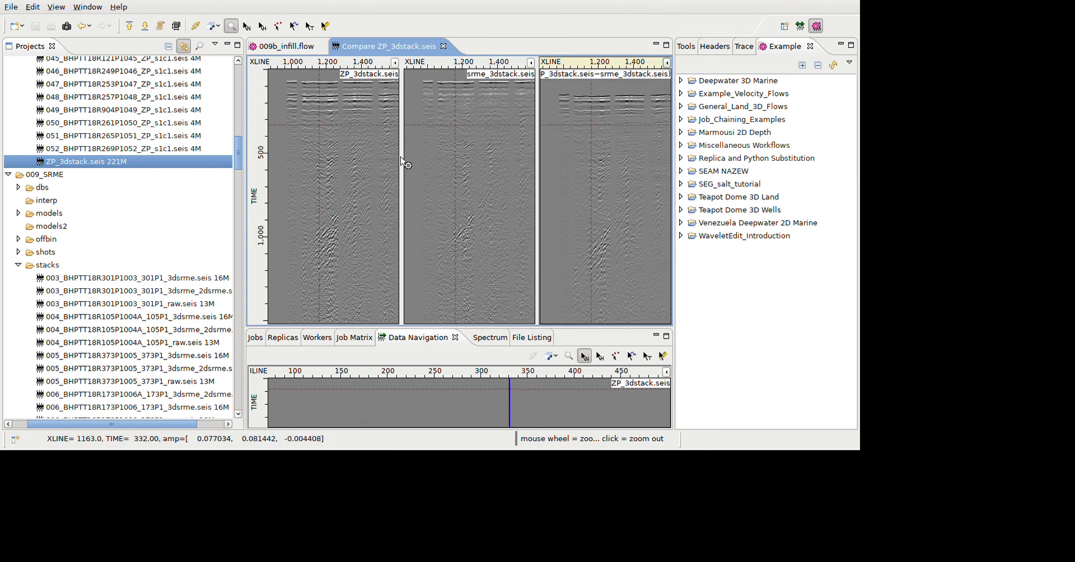
- Zoom into the upper 500 ms and flip between the ZP stack, the SRME stack and their difference
left_click_drag(325, 156, 316, 43)
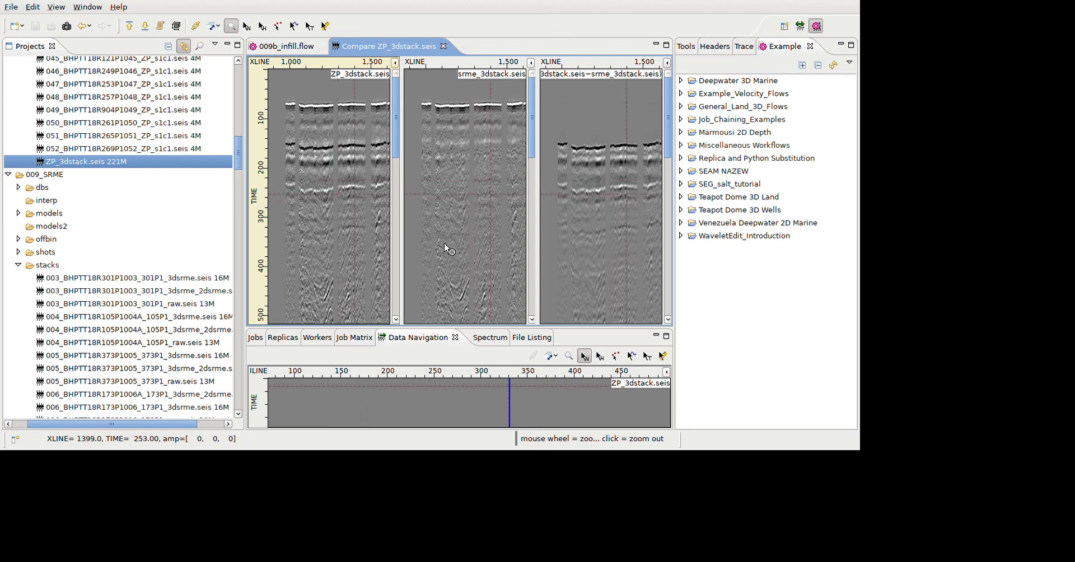
key("1")
key("2")
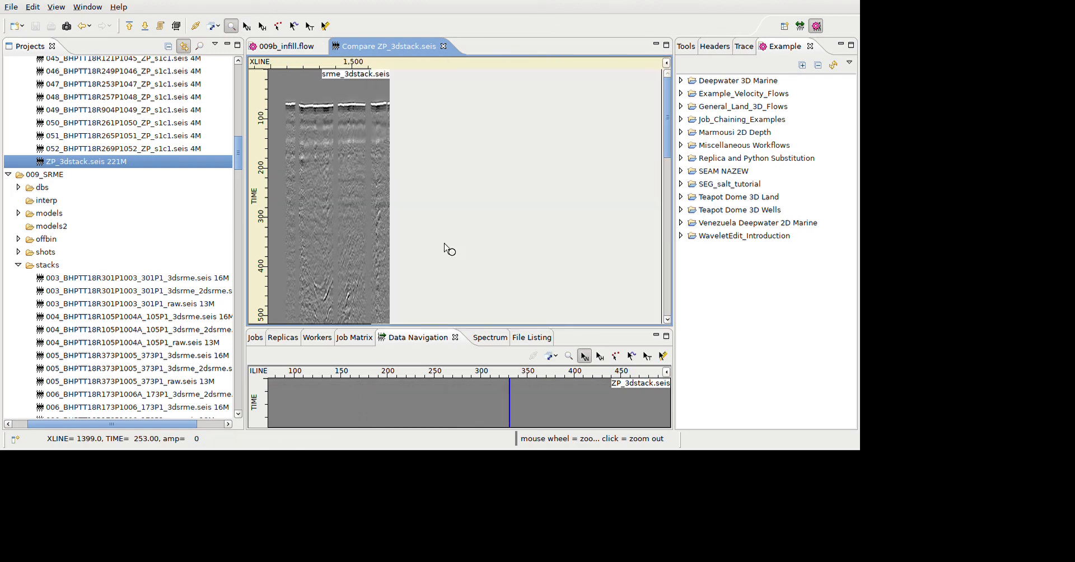
key("3")
key("1")
key("2")
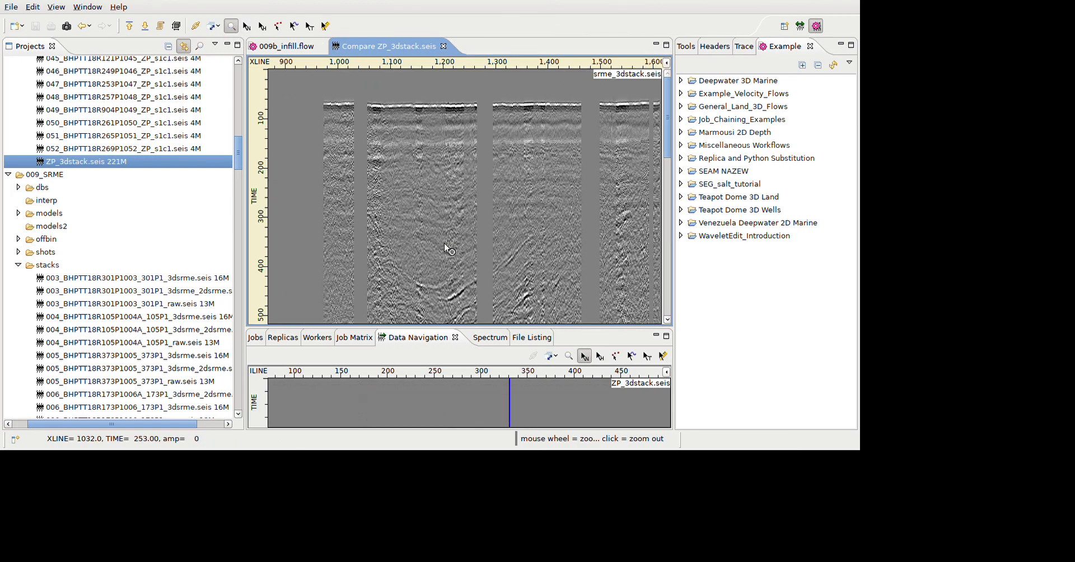
key("3")
key("1")
key("2")
- Show the ZP stack alone, browse it to another inline and close the comparison
key("1")
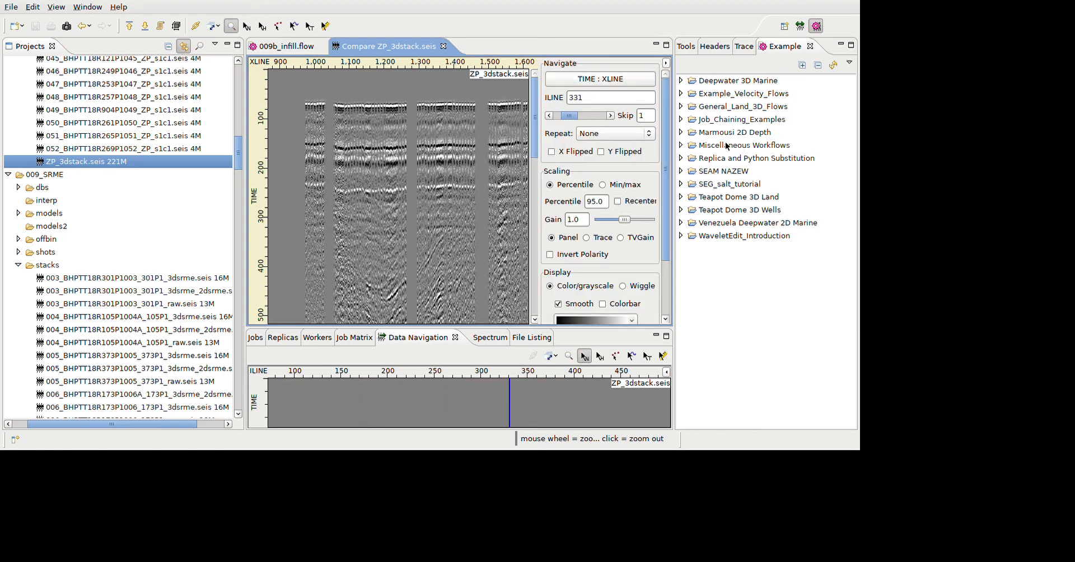
left_click_drag(569, 116, 582, 118)
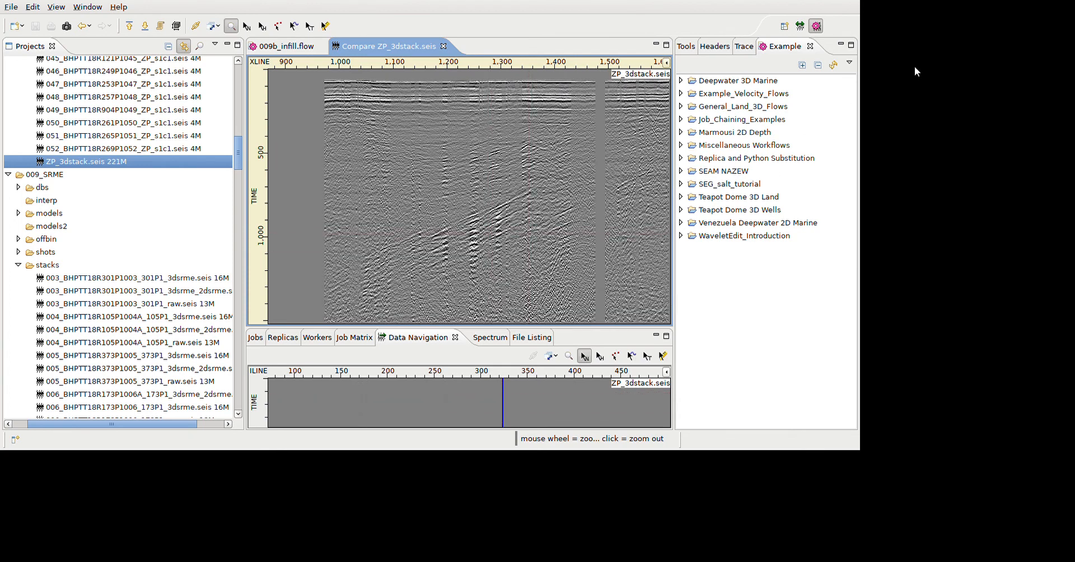
left_click(444, 46)
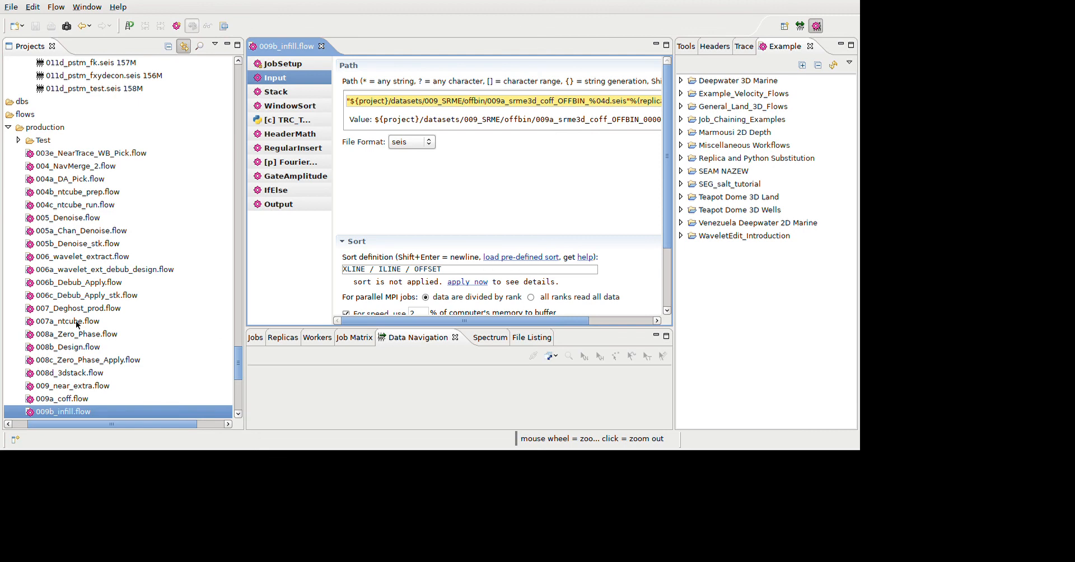
- Expand 010_interp and its interp subfolder in the project datasets
scroll(76, 325, "down", 3)
scroll(77, 324, "down", 2)
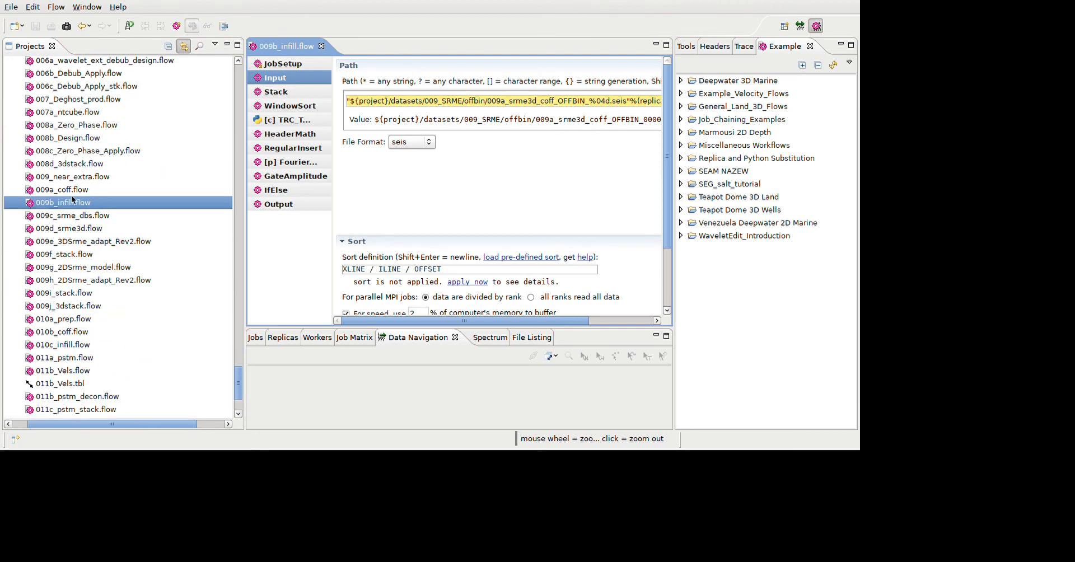
scroll(72, 197, "up", 15)
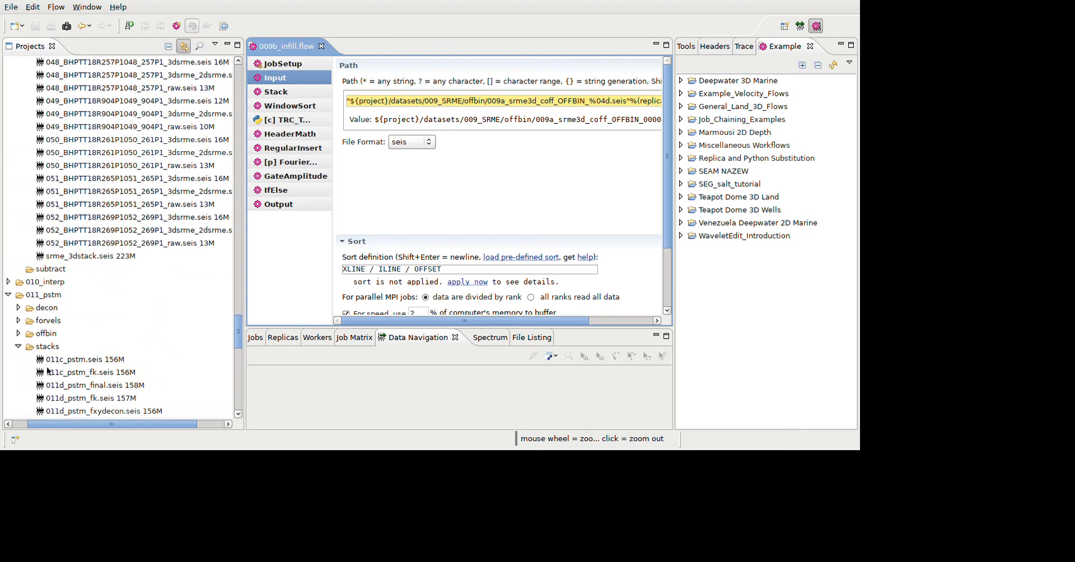
left_click_drag(133, 425, 78, 424)
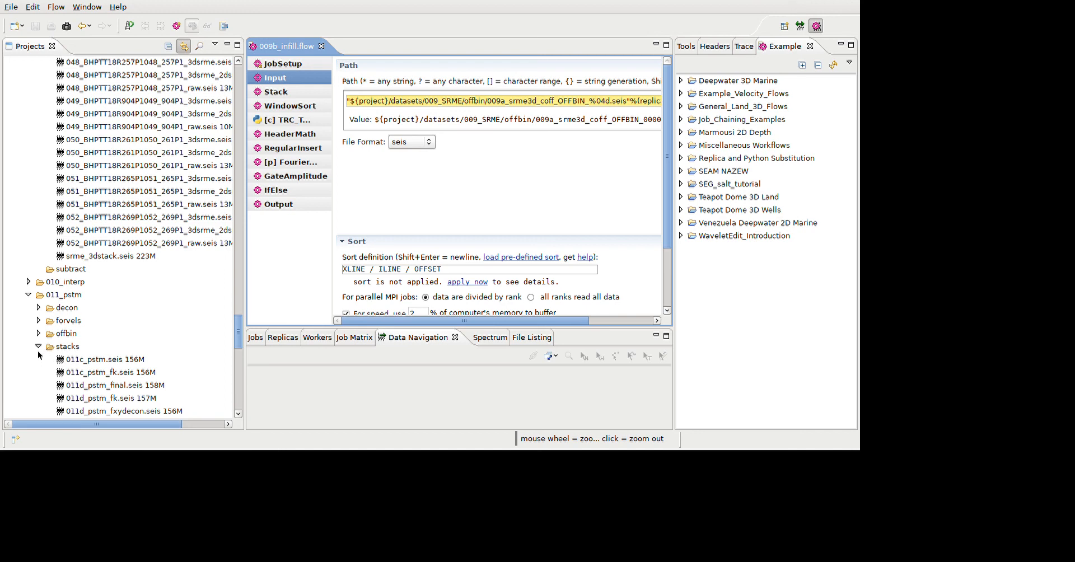
left_click(29, 282)
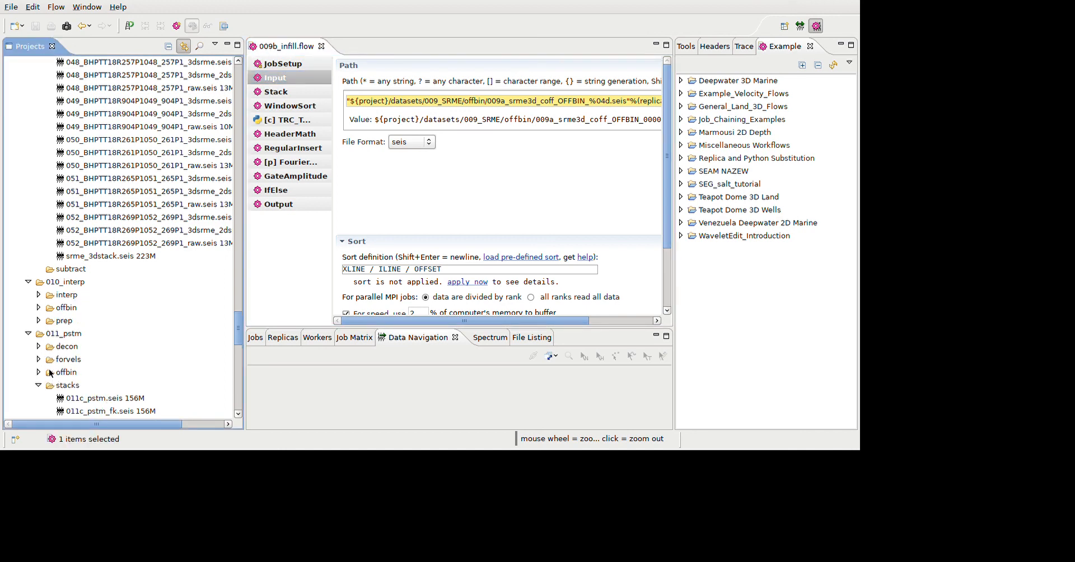
left_click(38, 294)
scroll(147, 312, "down", 1)
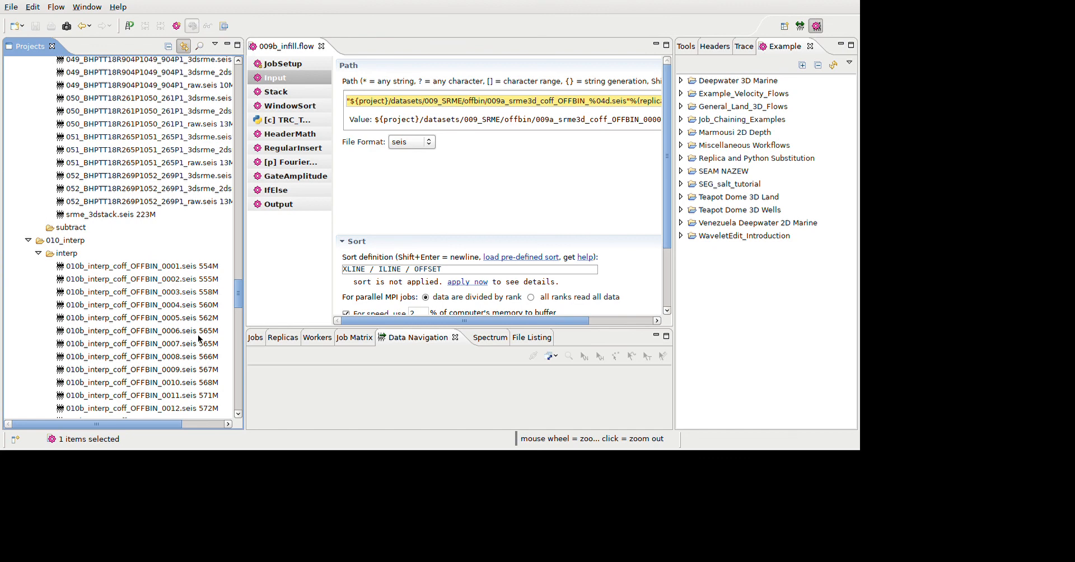
- View 010b_interp_coff_OFFBIN_0001.seis at XLINE 1305 with the gain reduced to 0.28, and close the dataset
double_click(158, 267)
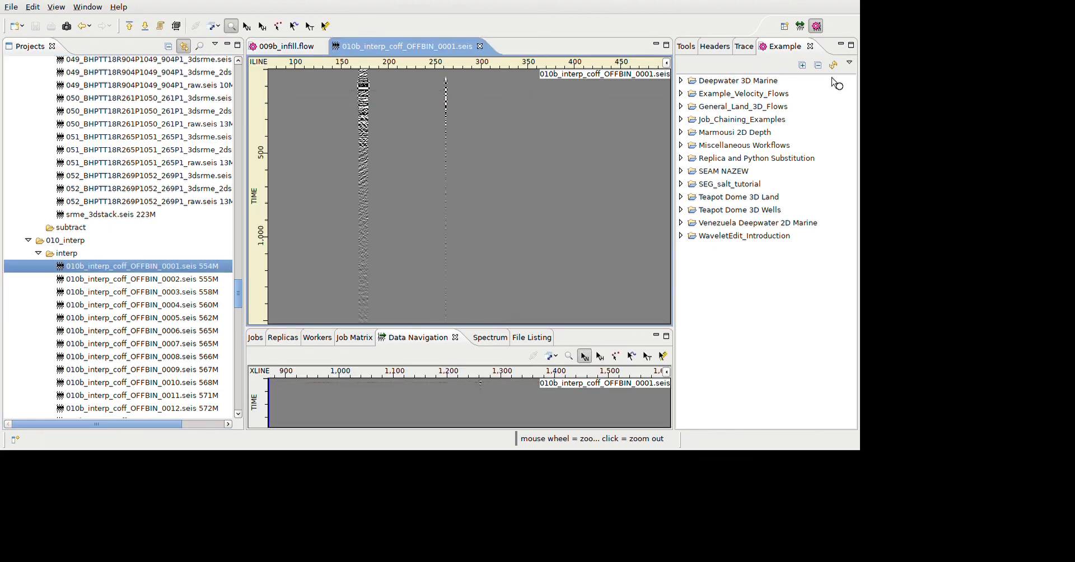
left_click(666, 62)
left_click_drag(563, 115, 583, 115)
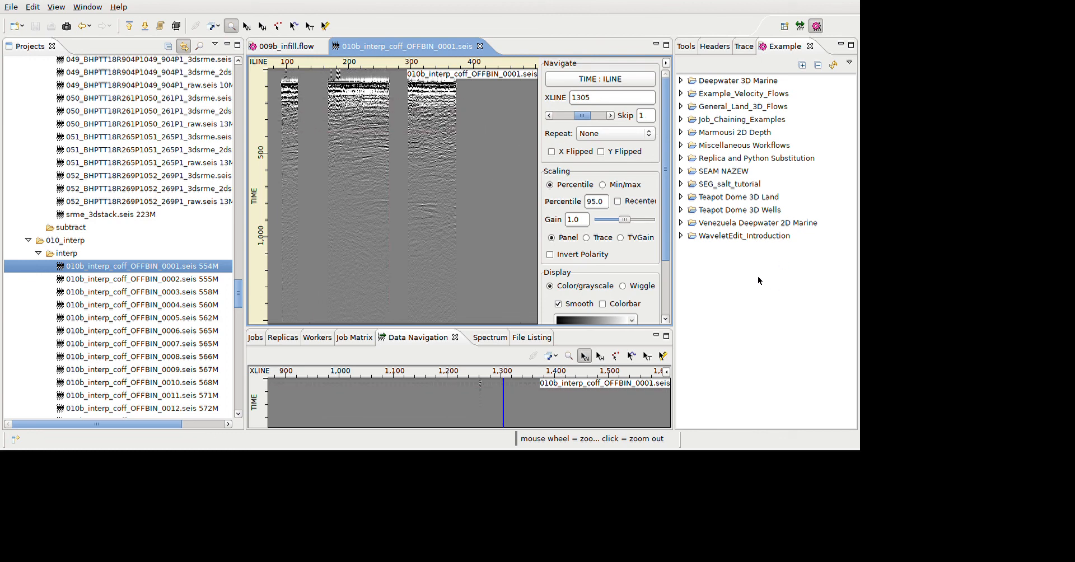
left_click(604, 220)
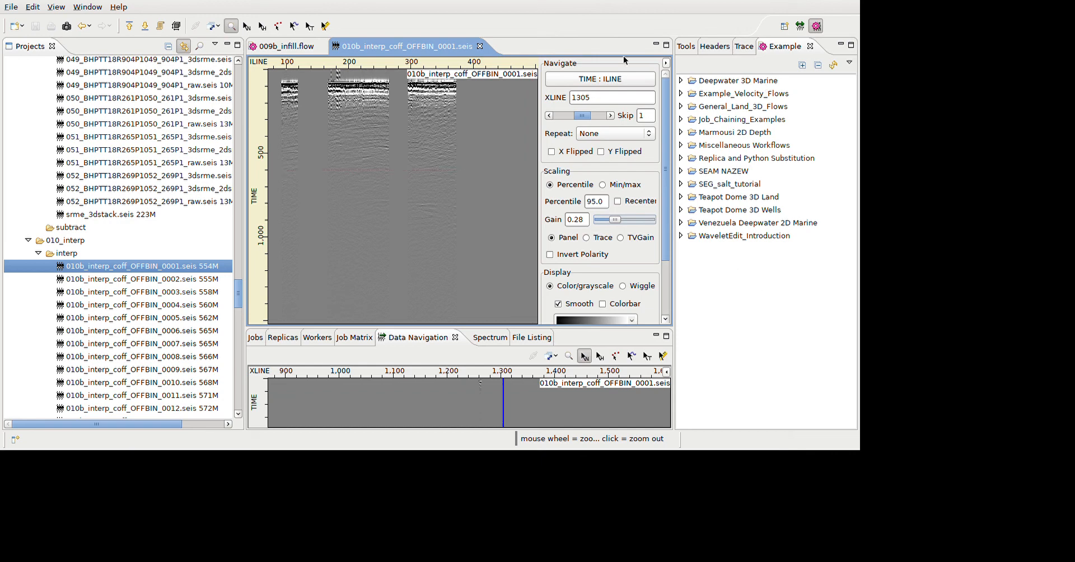
left_click(480, 46)
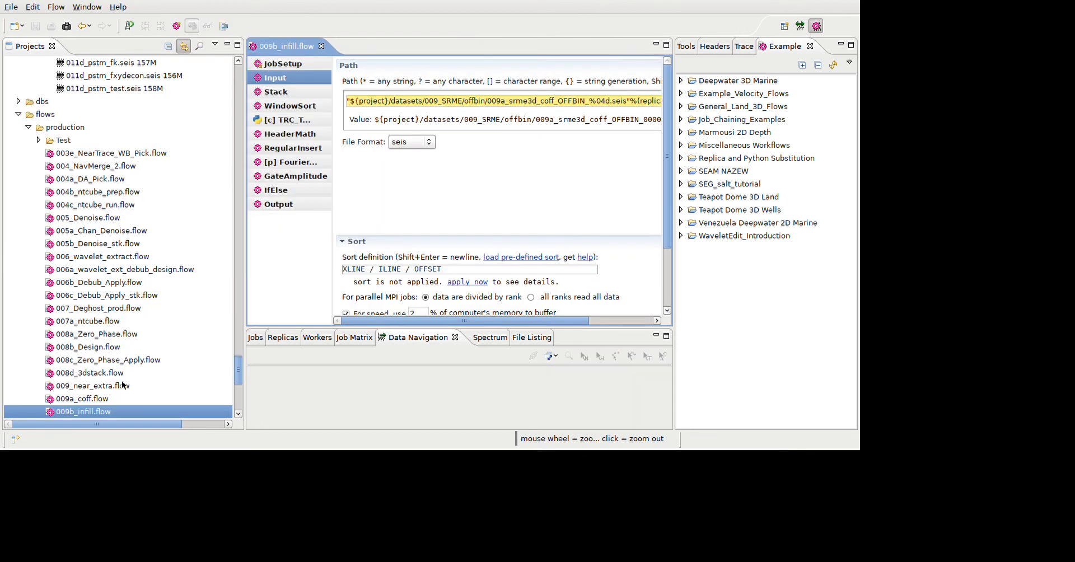
- Open 011a_pstm.flow from the production flows
scroll(97, 308, "down", 4)
scroll(122, 386, "down", 15)
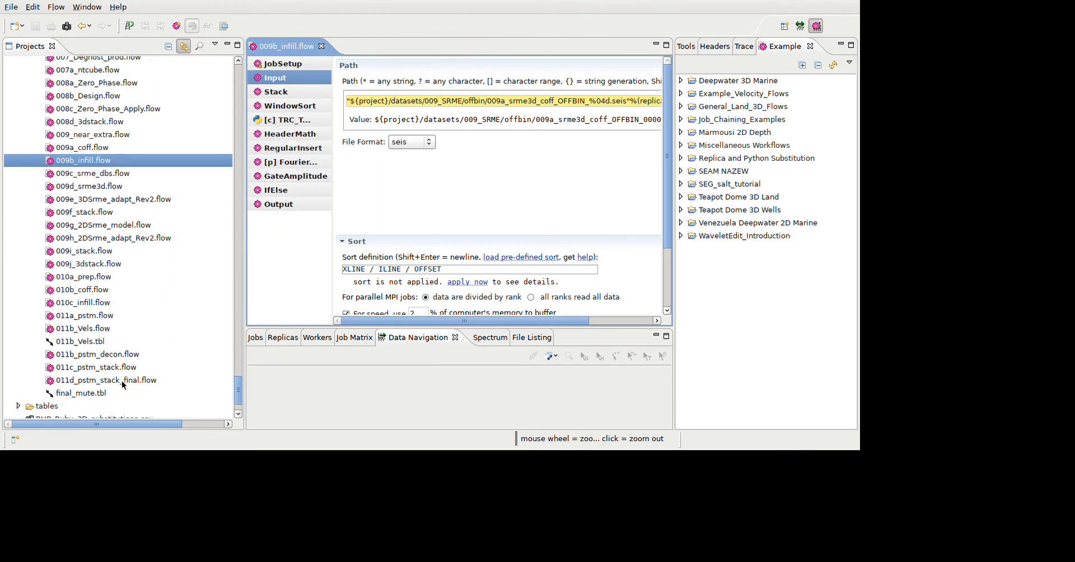
scroll(122, 386, "up", 3)
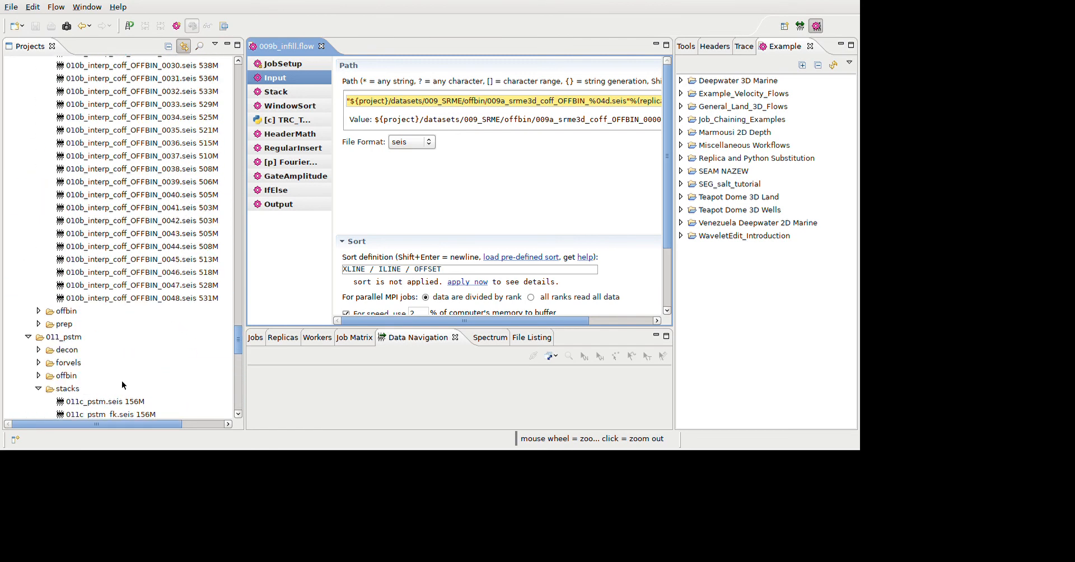
scroll(122, 386, "down", 3)
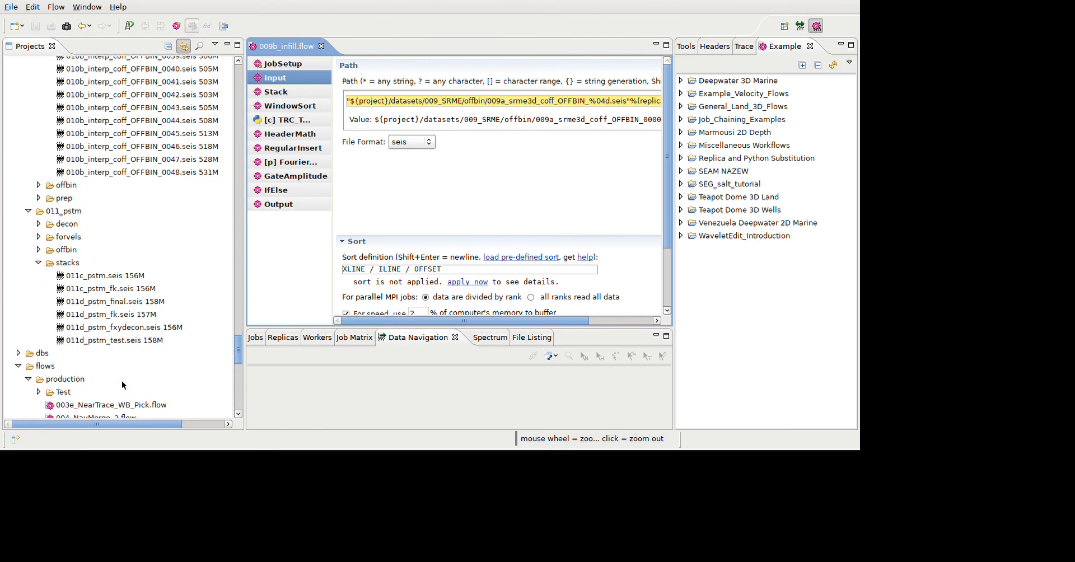
scroll(116, 371, "down", 9)
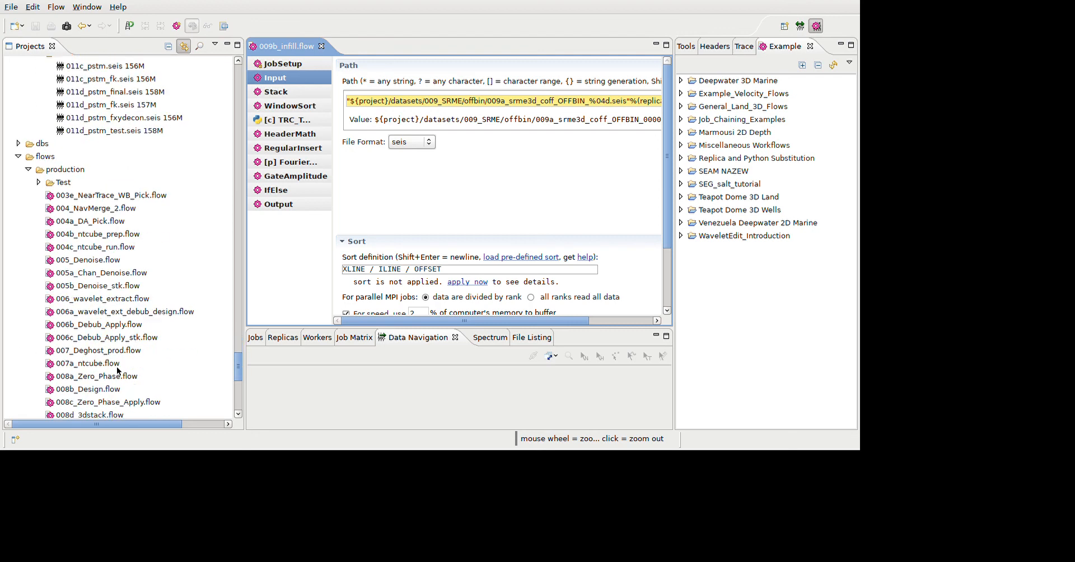
scroll(118, 370, "down", 1)
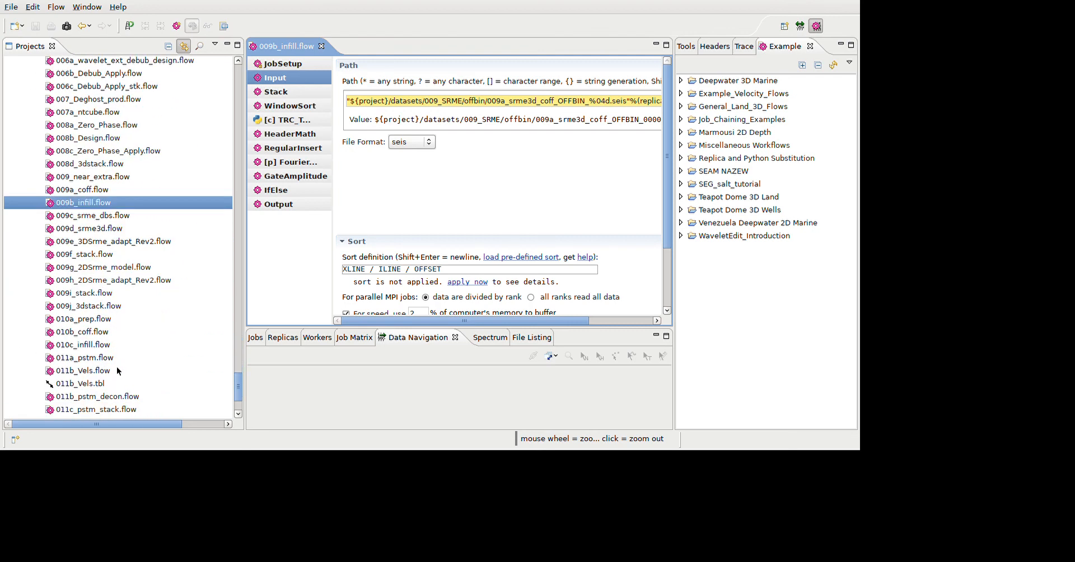
double_click(104, 358)
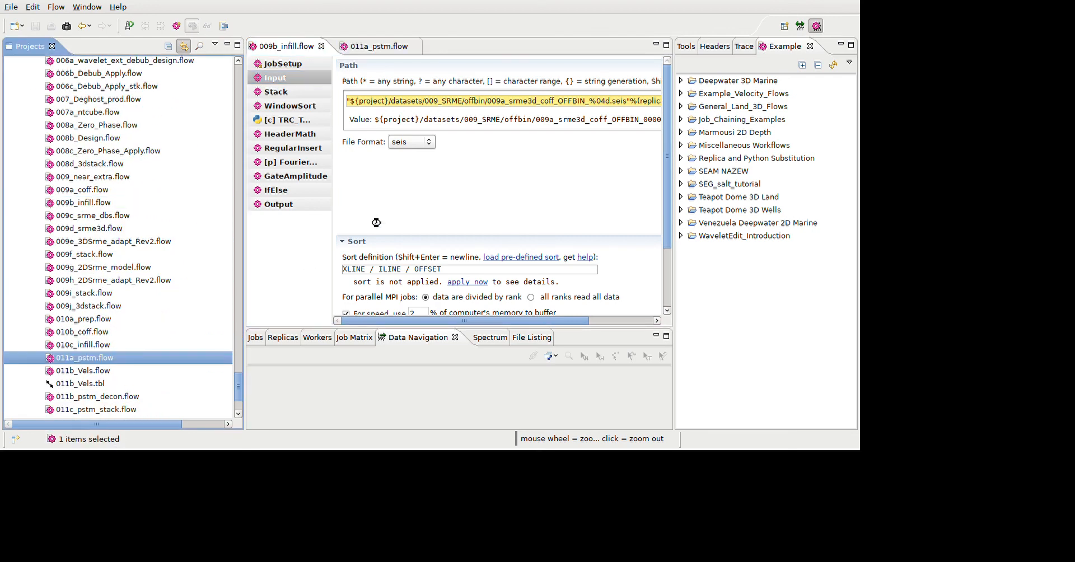
- Examine the PreStackTime velocity and geometry parameters and expand the Operator section to check its aperture settings
left_click(306, 93)
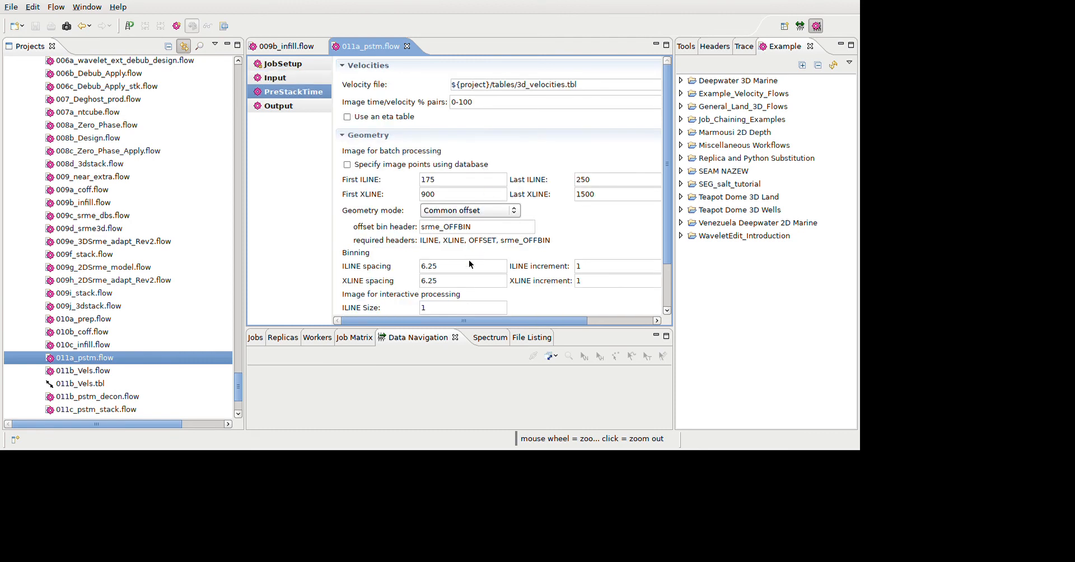
scroll(471, 263, "down", 3)
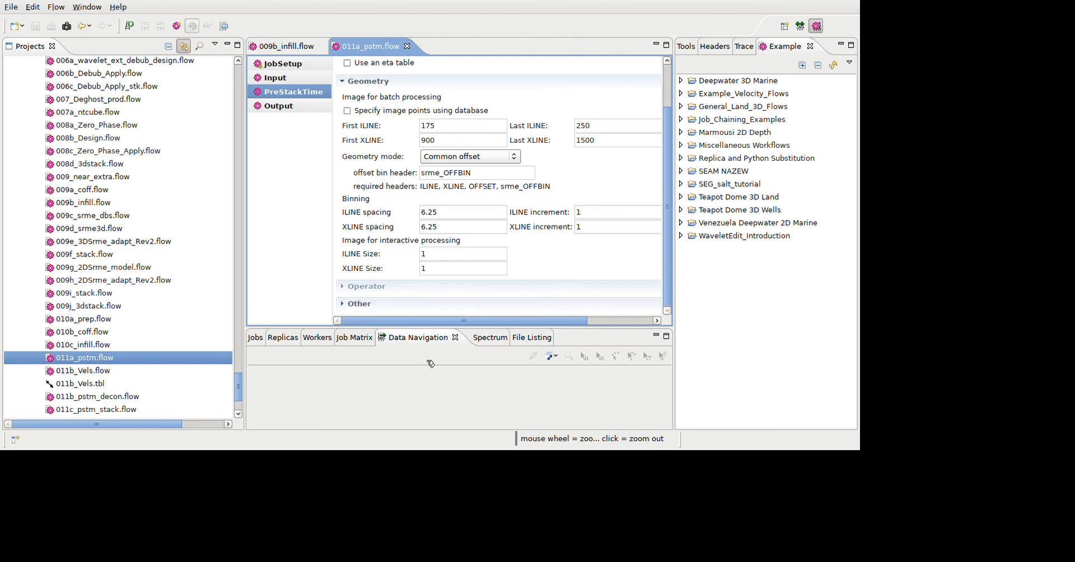
left_click(344, 287)
scroll(343, 287, "down", 2)
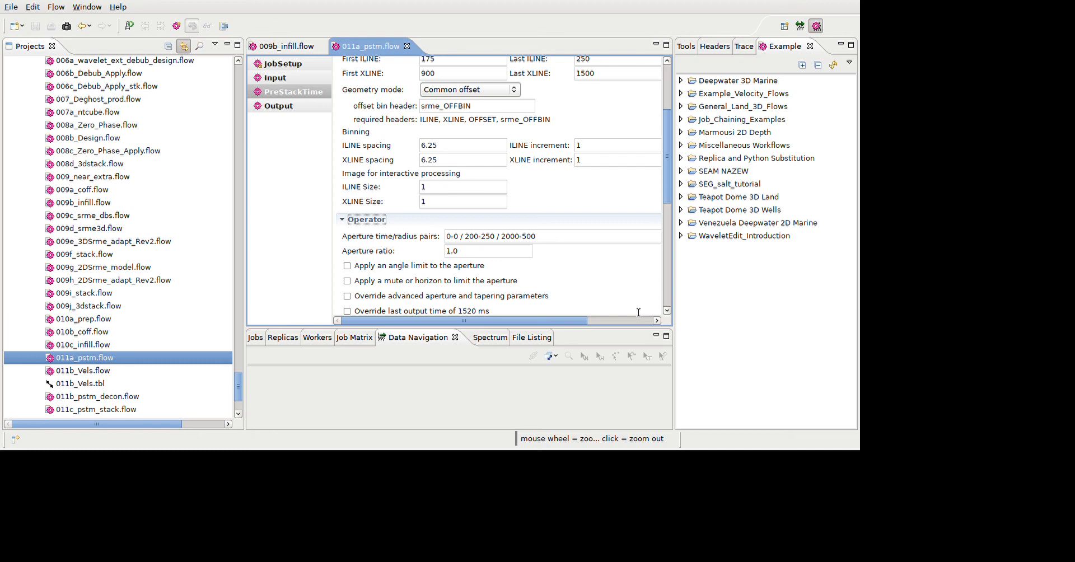
scroll(463, 207, "up", 3)
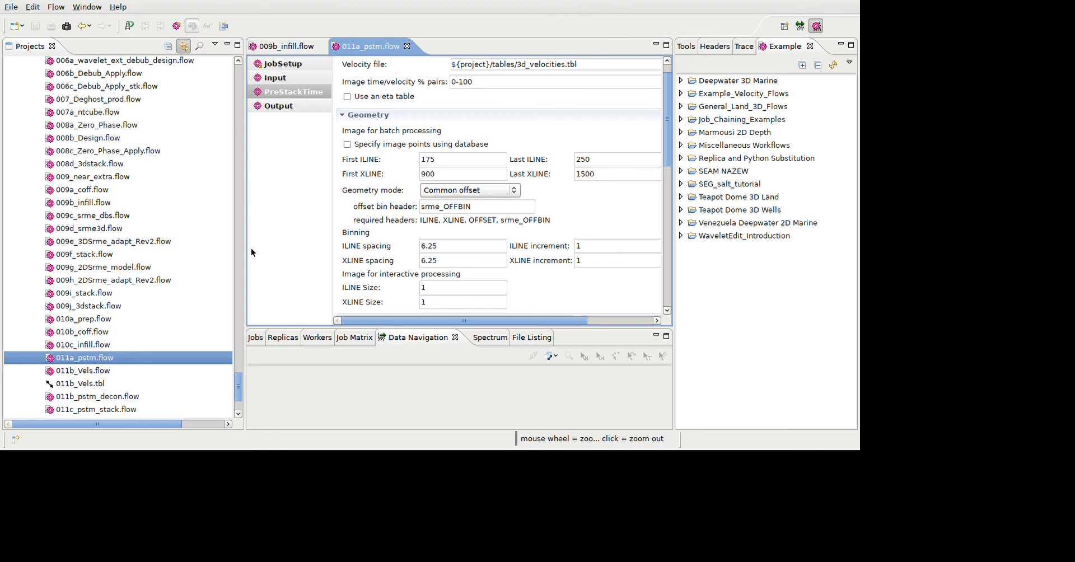
- View the time slice of 010b_interp_coff_OFFBIN_0001.seis at TIME 771 and close the dataset
scroll(251, 248, "up", 15)
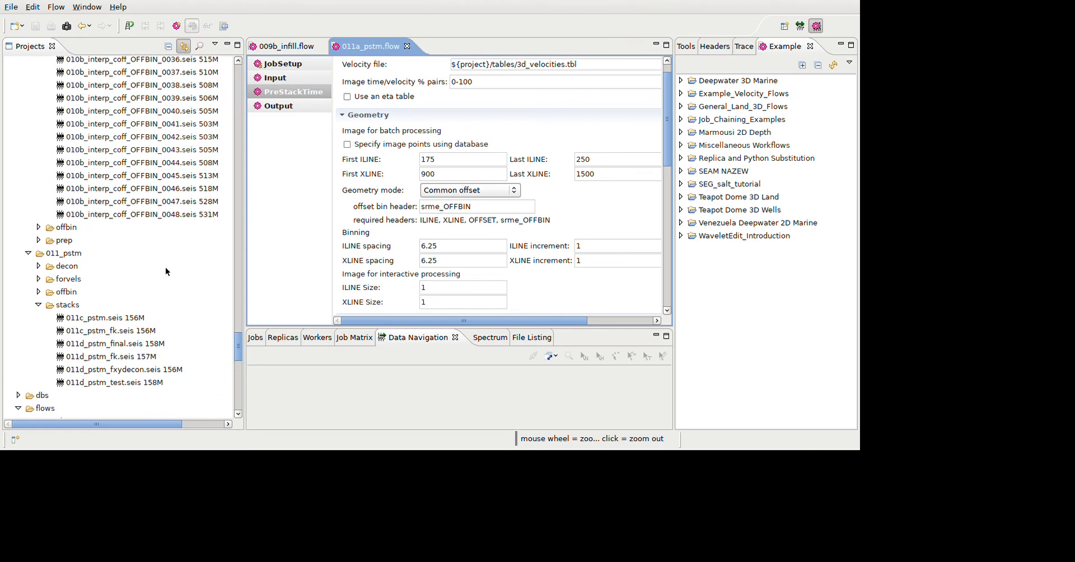
scroll(161, 176, "up", 12)
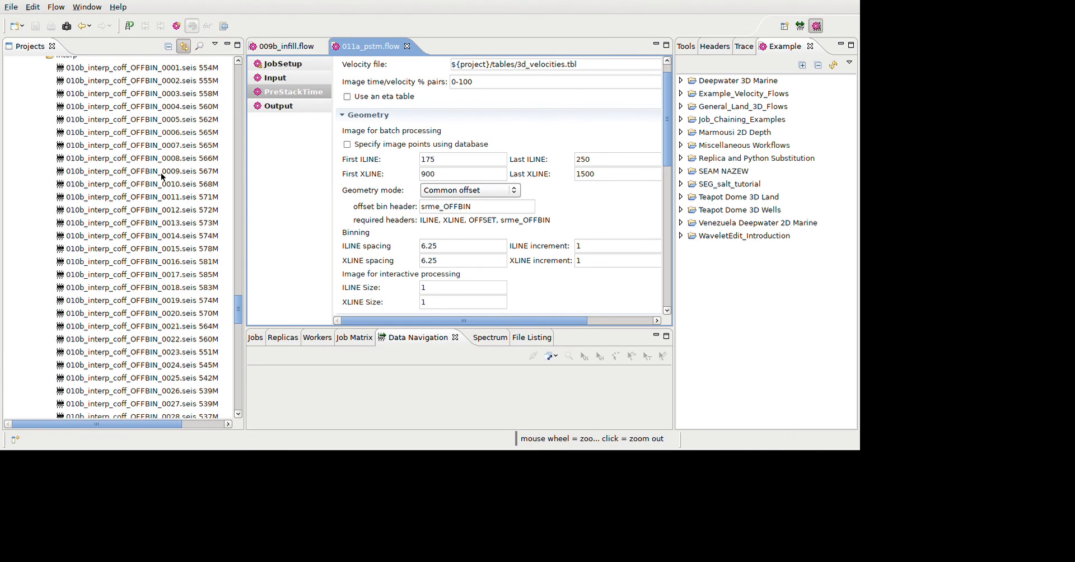
scroll(162, 176, "up", 1)
double_click(206, 109)
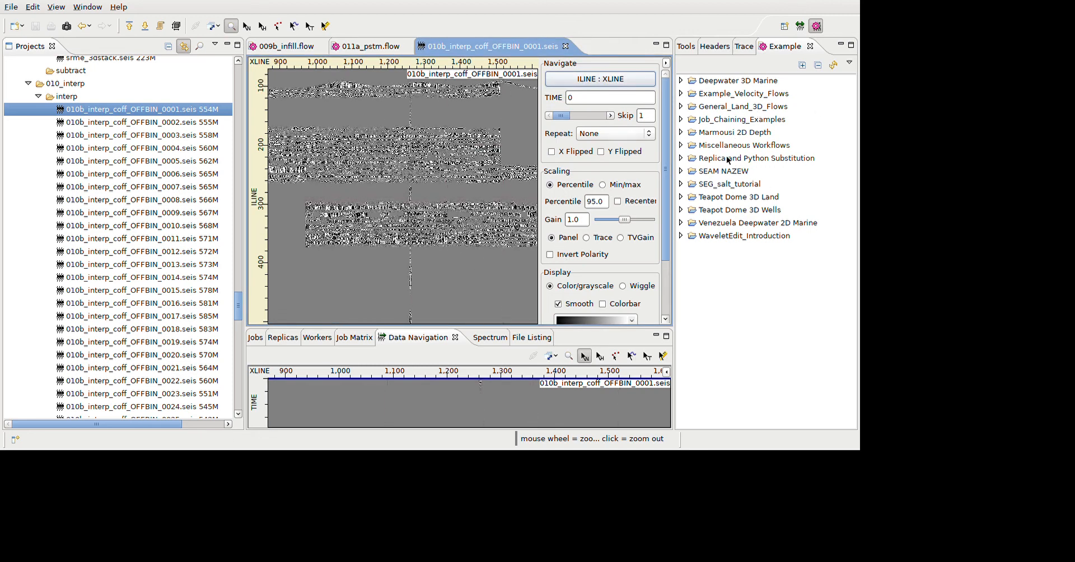
left_click_drag(561, 116, 580, 116)
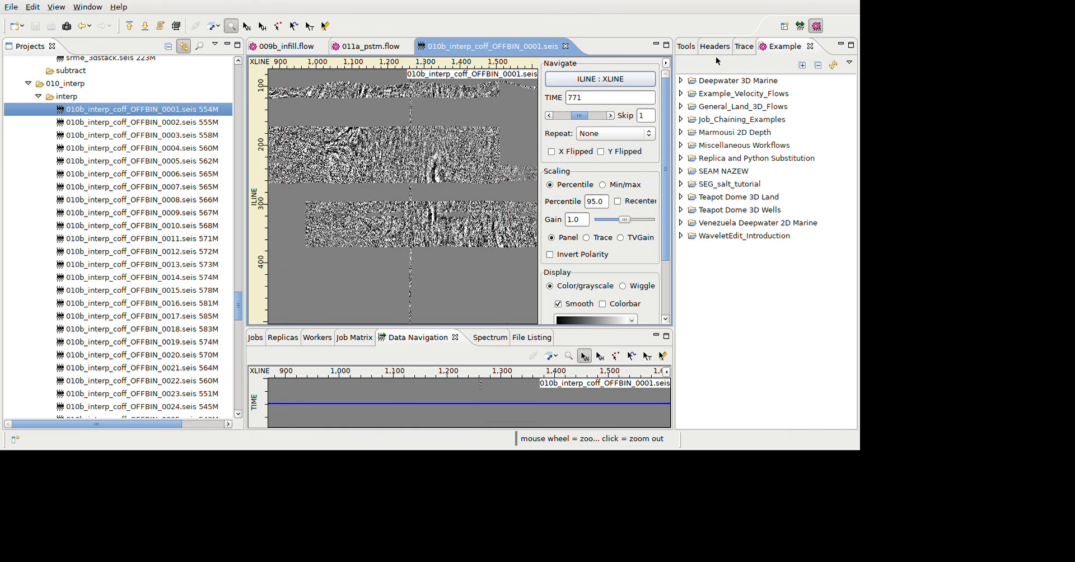
key("ctrl+w")
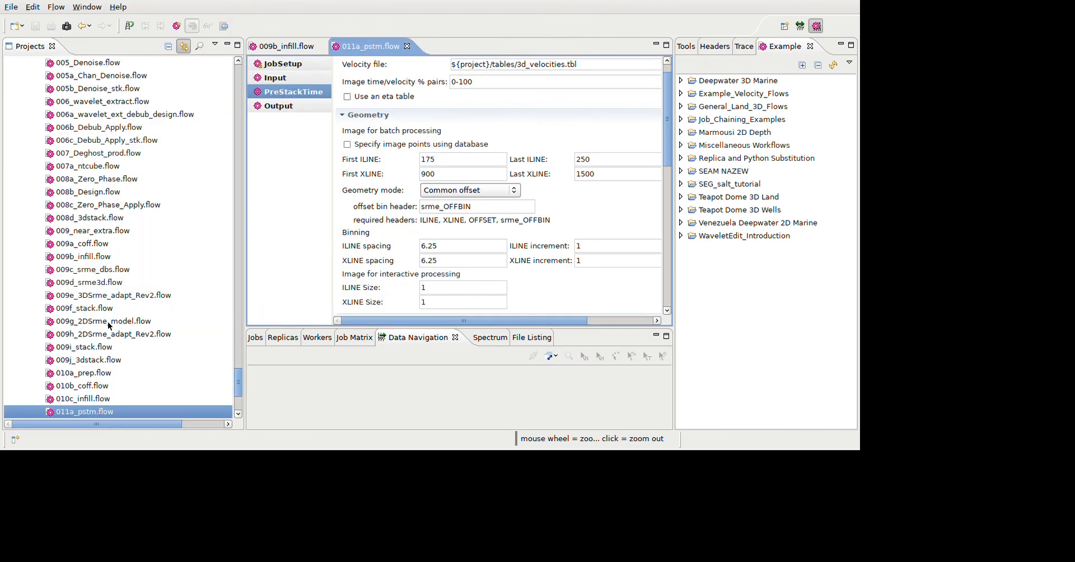
- Open 011c_pstm.seis from the 011_pstm stacks folder in a maximized view and go through the inlines to ILINE 240
scroll(108, 325, "down", 4)
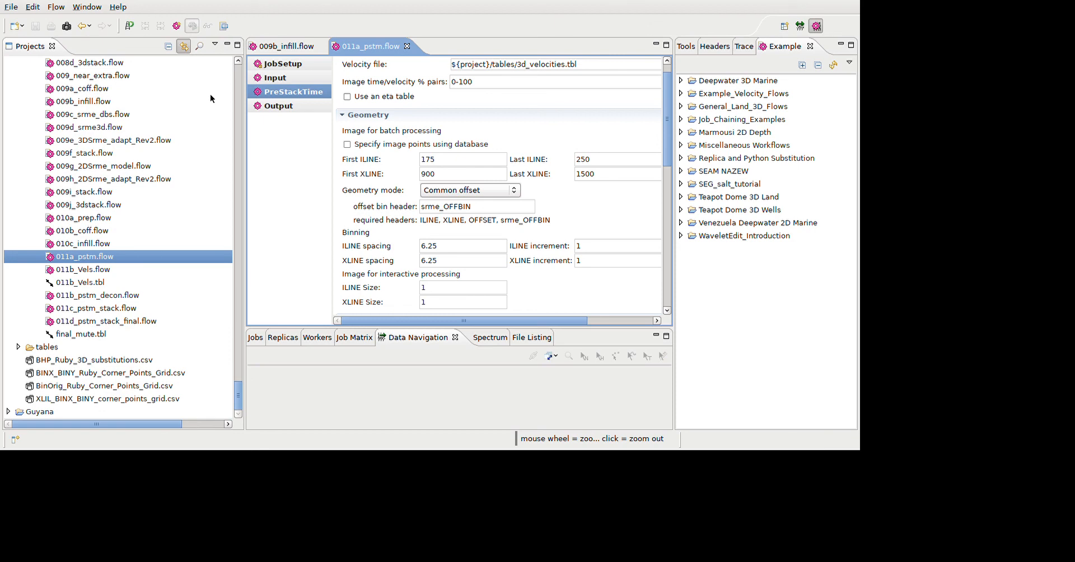
scroll(211, 98, "up", 10)
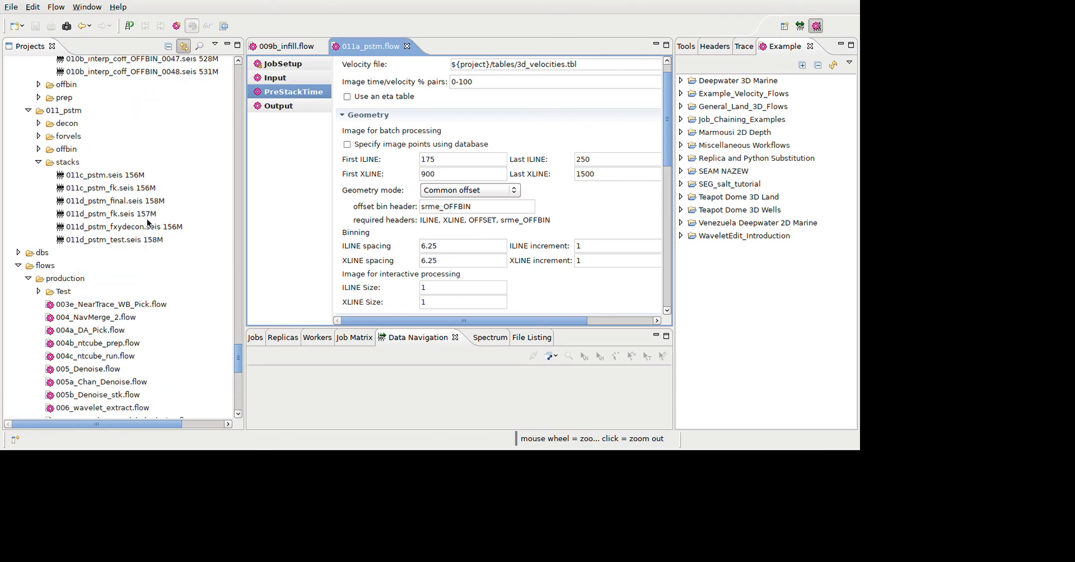
double_click(118, 176)
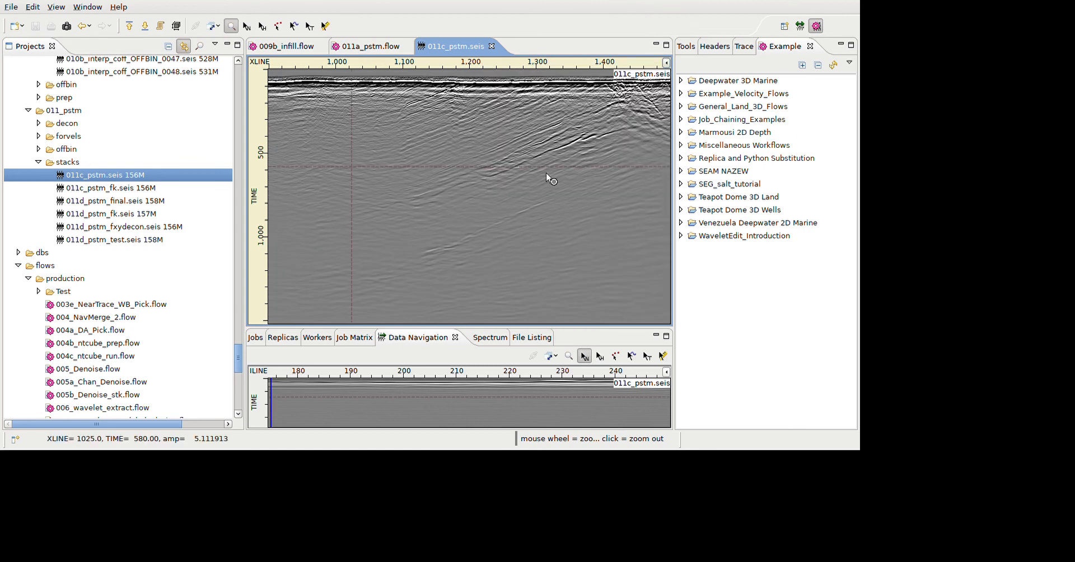
key("ctrl+m")
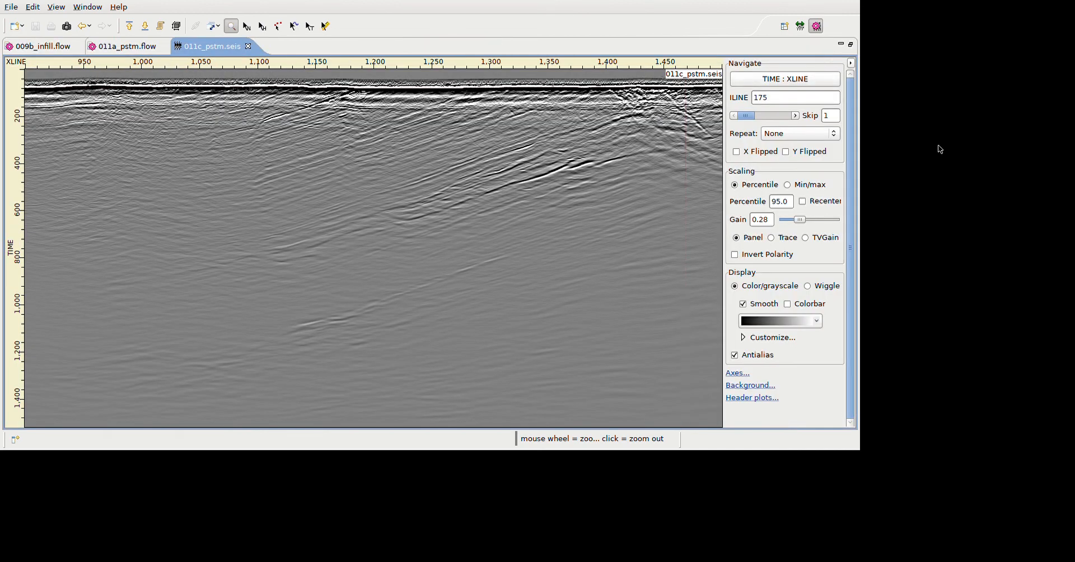
left_click(760, 116)
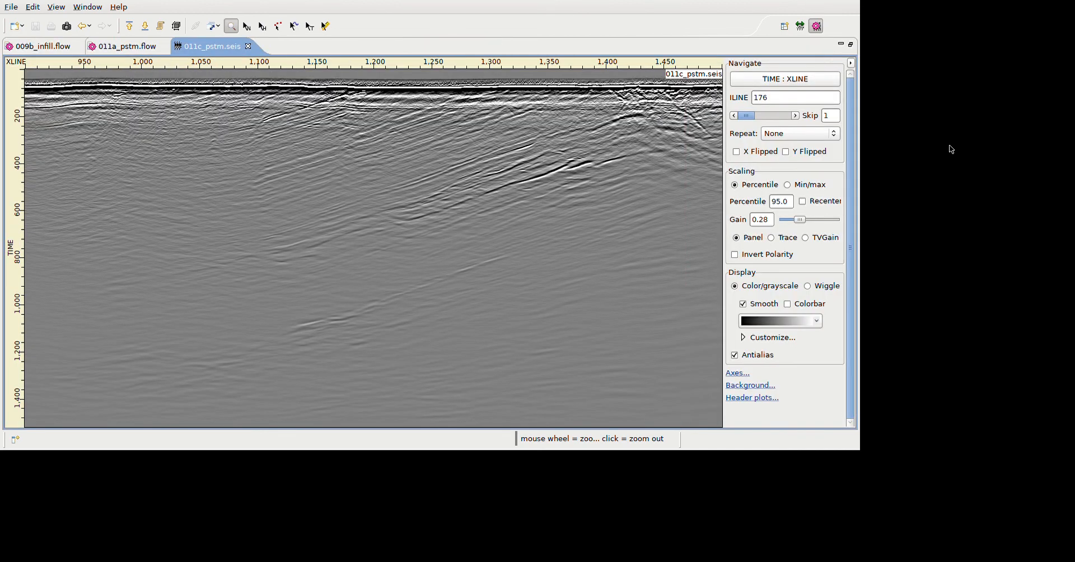
left_click_drag(748, 116, 780, 115)
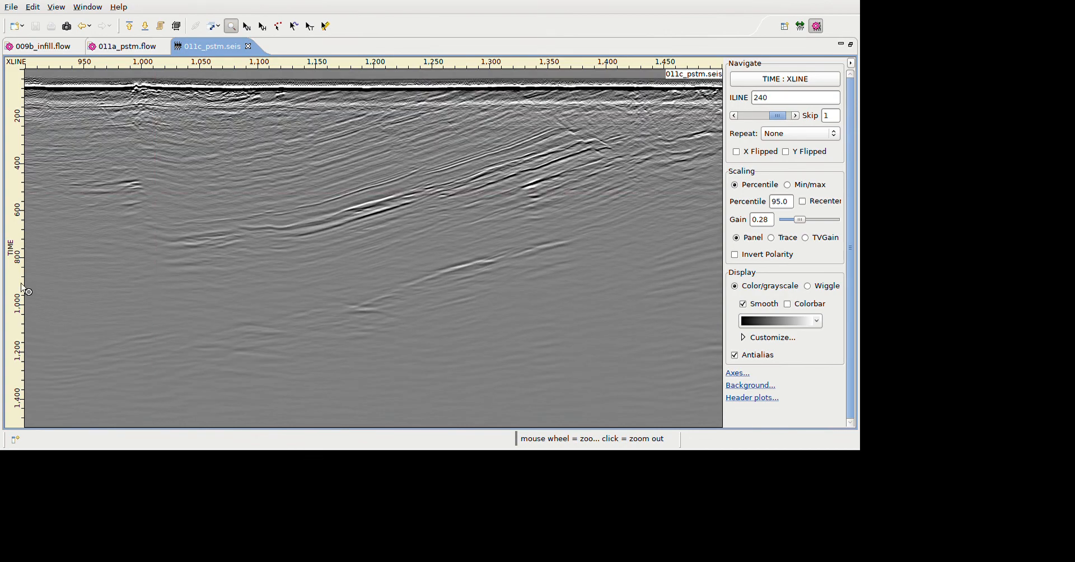
- Inspect the 011c_pstm.seis stack up close at ILINE 246 and ILINE 175, restore the layout and close the dataset
scroll(21, 288, "up", 4)
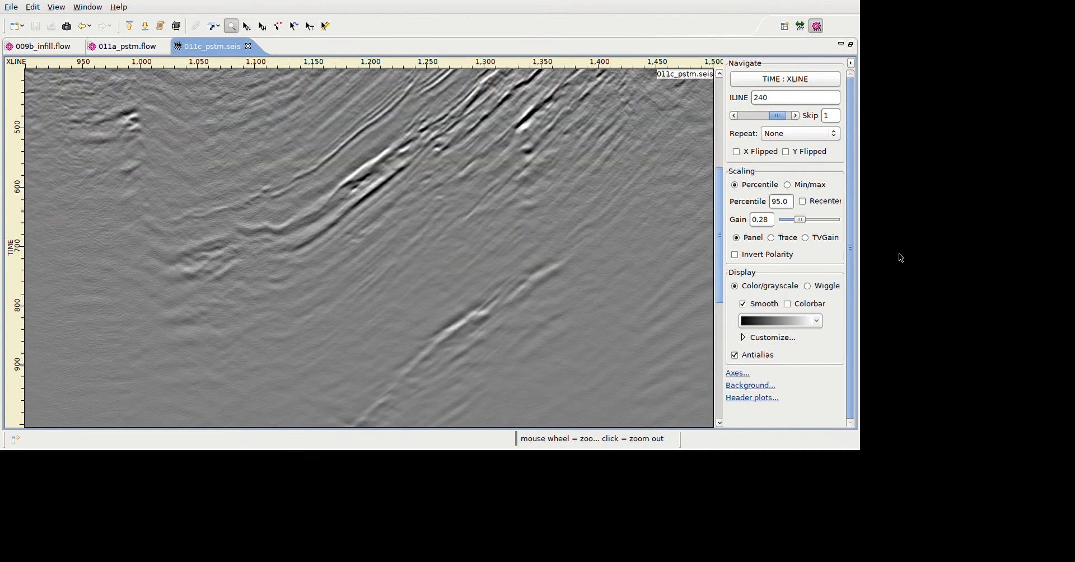
mouse_move(719, 205)
left_mouse_down()
mouse_move(720, 114)
mouse_move(780, 116)
left_mouse_up()
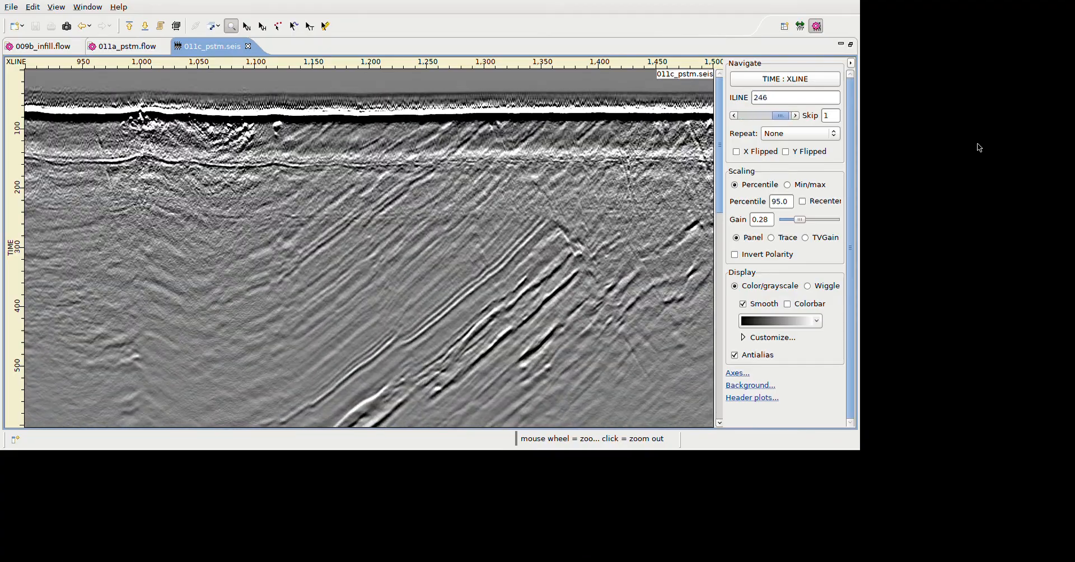
left_click_drag(979, 148, 932, 147)
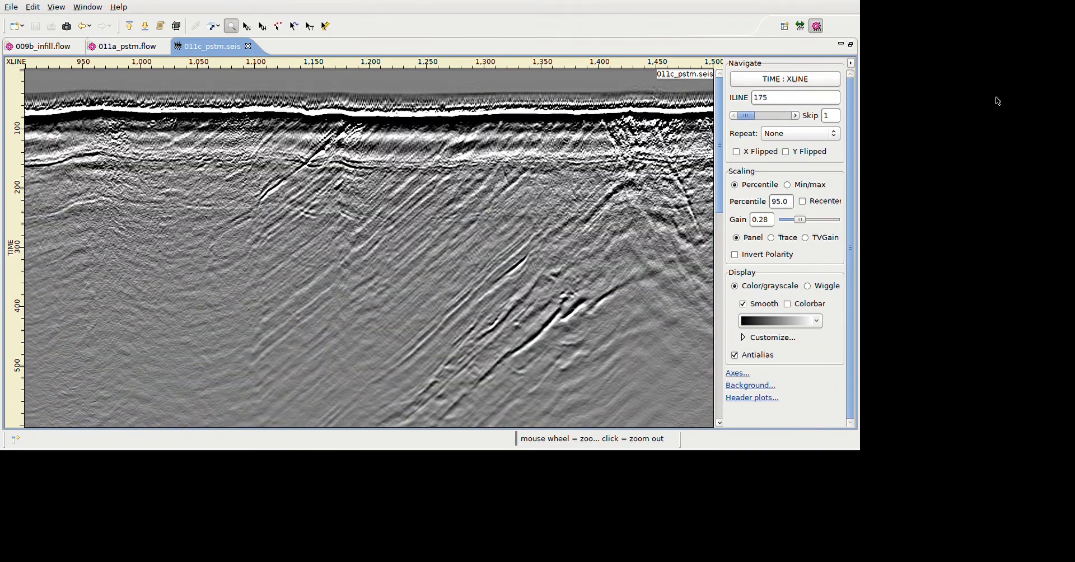
left_click(1065, 59)
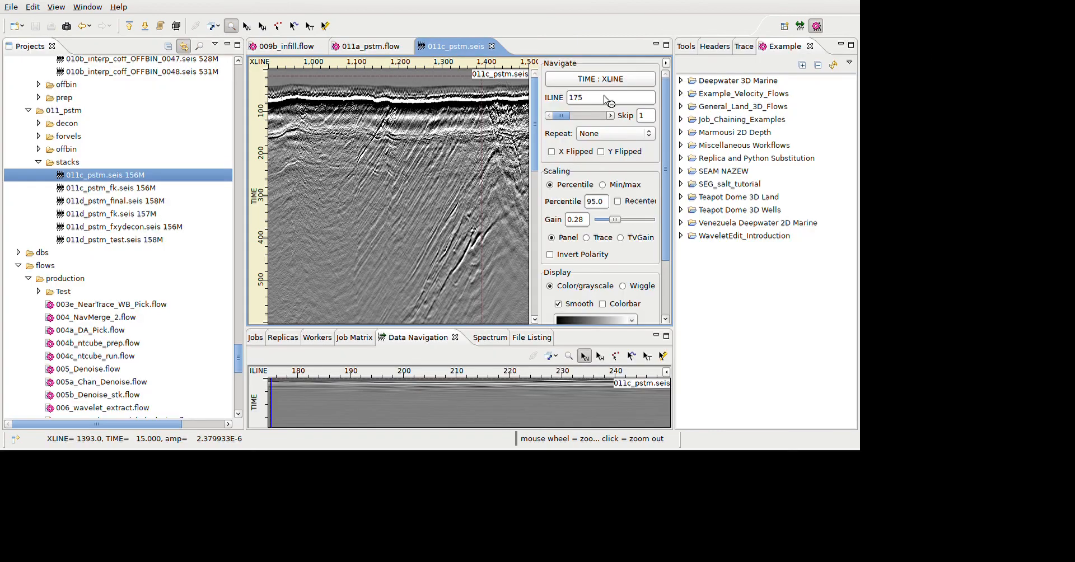
left_click(613, 63)
- Locate and select 011c_pstm_fk.seis among the 011_pstm stacks
scroll(209, 216, "down", 5)
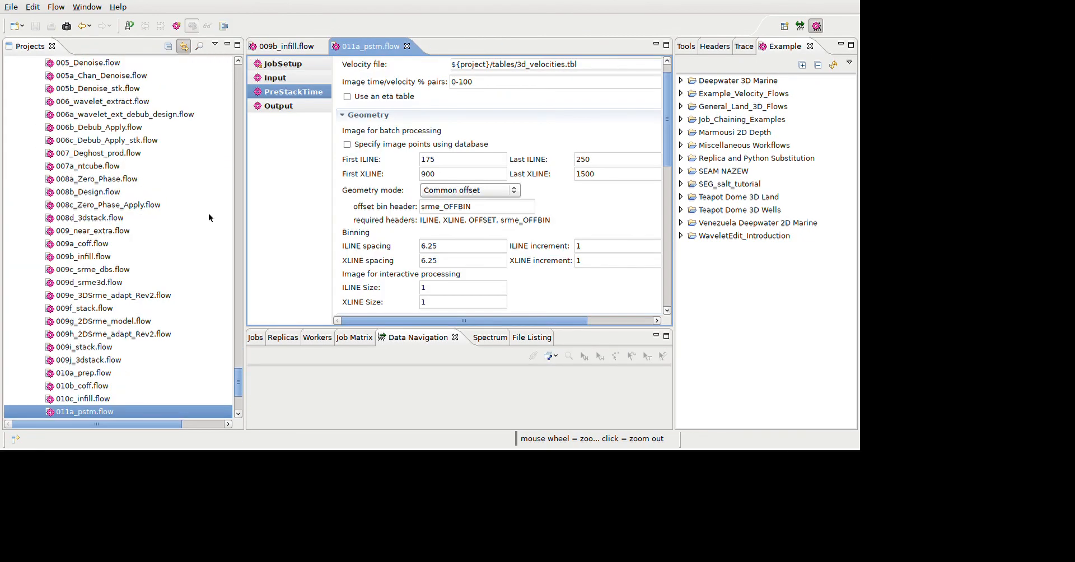
scroll(128, 278, "up", 10)
scroll(128, 279, "up", 4)
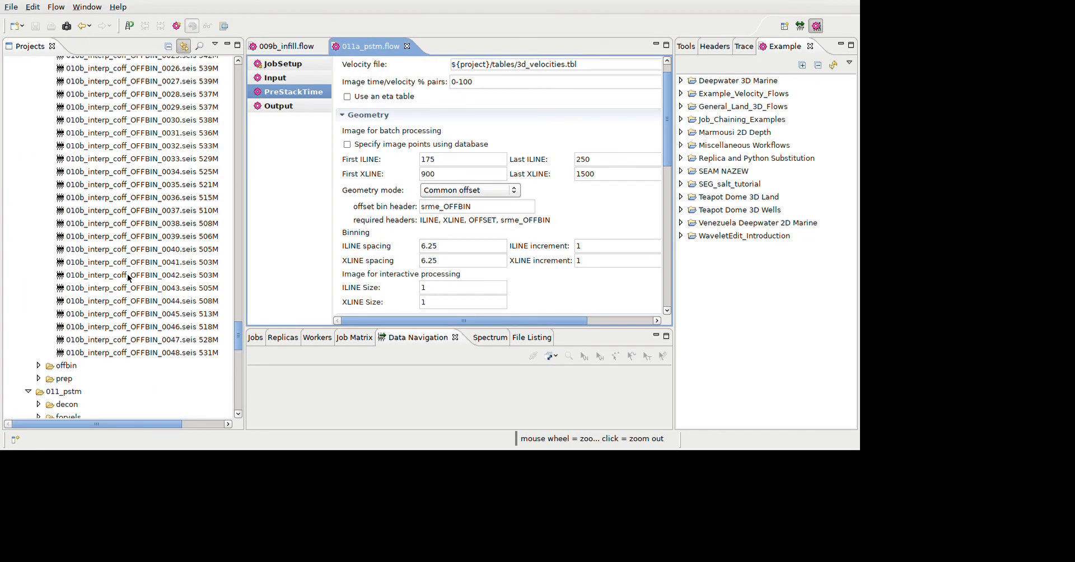
scroll(128, 278, "down", 4)
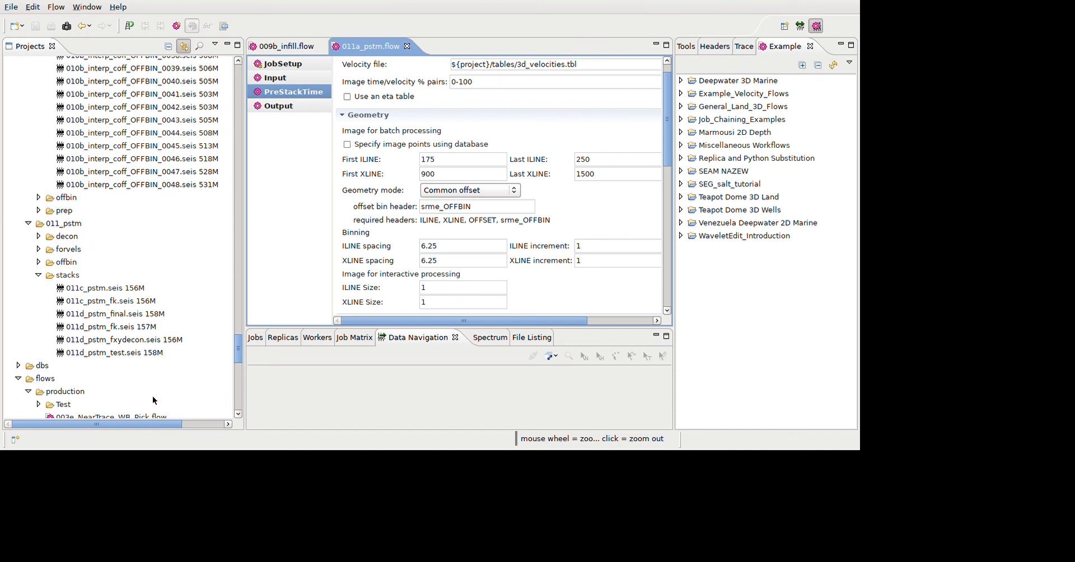
left_click(123, 303)
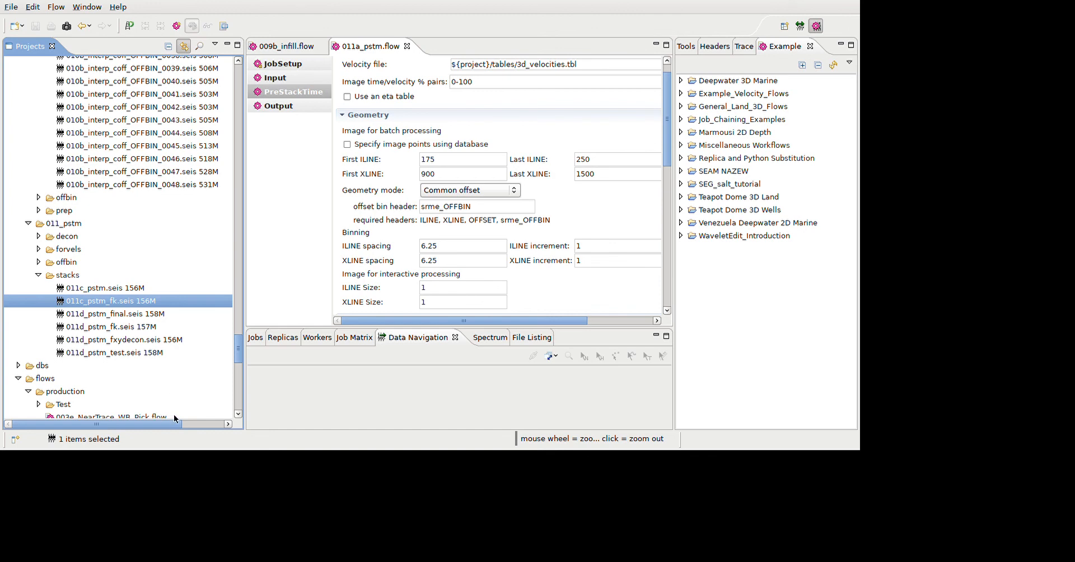
- Open 011b_pstm_decon.flow, widen its flow diagram and view the Output step's parameters
scroll(174, 414, "down", 2)
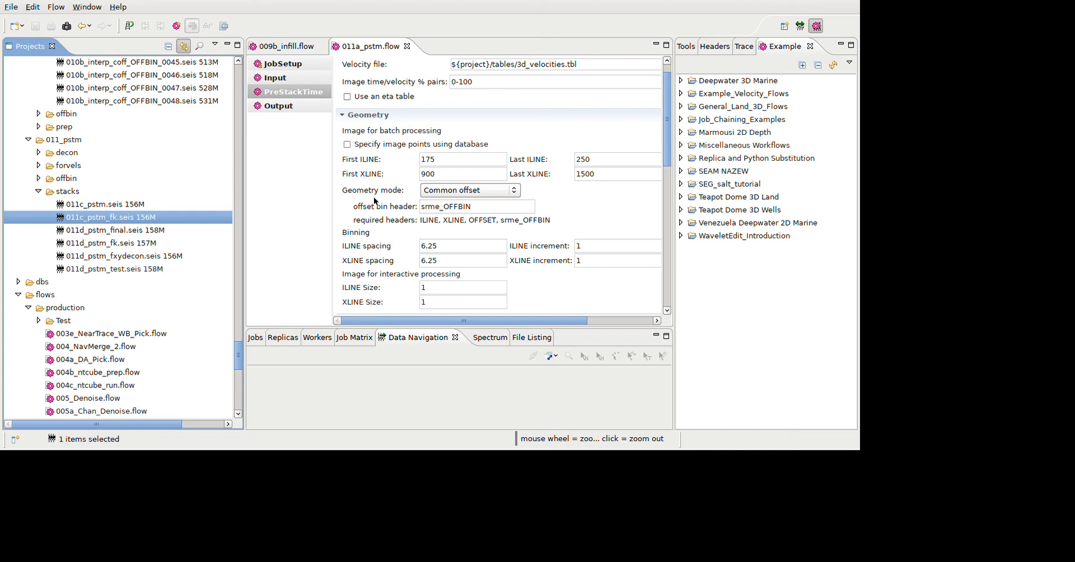
scroll(110, 424, "down", 2)
scroll(110, 424, "down", 10)
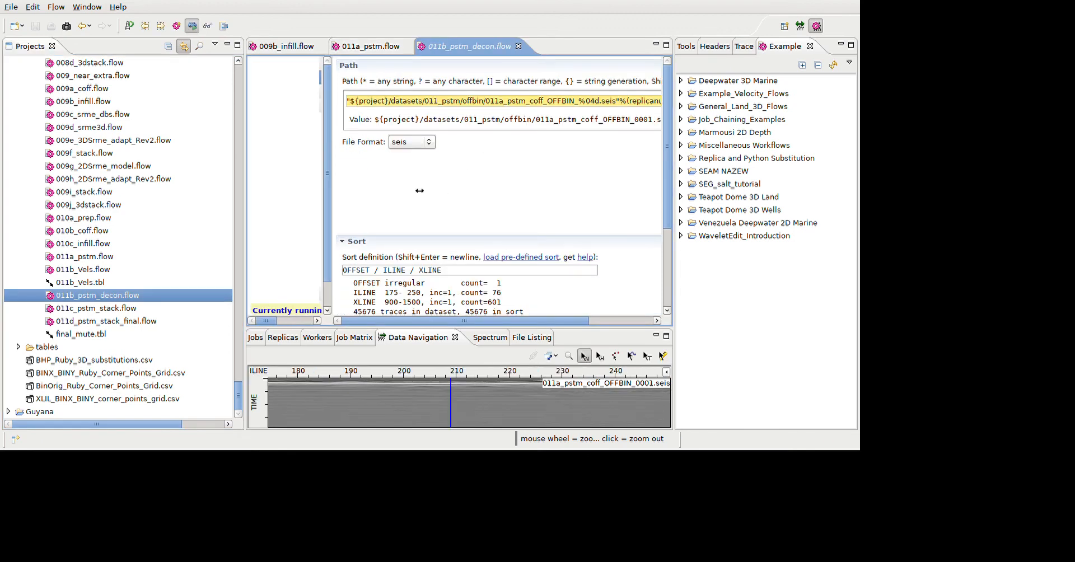
left_click_drag(420, 191, 401, 190)
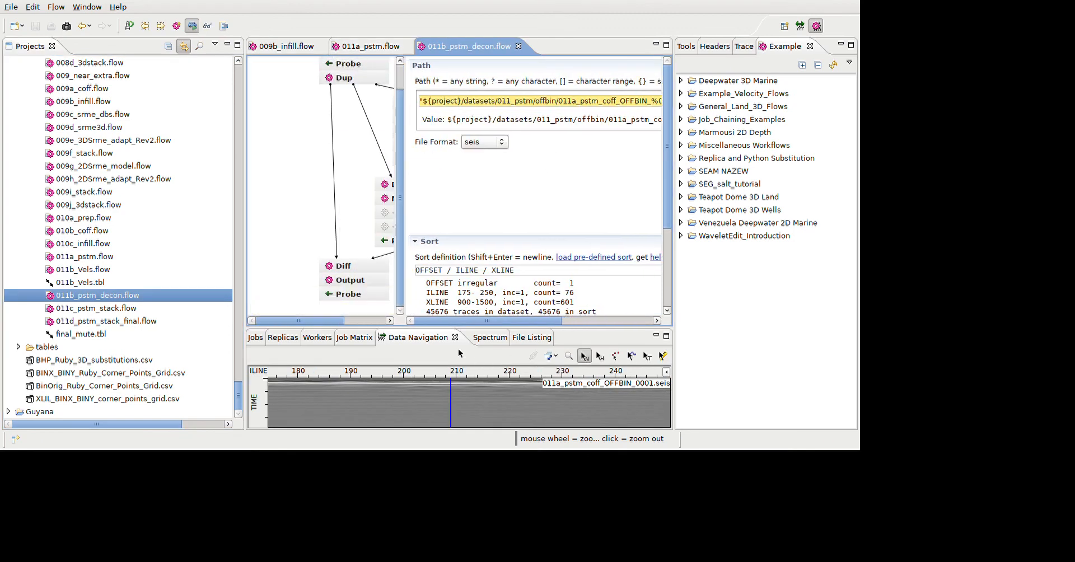
left_click(350, 280)
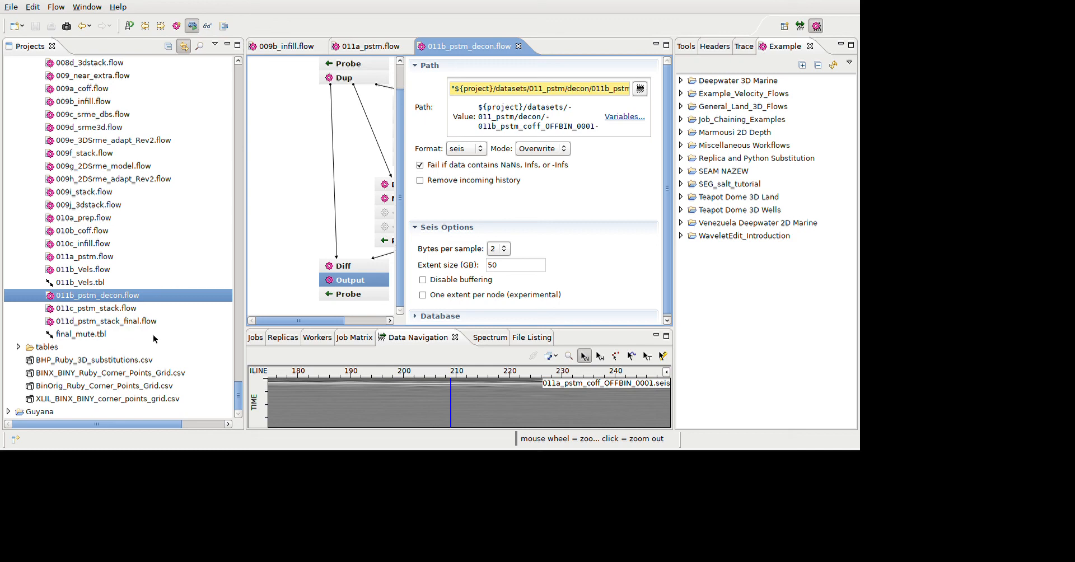
- Open 011b_Vels.flow and inspect its velocity probes at XLINE 1043, ILINE 237 and at XLINE 1002, ILINE 217
double_click(91, 270)
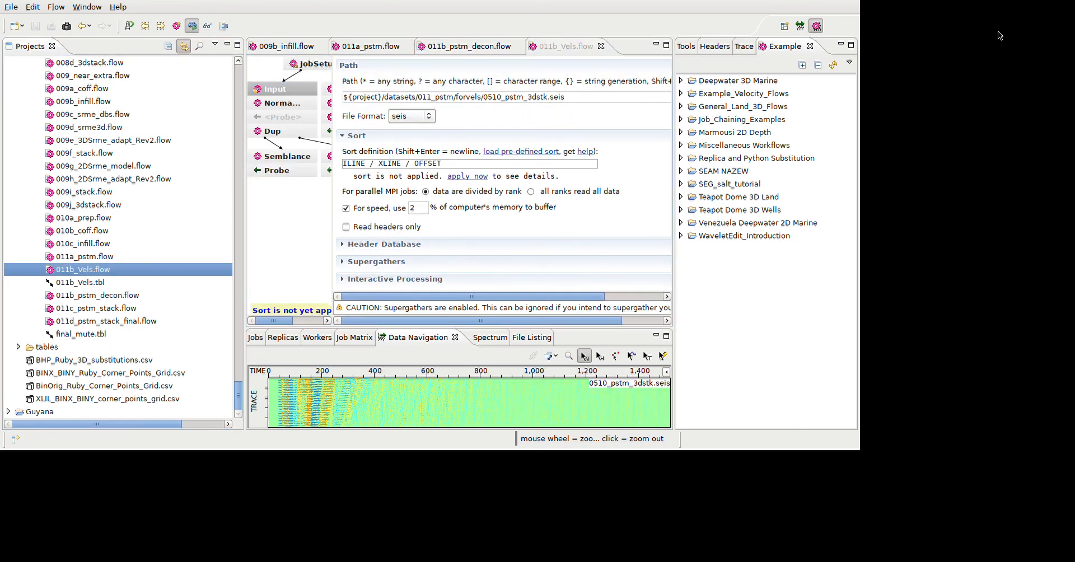
left_click(800, 26)
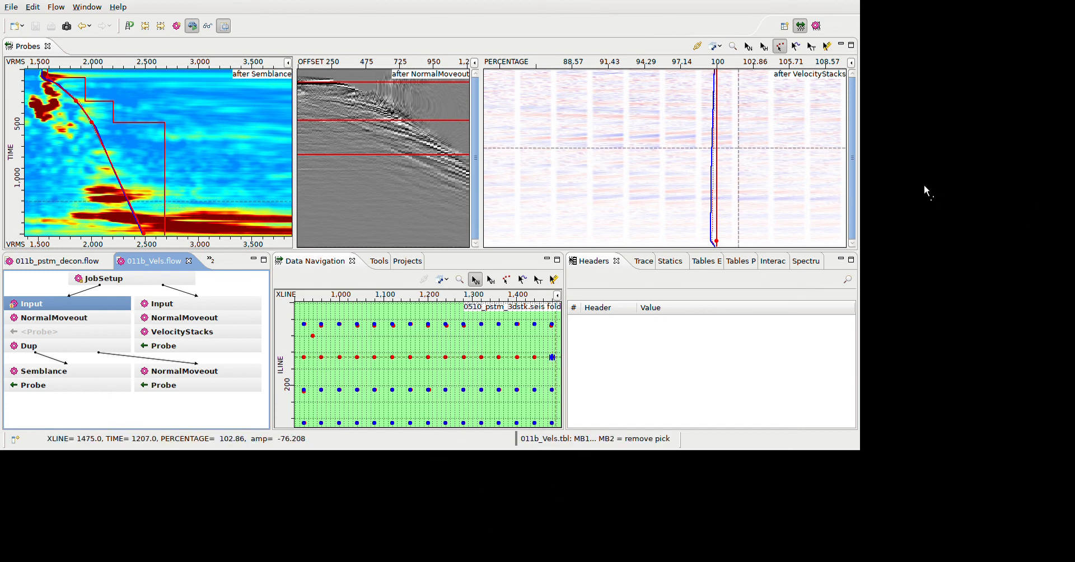
scroll(924, 184, "down", 5)
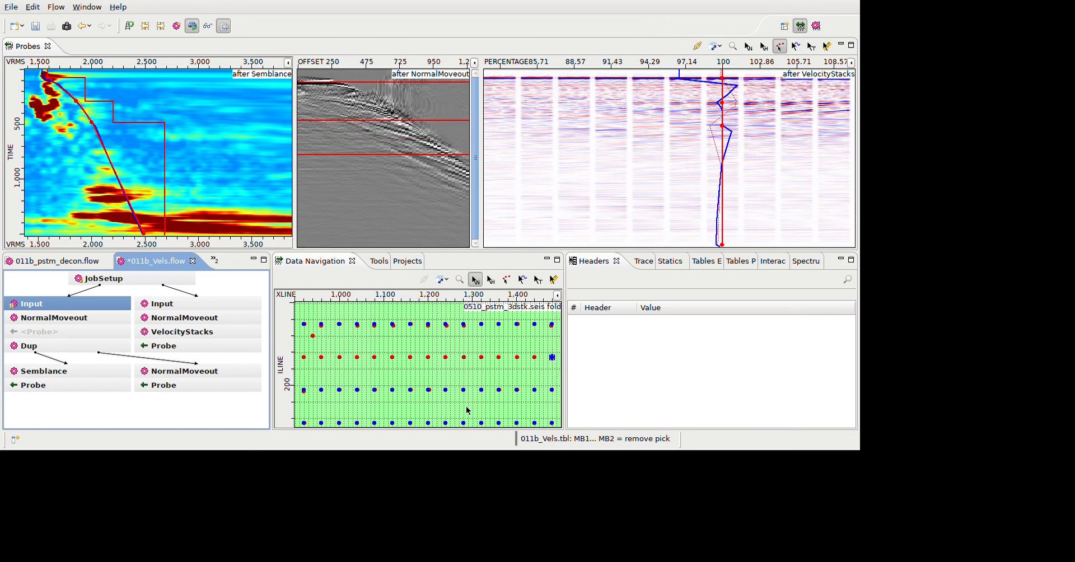
left_click(449, 406)
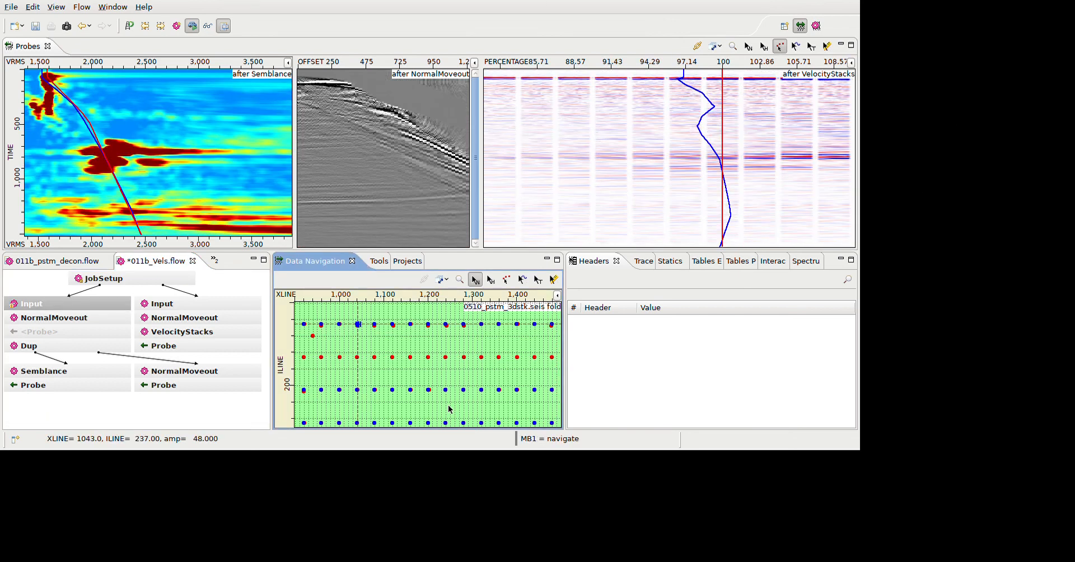
left_click(425, 446)
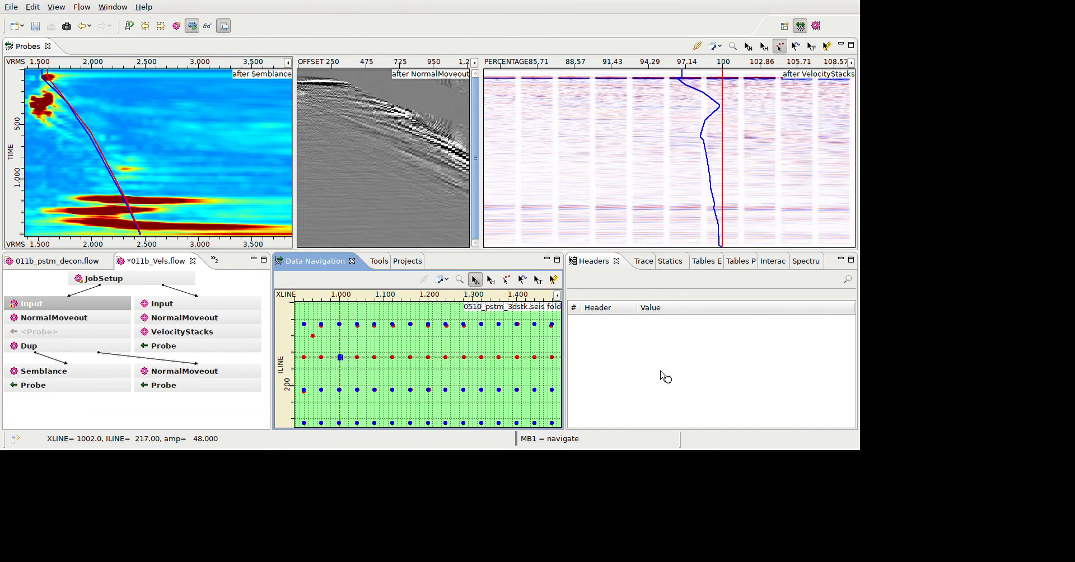
- Return to the flow-building layout with the project tree and close 011b_Vels.flow
left_click(1019, 30)
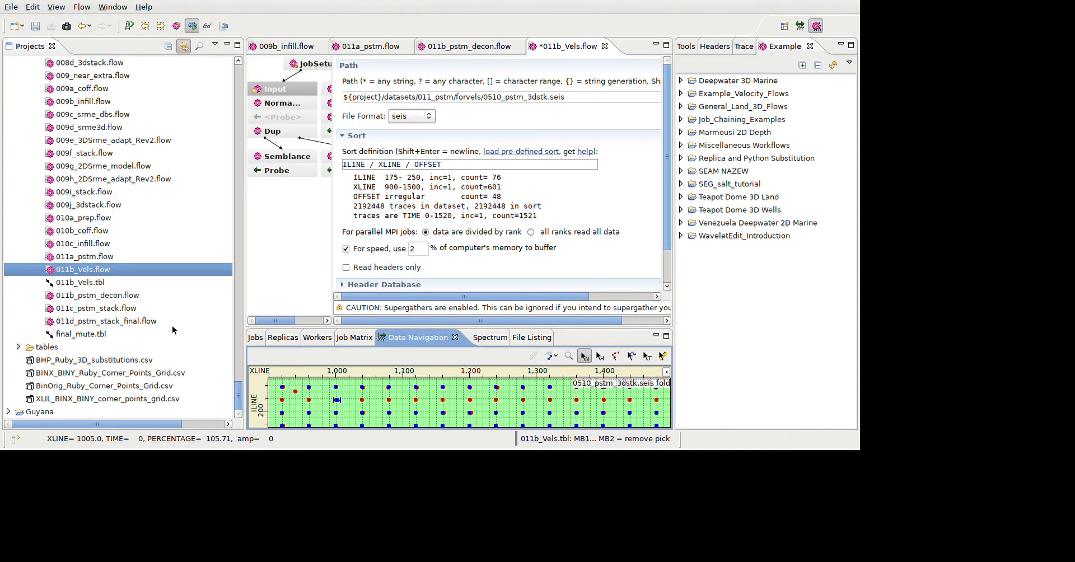
left_click(759, 63)
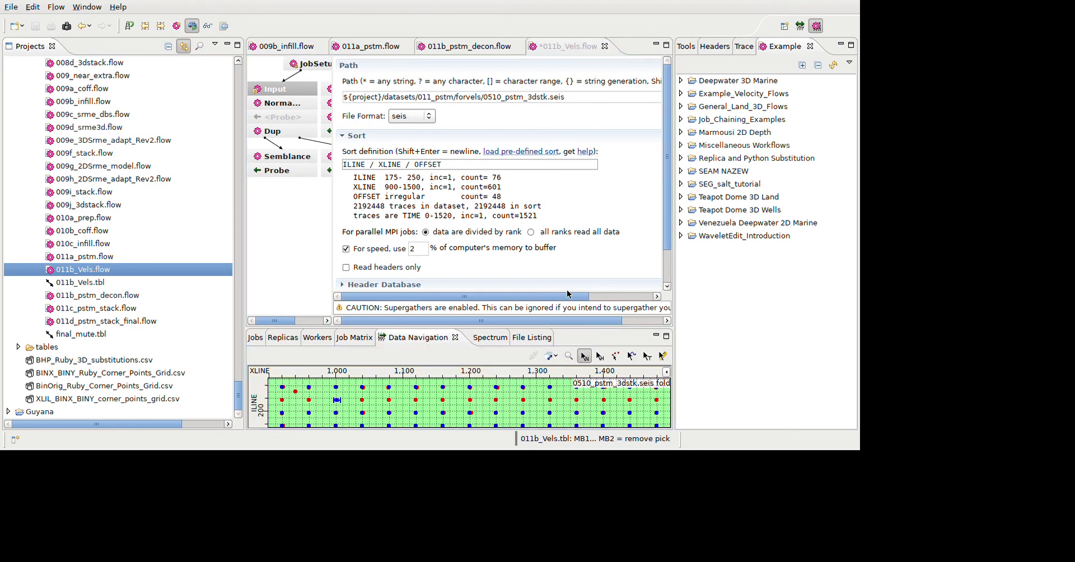
left_click(567, 290)
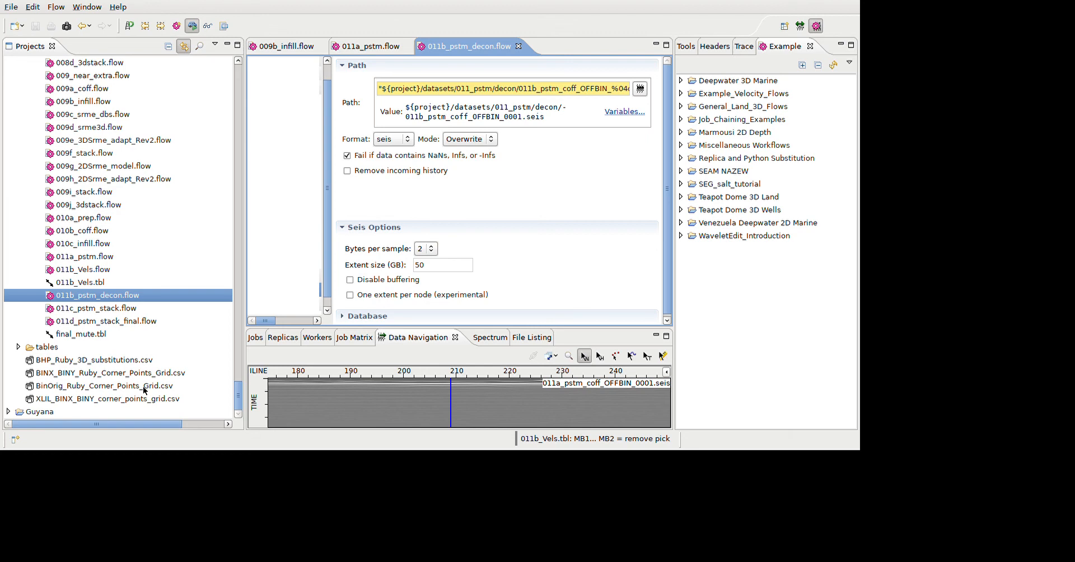
- Open 011c_pstm_stack.flow and view its Input sort and Output path settings
double_click(115, 309)
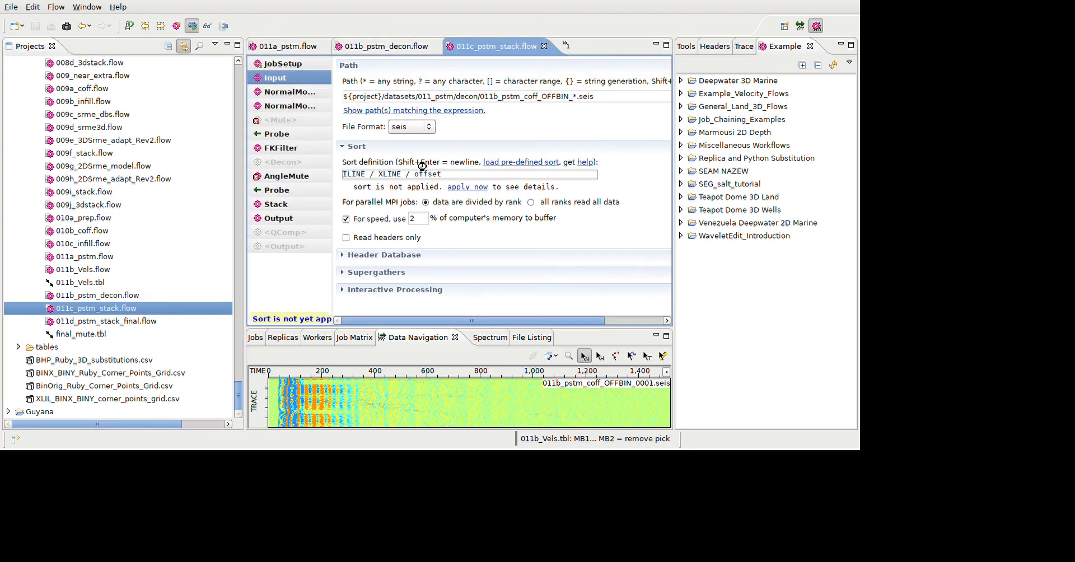
left_click(564, 324)
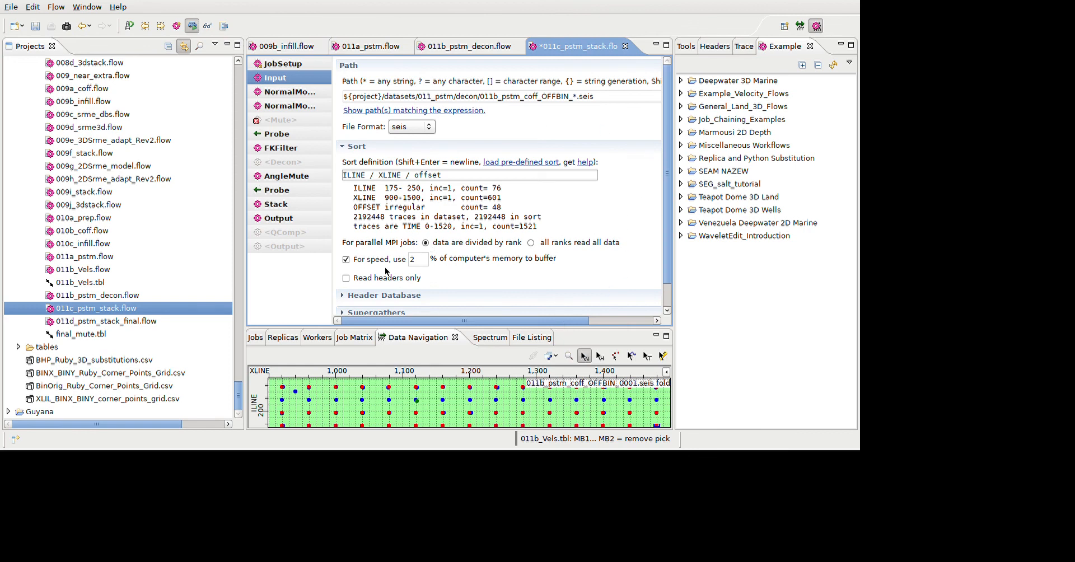
left_click(286, 218)
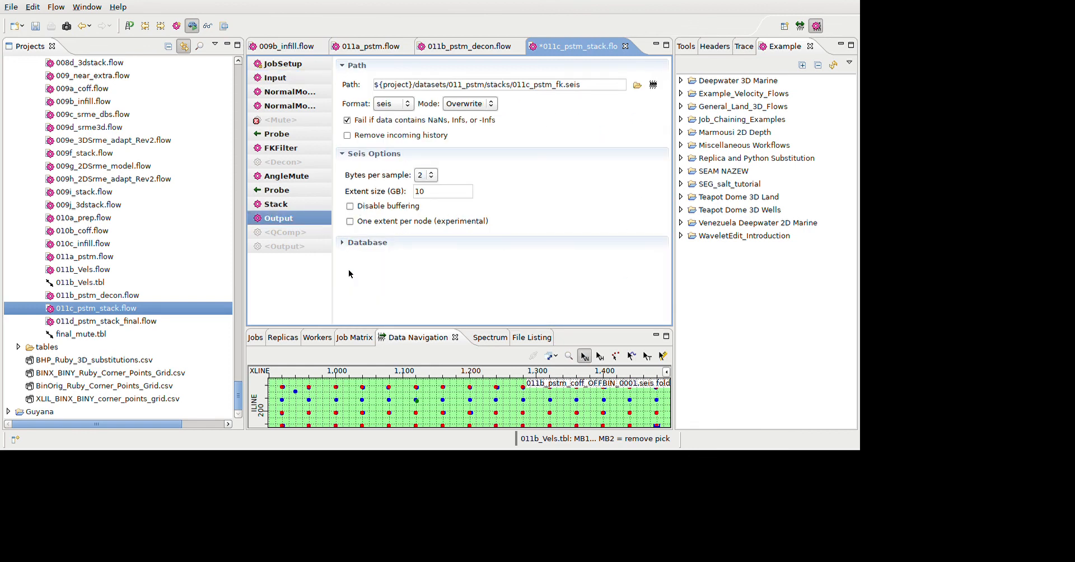
scroll(158, 314, "up", 20)
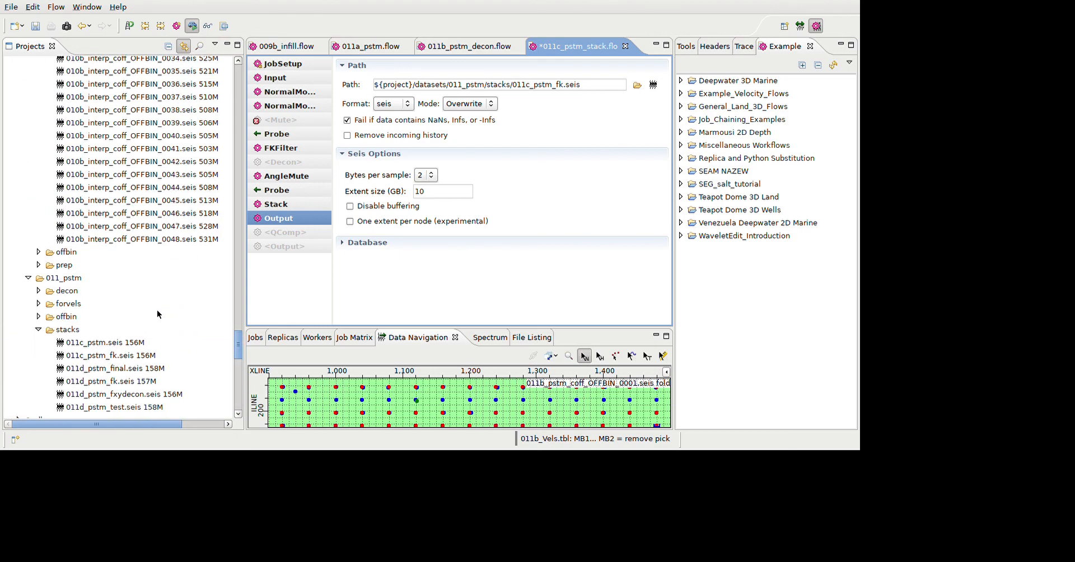
- Compare the 011c_pstm.seis and 011c_pstm_fk.seis stacks with their difference, and close the comparison
scroll(158, 315, "down", 20)
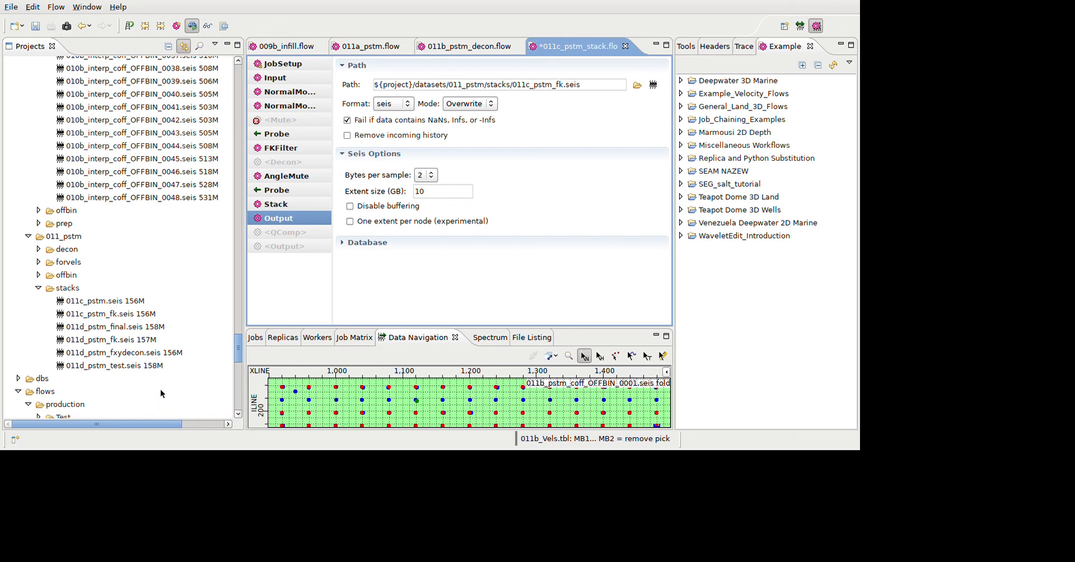
left_click(137, 314)
key("shift+Up")
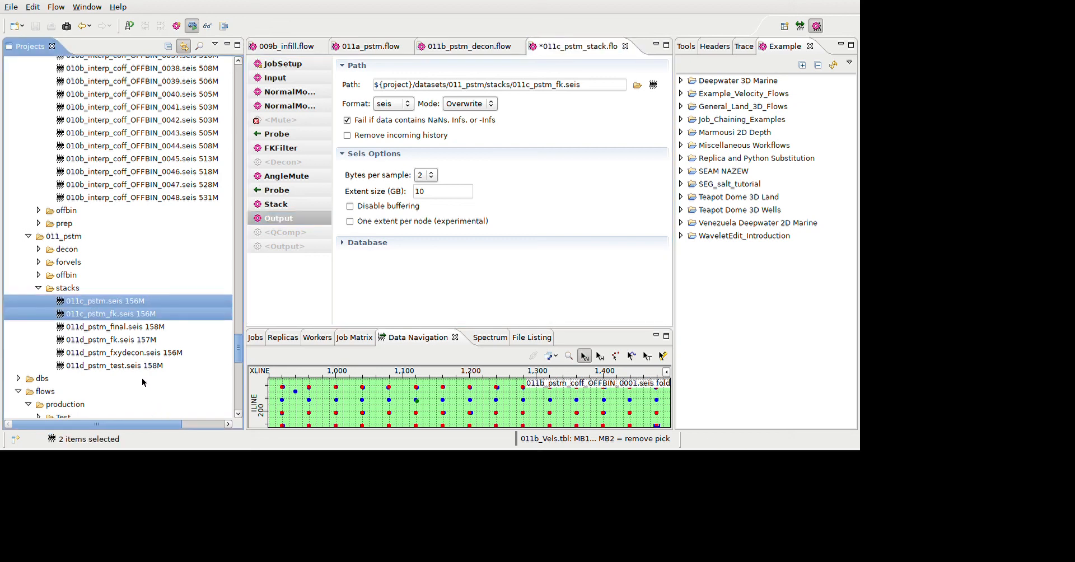
left_click(233, 222)
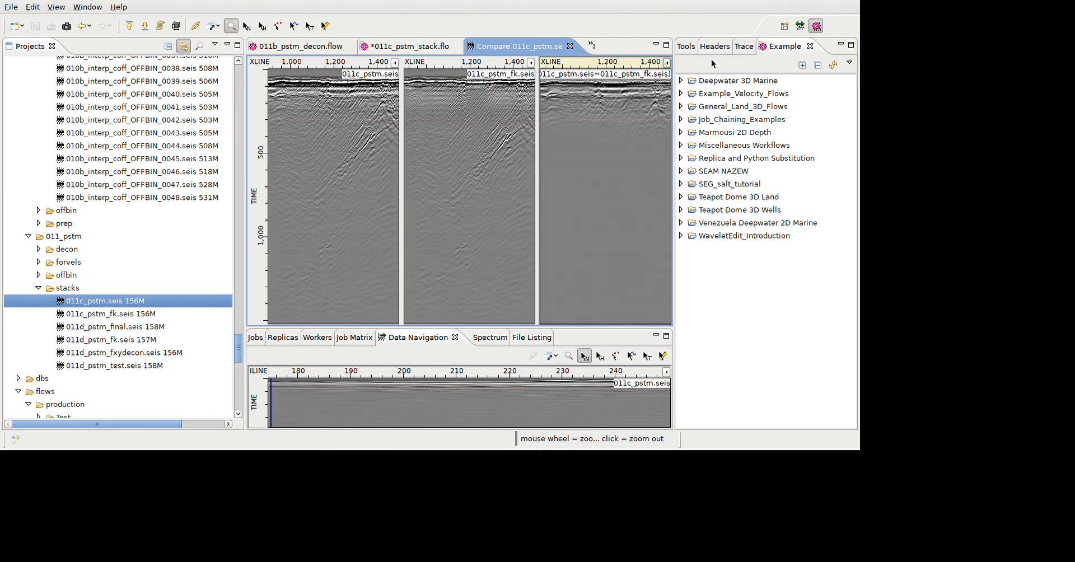
key("ctrl+w")
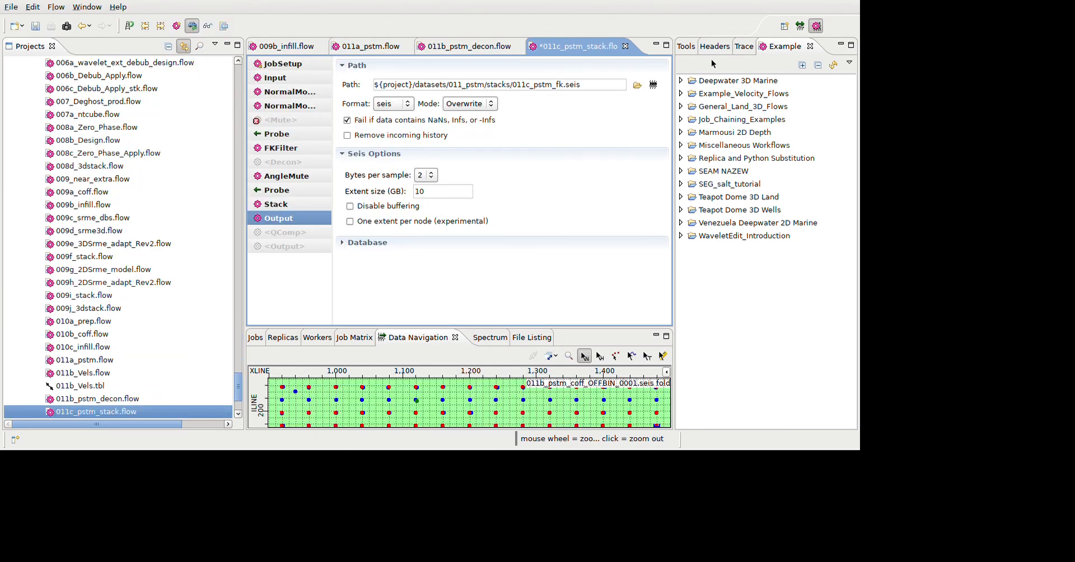
- Open 011d_pstm_stack_final.flow, widen its flow diagram and view the HeaderMath, first GateDecon and Input parameters
scroll(220, 328, "down", 3)
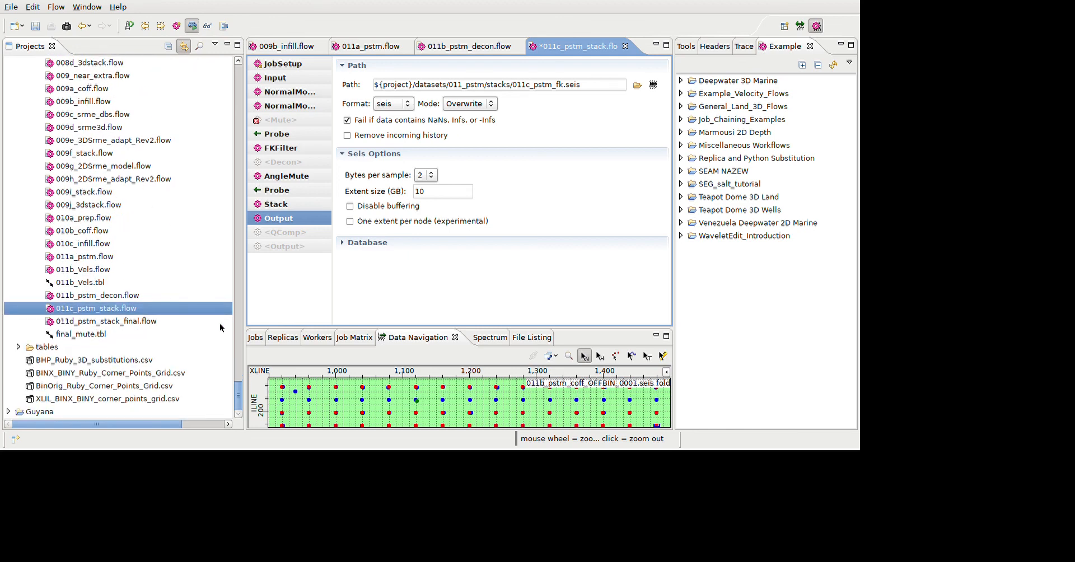
double_click(220, 325)
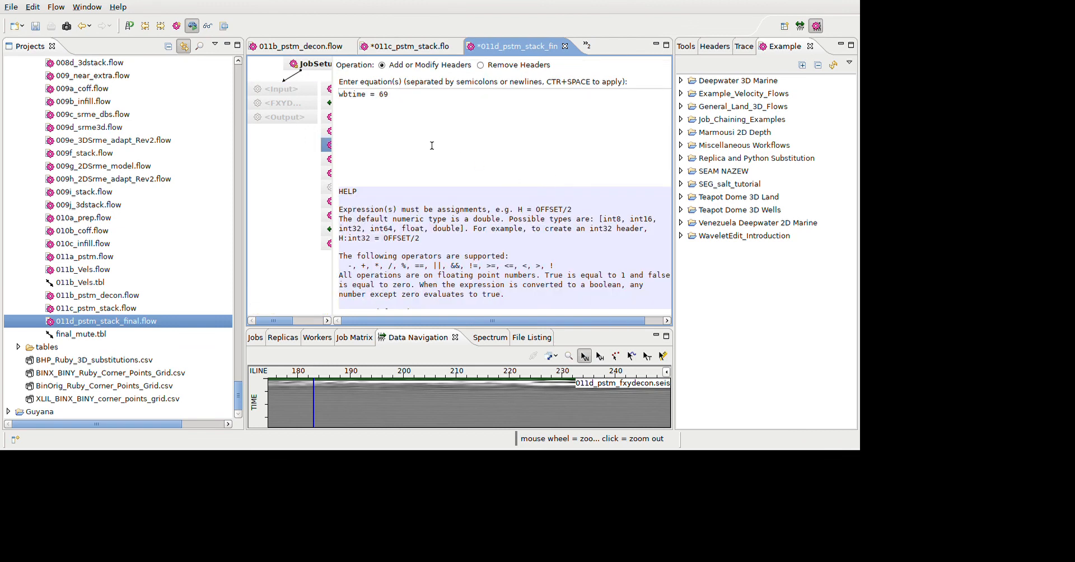
left_click_drag(334, 148, 573, 150)
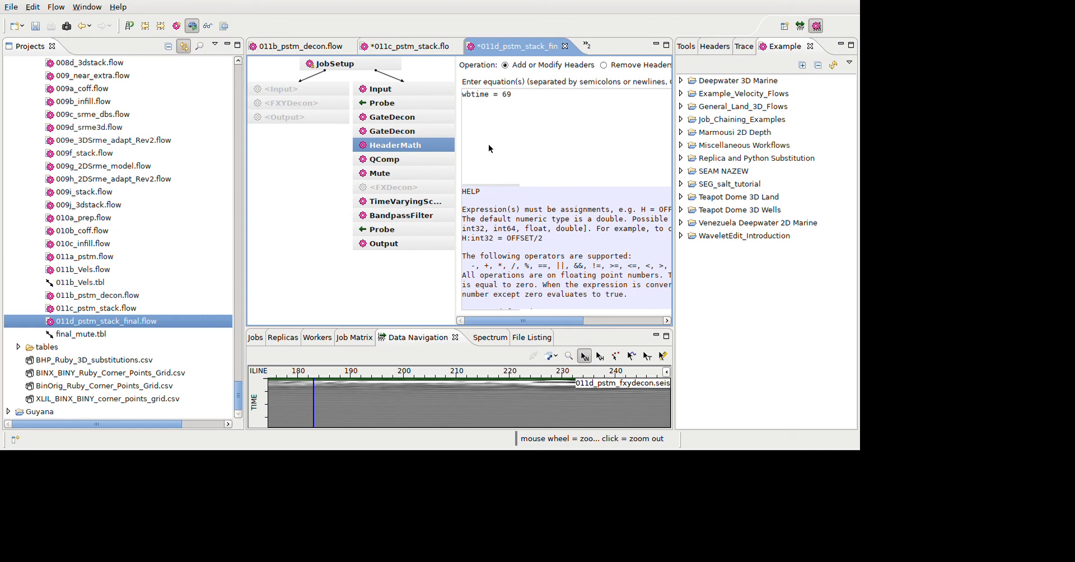
key("Up")
key("Up")
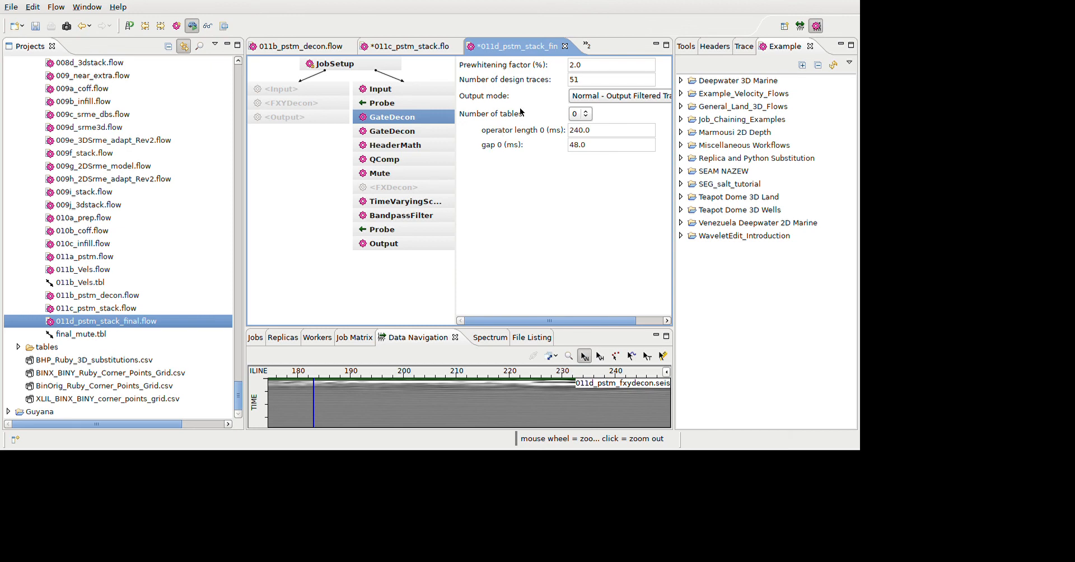
key("Up")
key("Up")
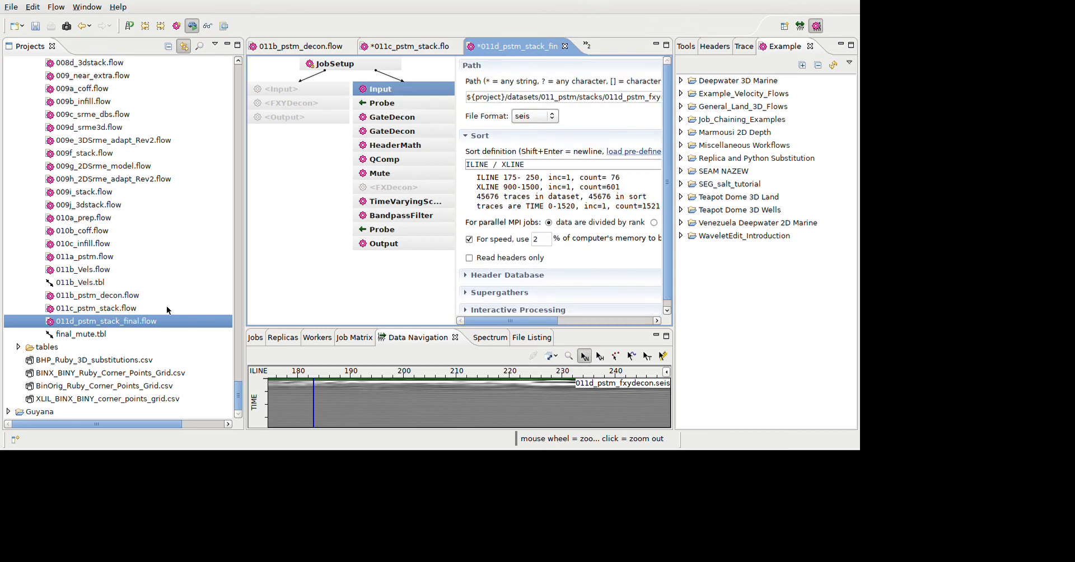
- Compare the 011d_pstm_final.seis and 011d_pstm_fxydecon.seis stacks side by side, with the difference display hidden
scroll(167, 305, "up", 20)
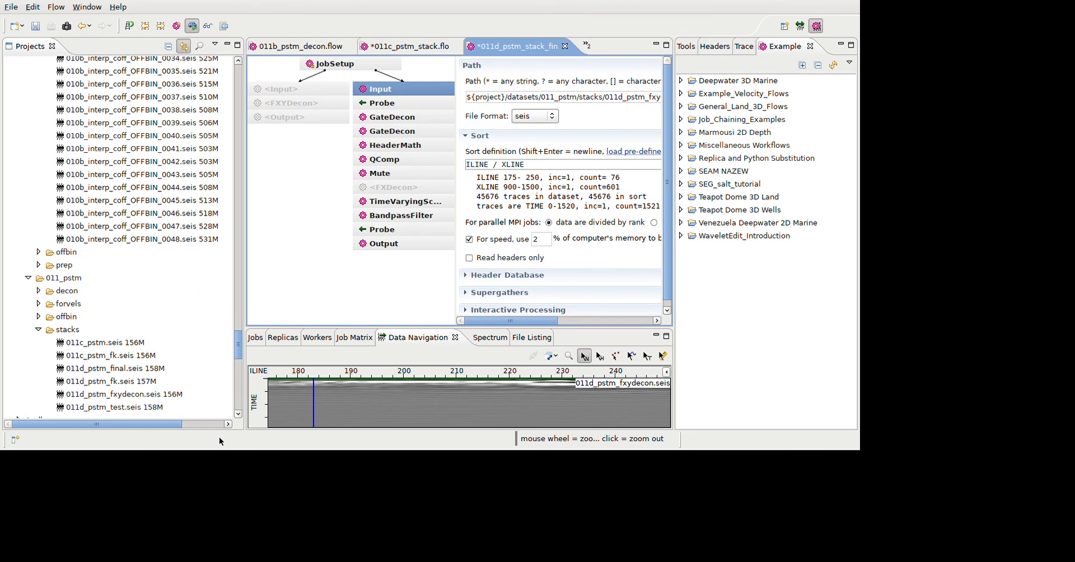
scroll(220, 438, "down", 1)
left_click(124, 353)
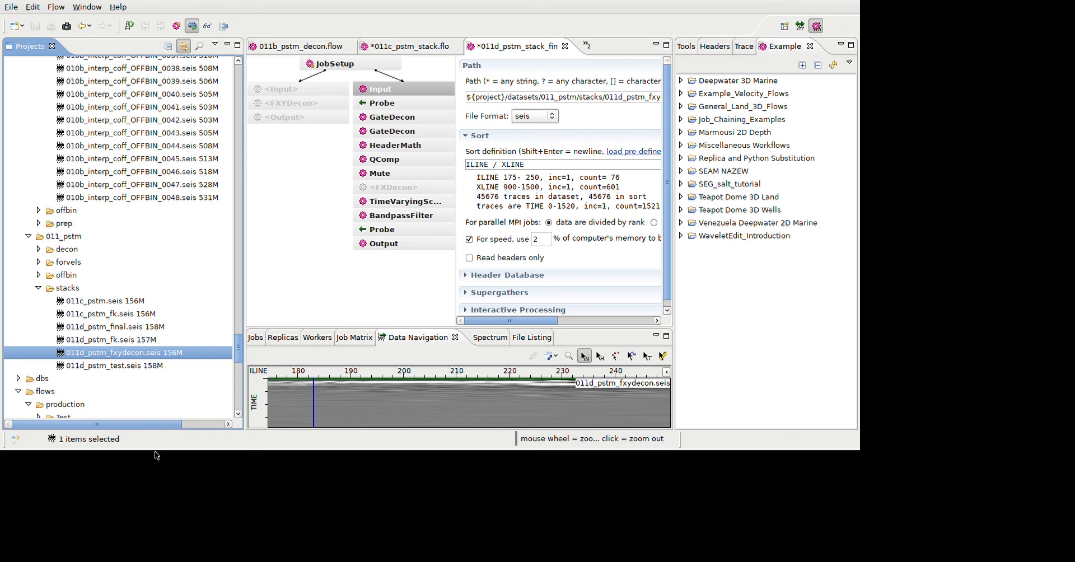
left_click(127, 326, "ctrl")
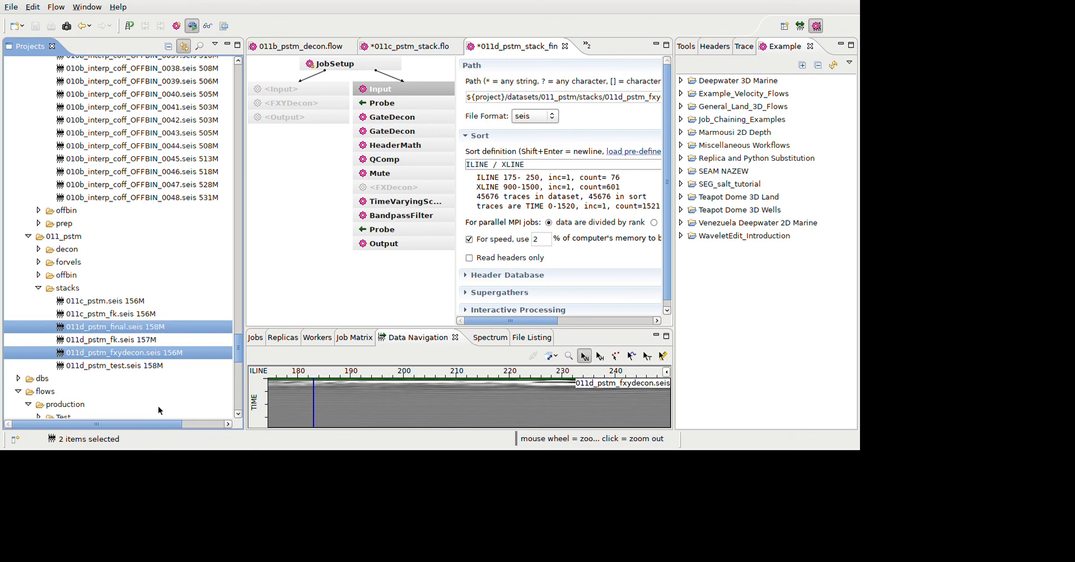
left_click(248, 249)
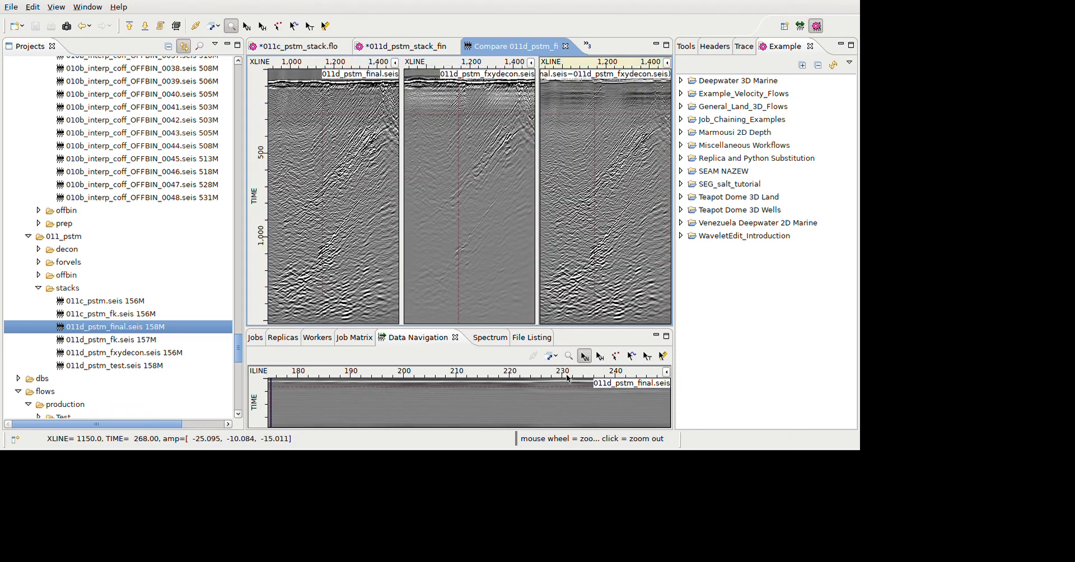
key("d")
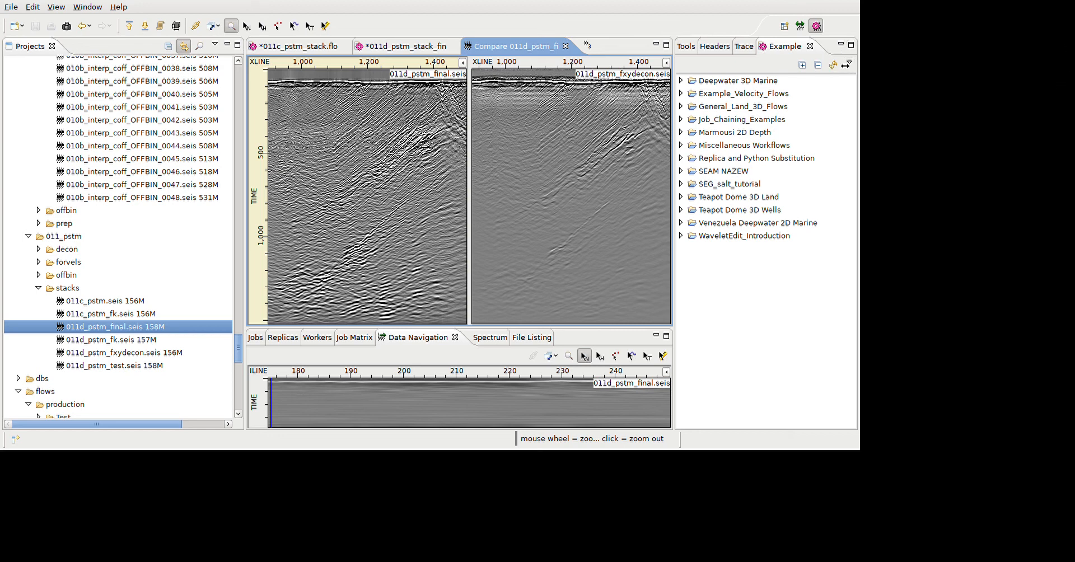
- Zoom into the shallow part of both stacks, inspect it in a maximized comparison view including ILINE 222, and restore the layout
mouse_move(847, 64)
left_mouse_down()
mouse_move(689, 75)
mouse_move(840, 53)
left_mouse_up()
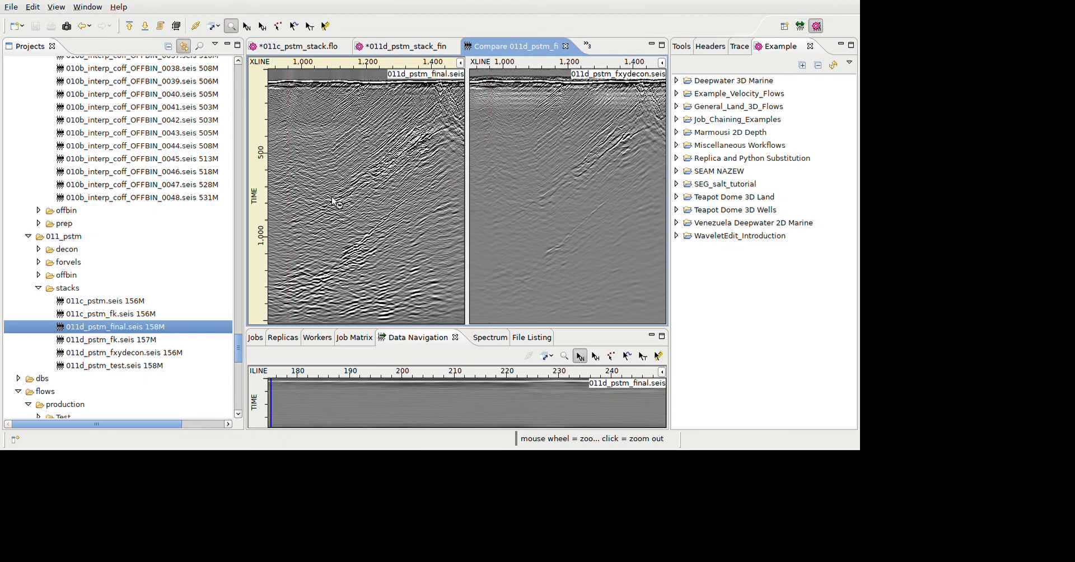
scroll(329, 99, "up", 2)
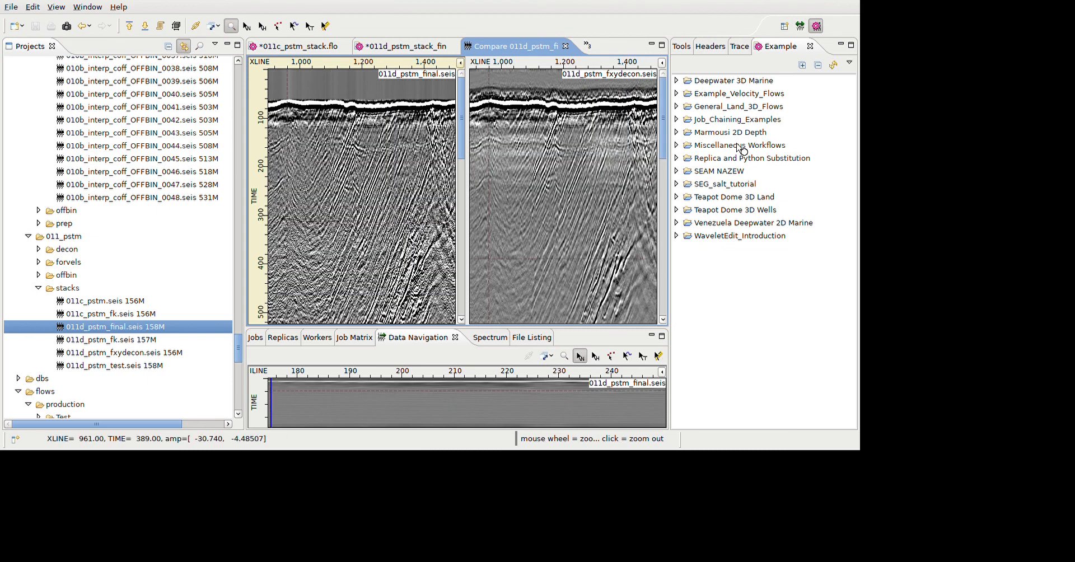
left_click(662, 46)
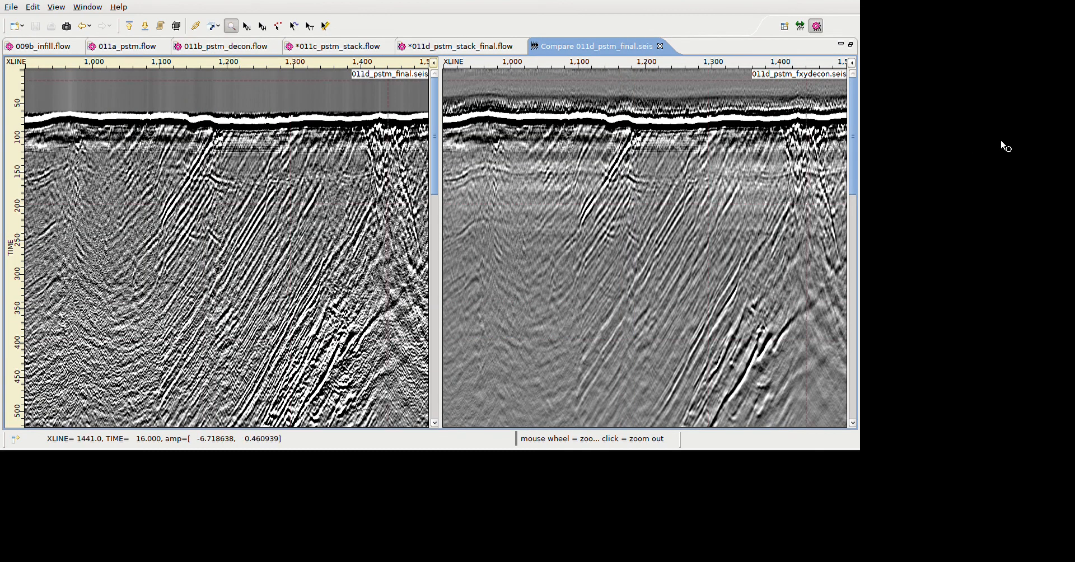
key("ctrl+m")
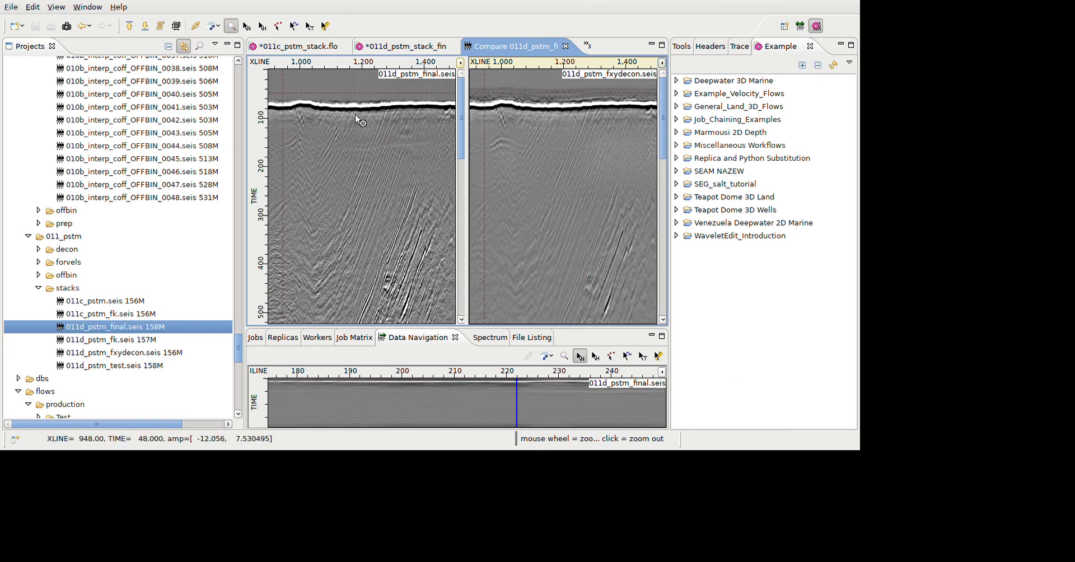
left_click_drag(352, 114, 560, 202)
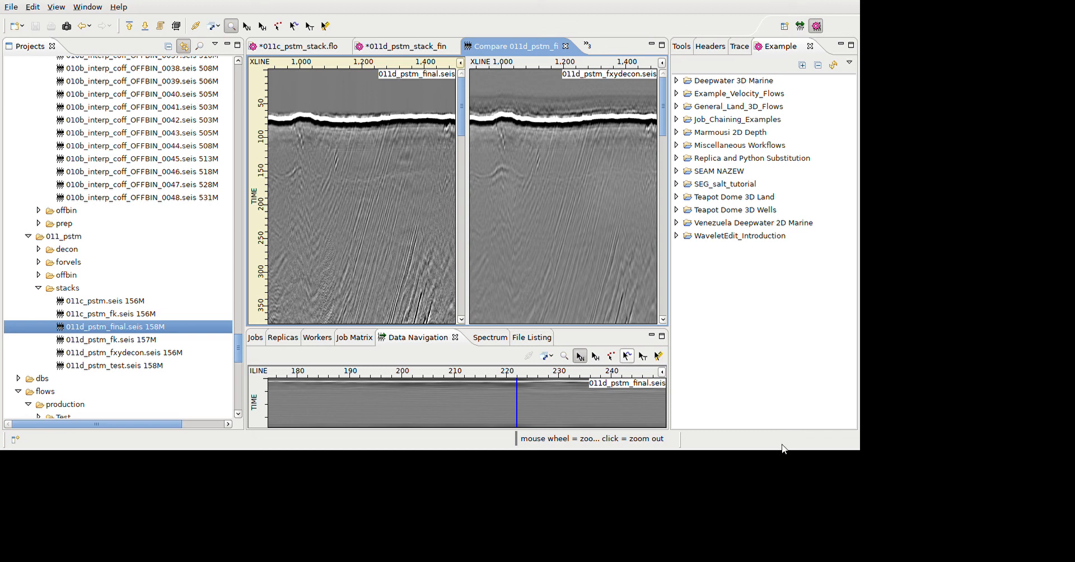
- Plot the power spectra of both stacks over a wide window from about 100 to 215 ms
left_click(294, 26)
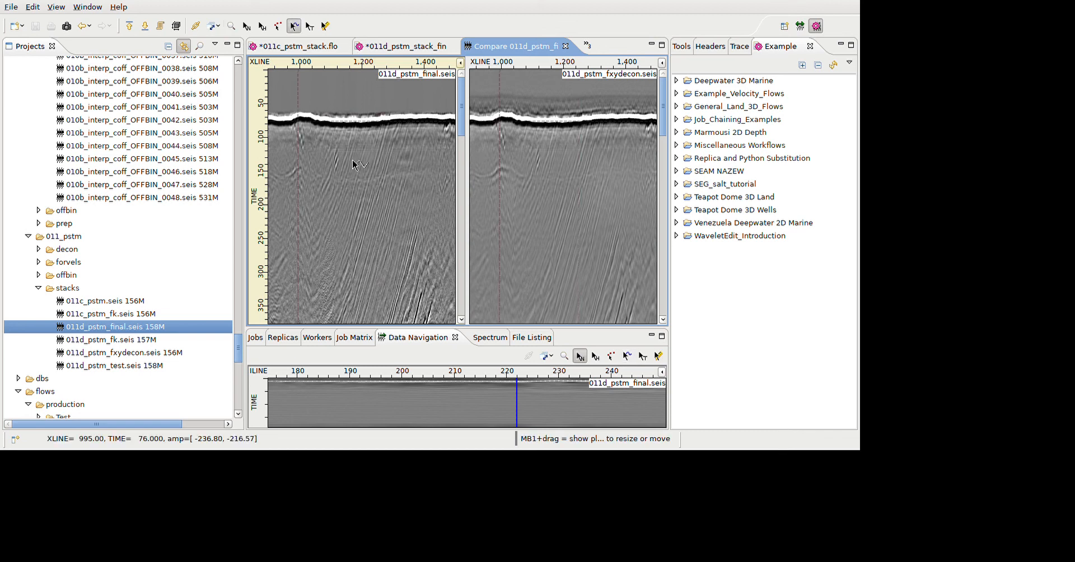
left_click_drag(276, 141, 450, 215)
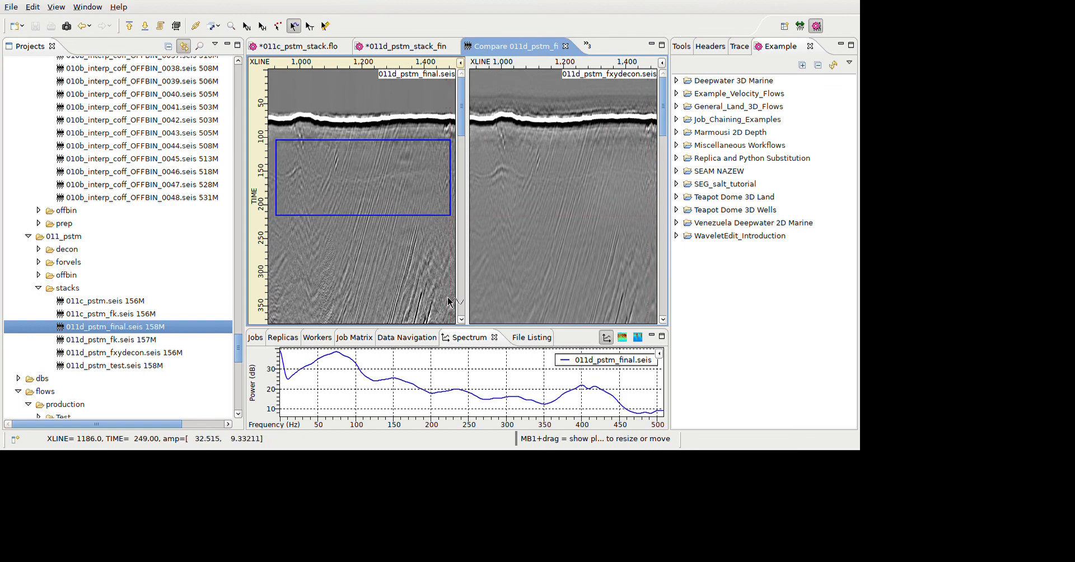
scroll(449, 302, "down", 1)
scroll(448, 303, "down", 2)
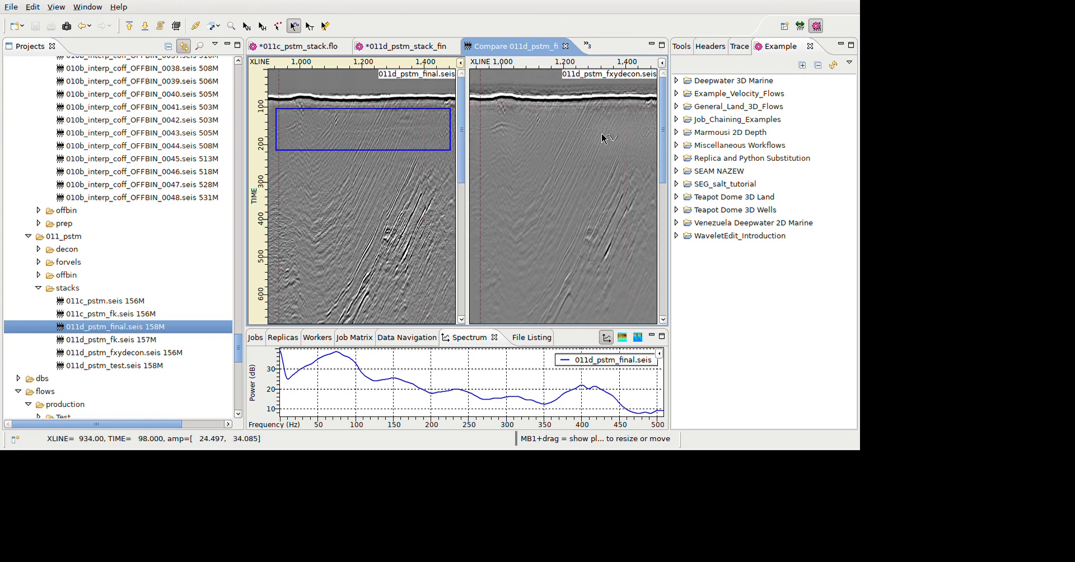
left_click_drag(598, 134, 824, 197)
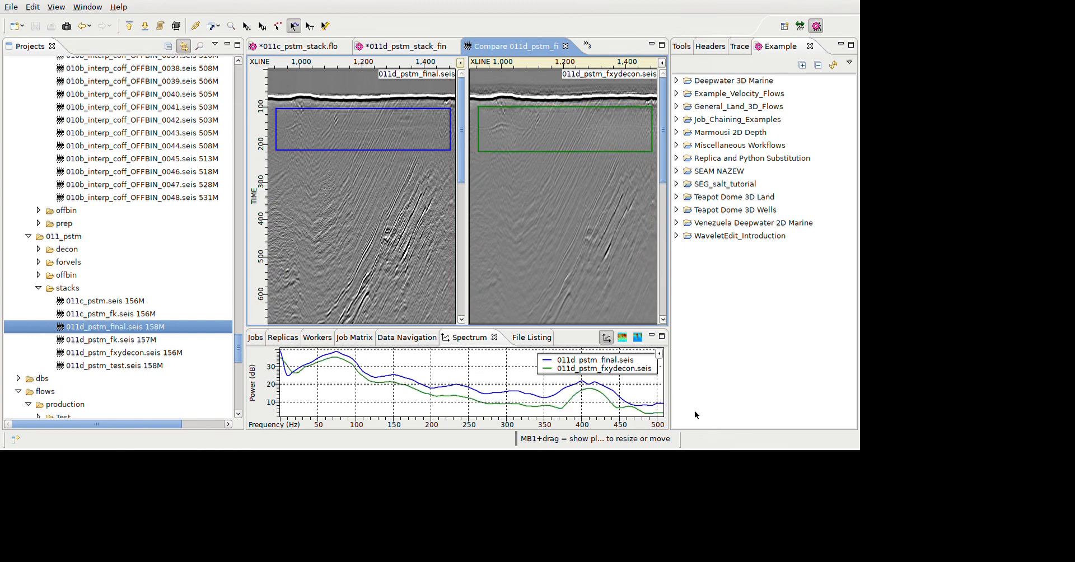
- Enlarge the spectrum plot and set its plot mode to Normalize, hiding the plot settings when done
left_click_drag(694, 410, 706, 225)
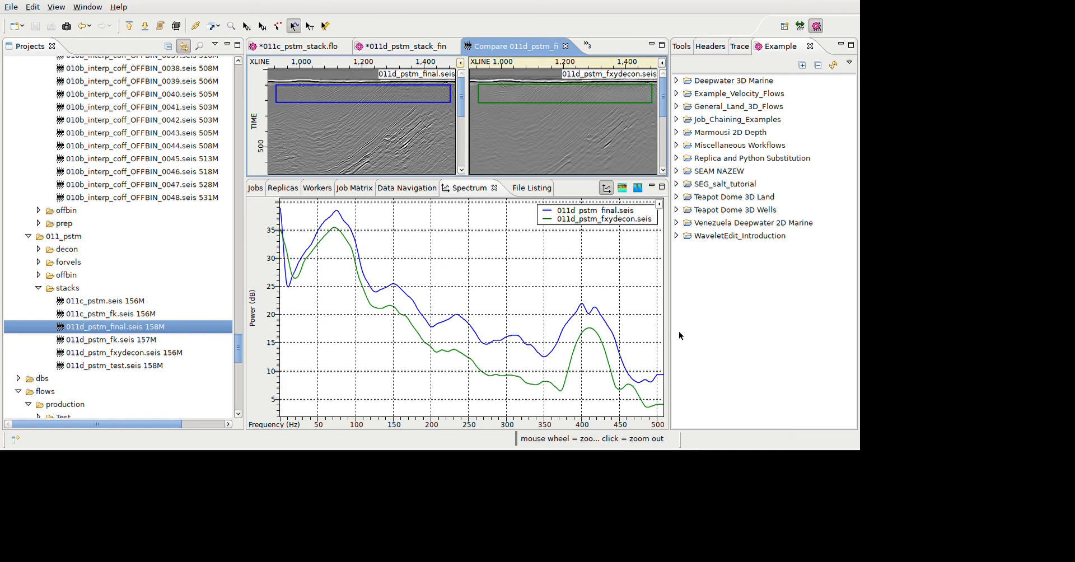
left_click(660, 204)
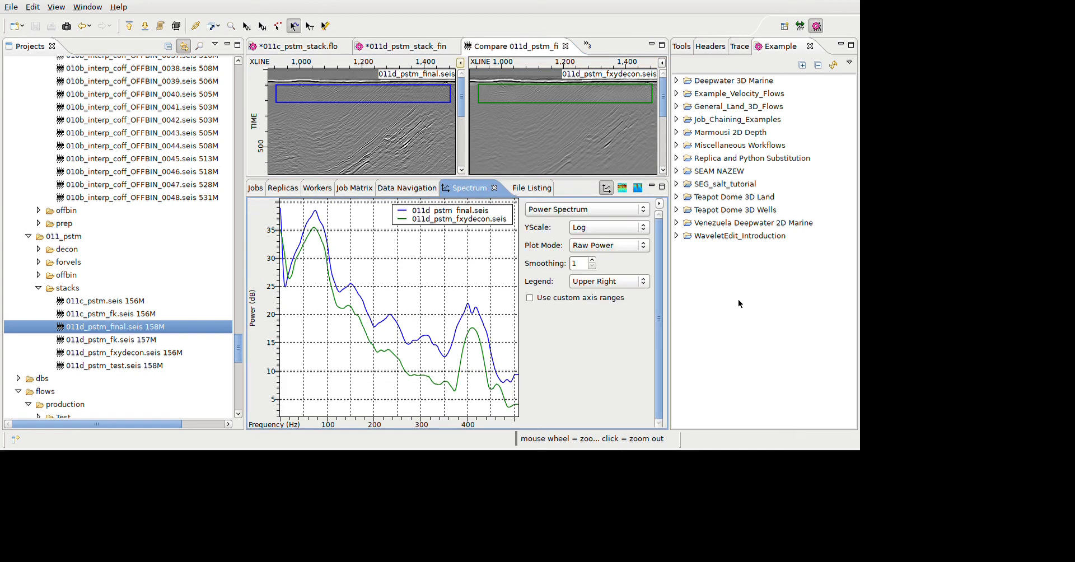
left_click(607, 245)
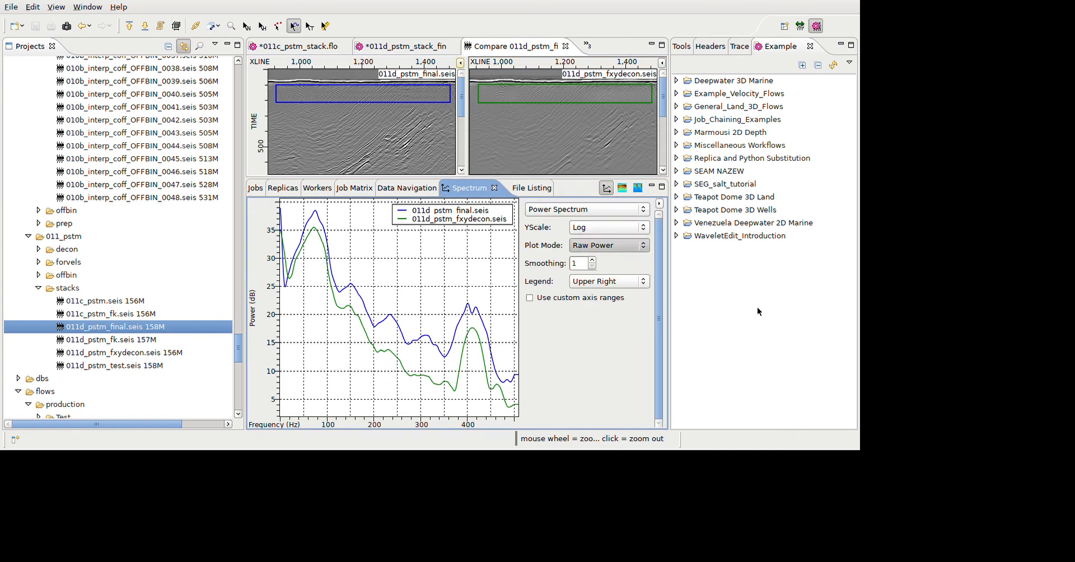
left_click(597, 270)
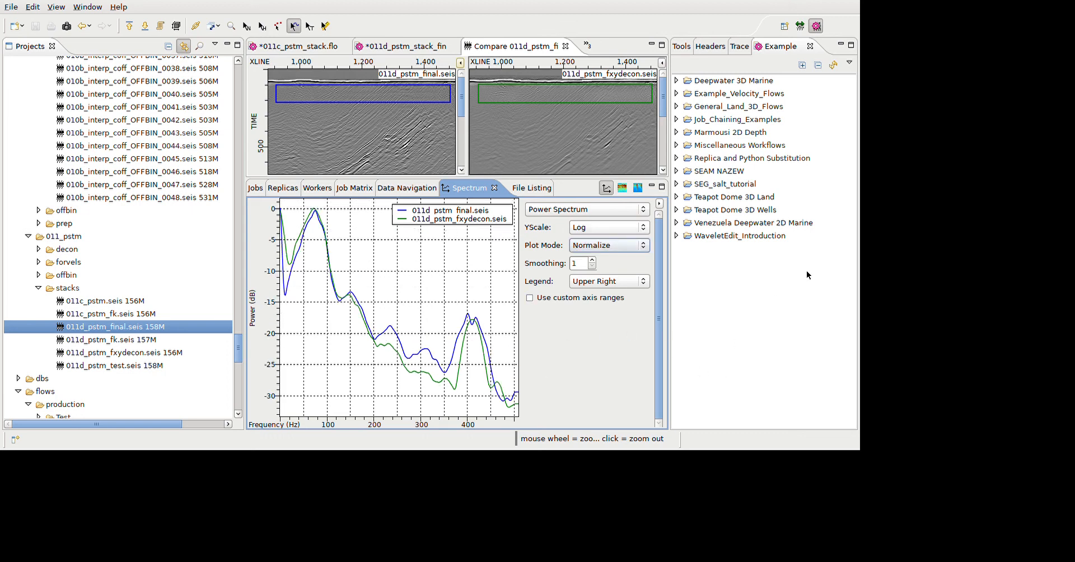
left_click(659, 204)
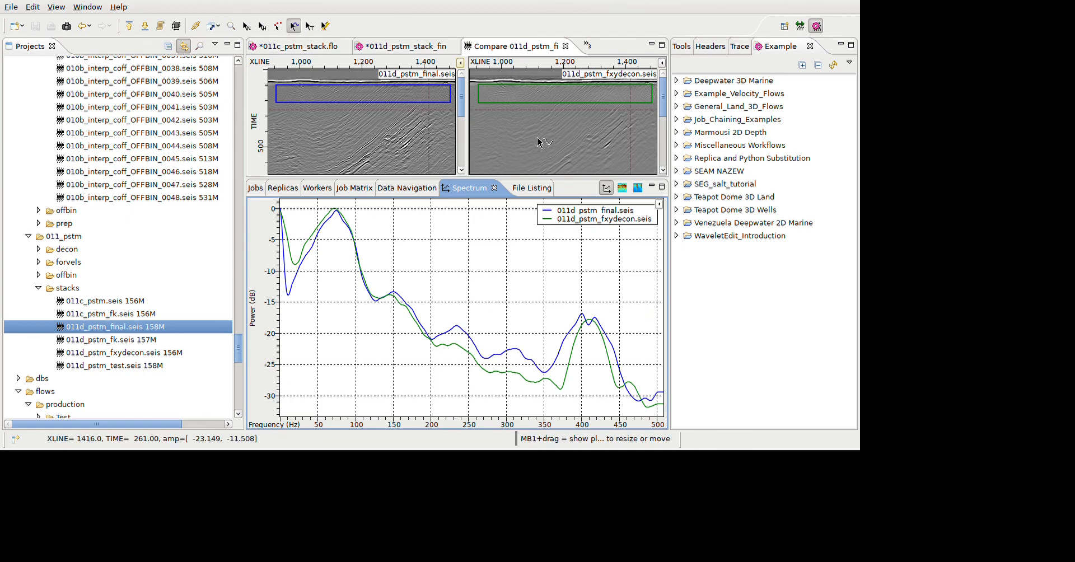
- View the QComp parameters in 011d_pstm_stack_final.flow and return to the stack comparison
left_click(401, 46)
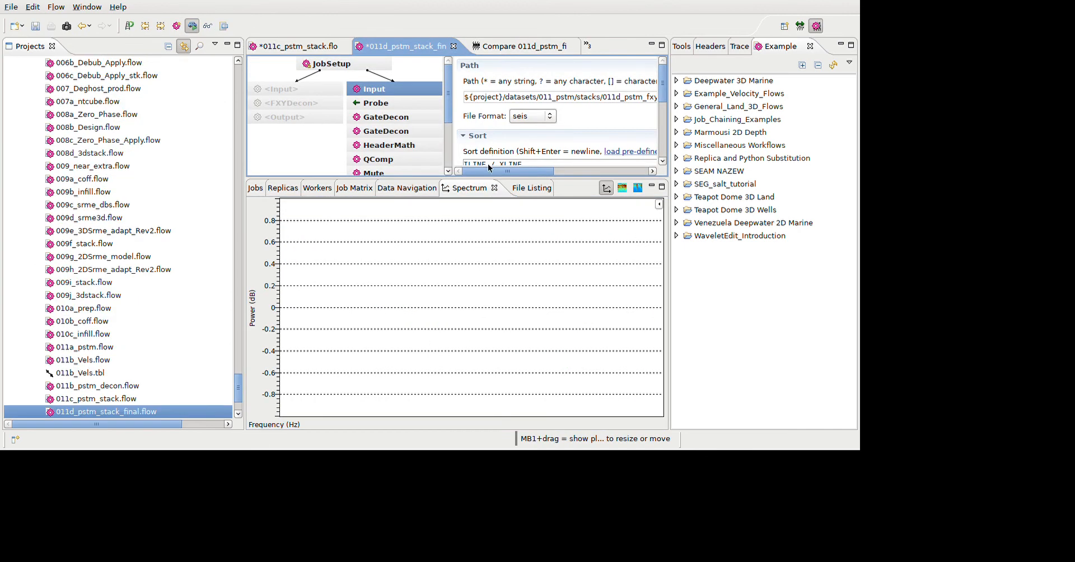
left_click(386, 159)
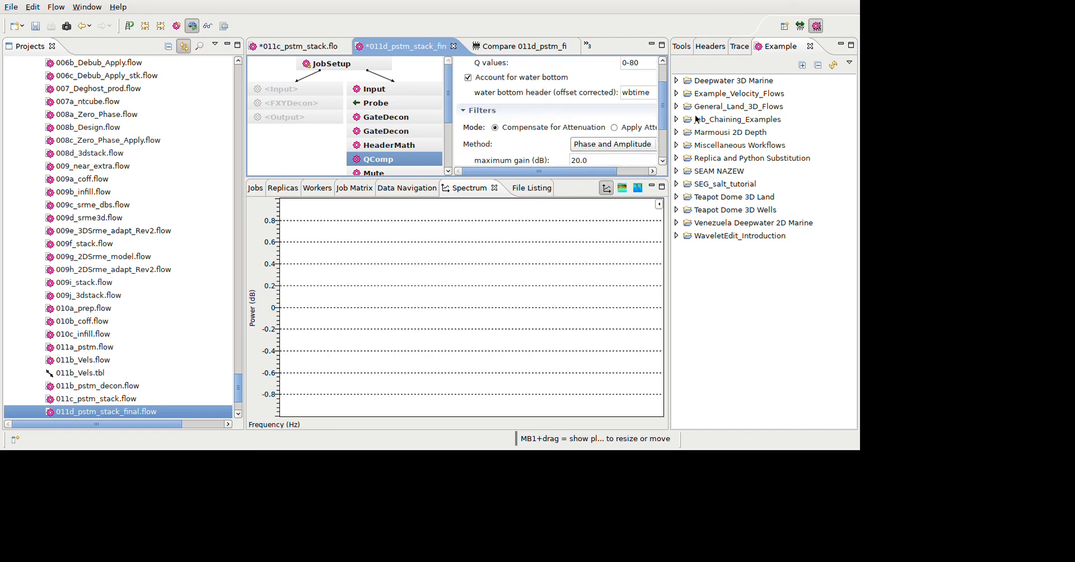
left_click(574, 47)
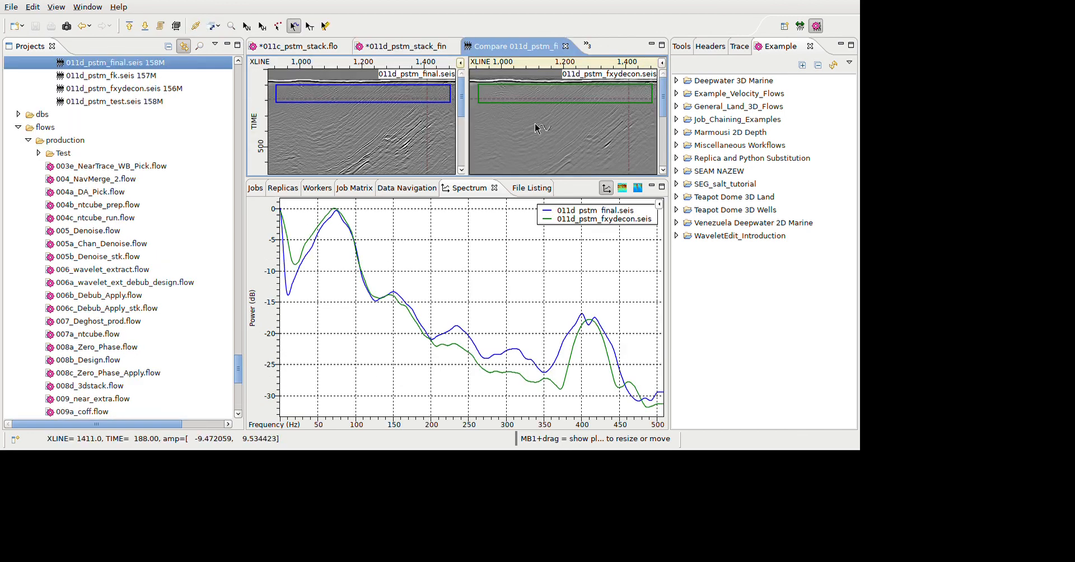
- Move both spectrum windows down to about 400–520 ms, and maximize the comparison to examine the deeper section
left_click_drag(538, 132, 540, 190)
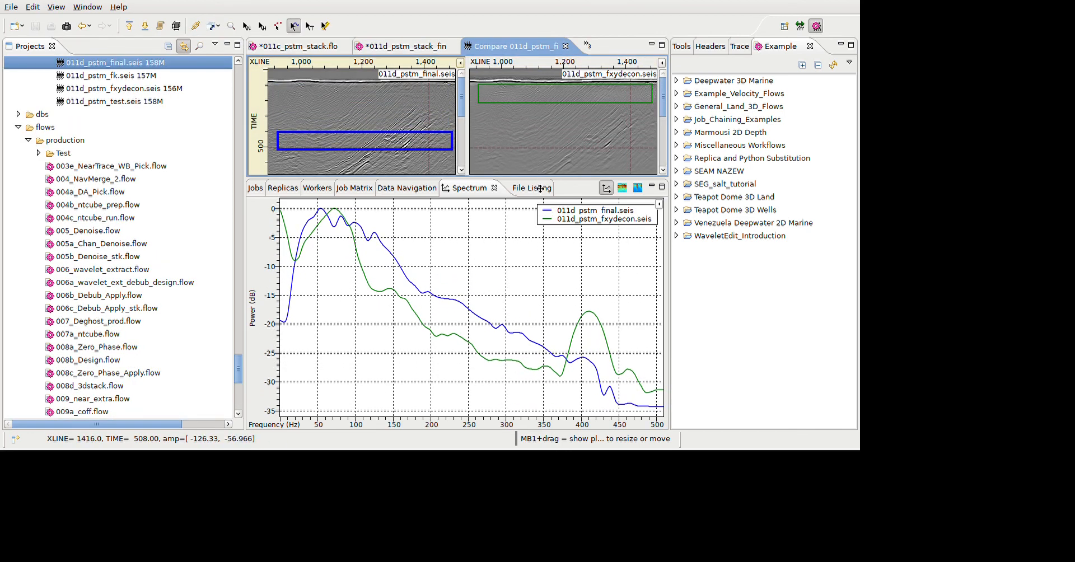
left_click_drag(664, 134, 661, 193)
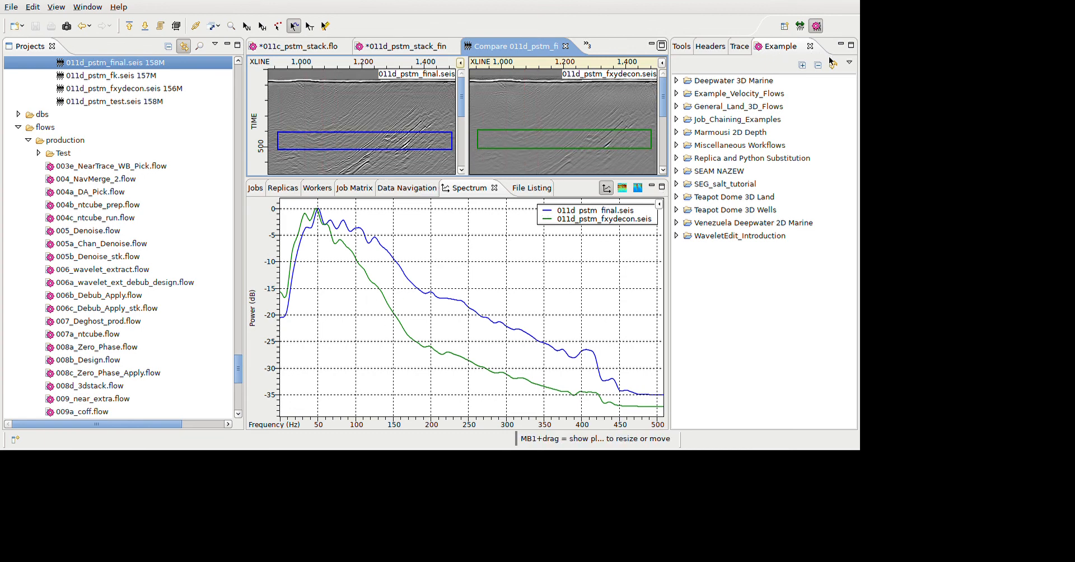
key("ctrl+m")
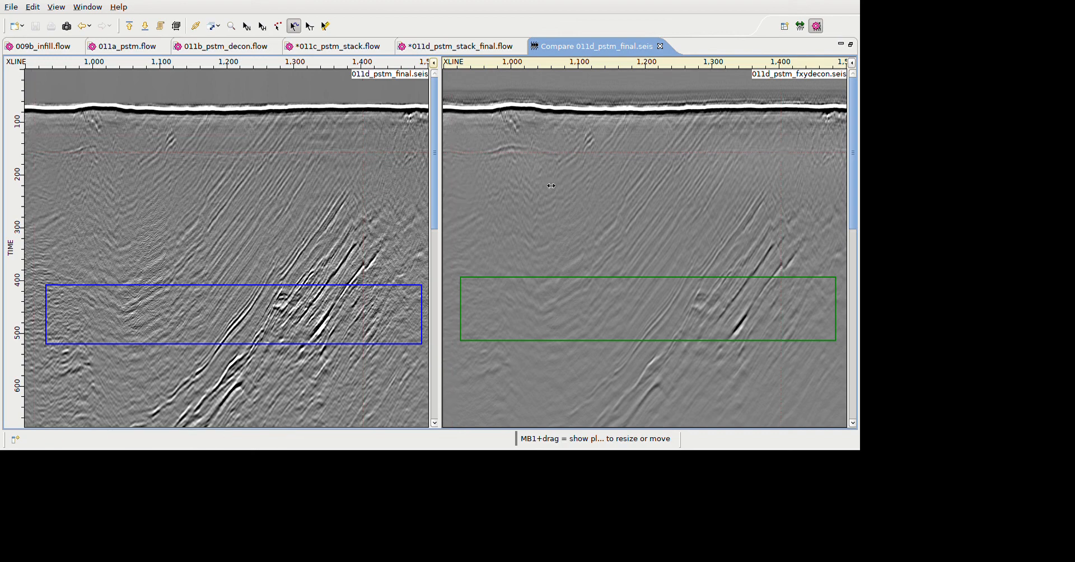
scroll(542, 189, "down", 5)
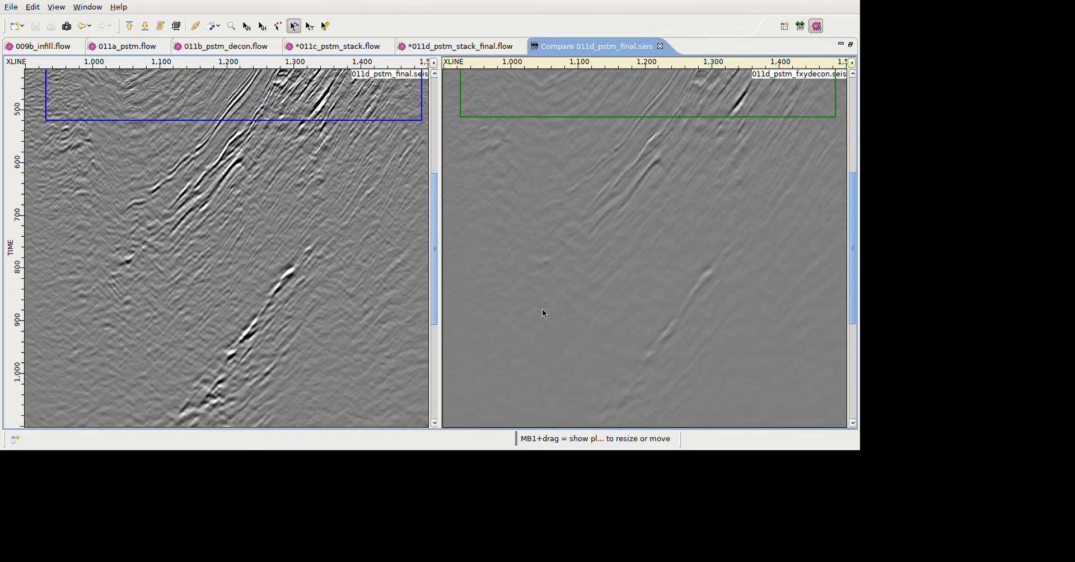
- Open the display settings of the stack comparison and switch both sections to XLINE : ILINE time slices
scroll(543, 308, "up", 4)
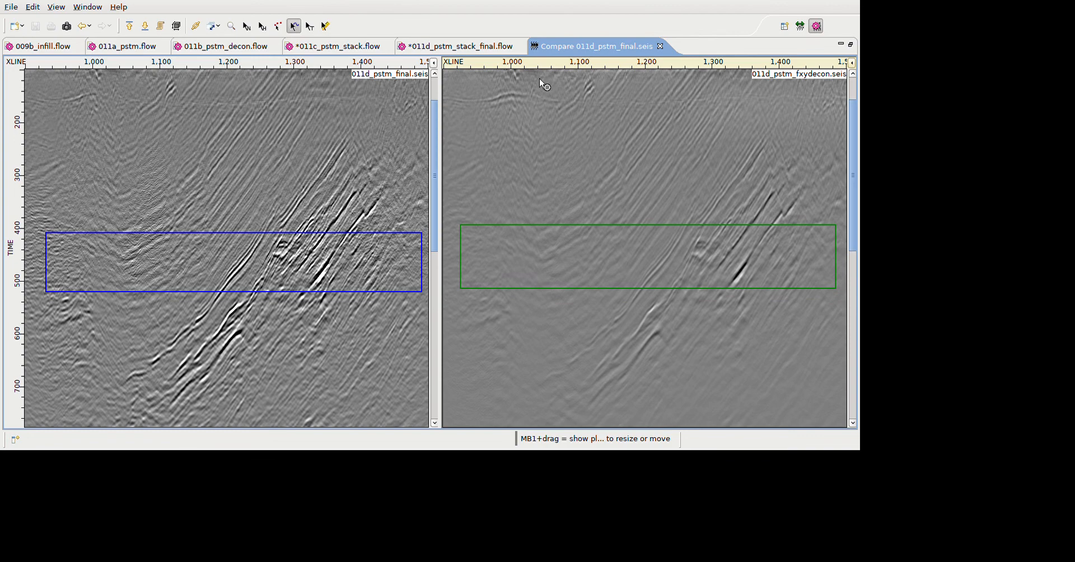
left_click(434, 62)
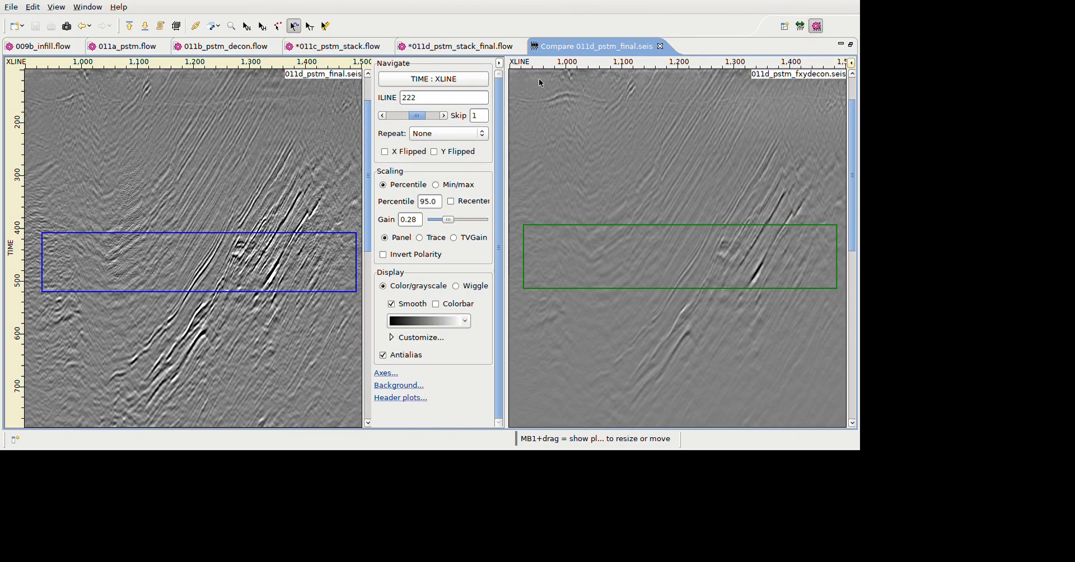
left_click(527, 272)
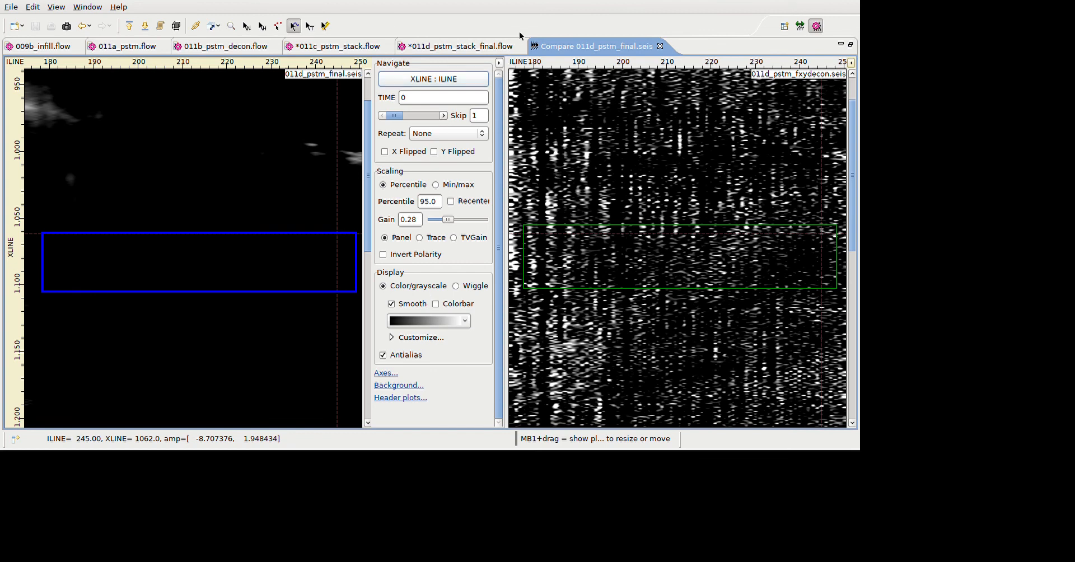
- Remove the spectrum windows from both stacks and switch to navigate mode
left_click(703, 288)
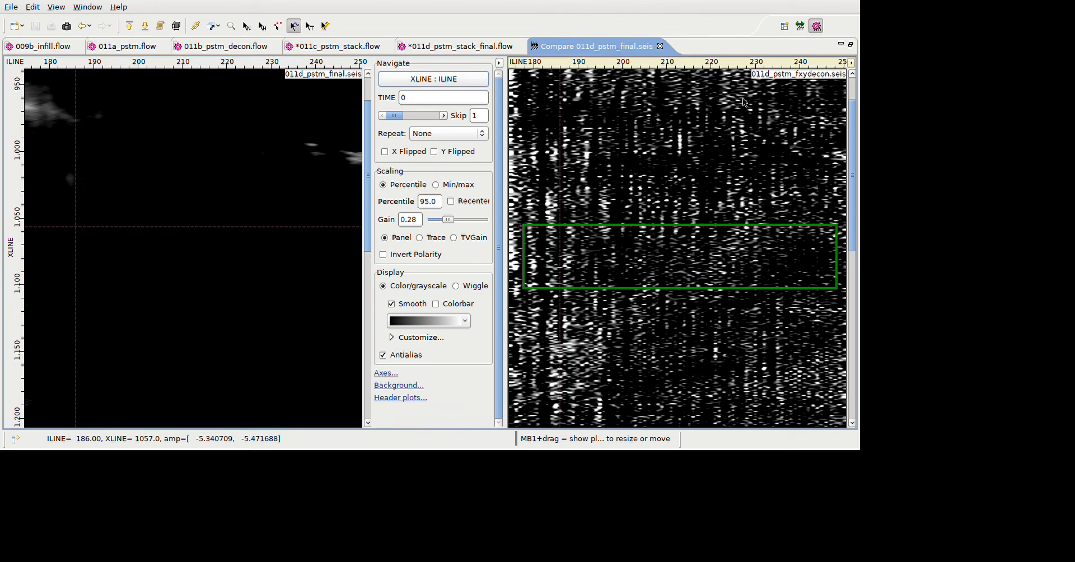
double_click(771, 48)
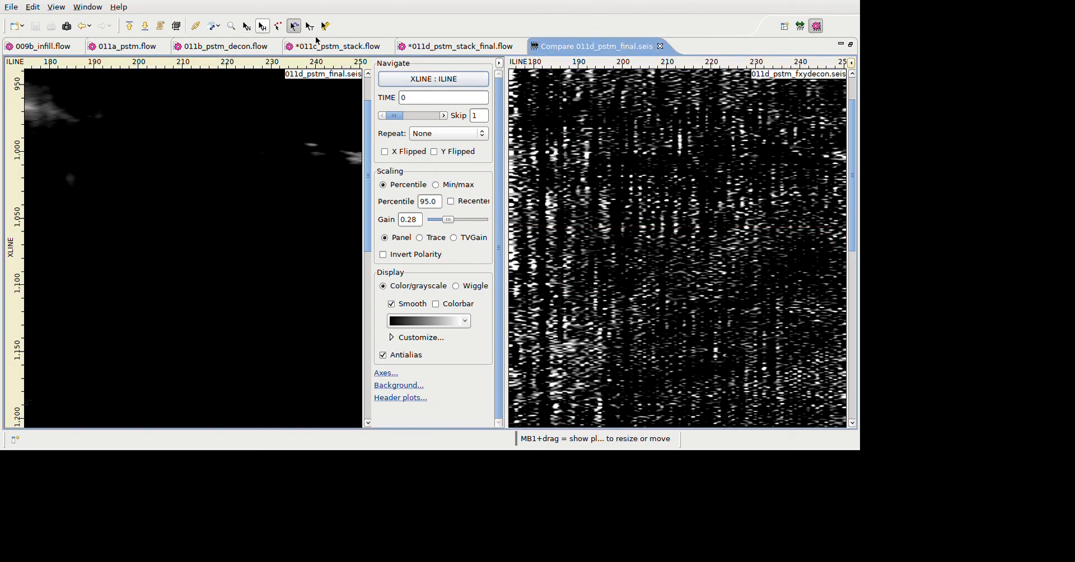
left_click(247, 26)
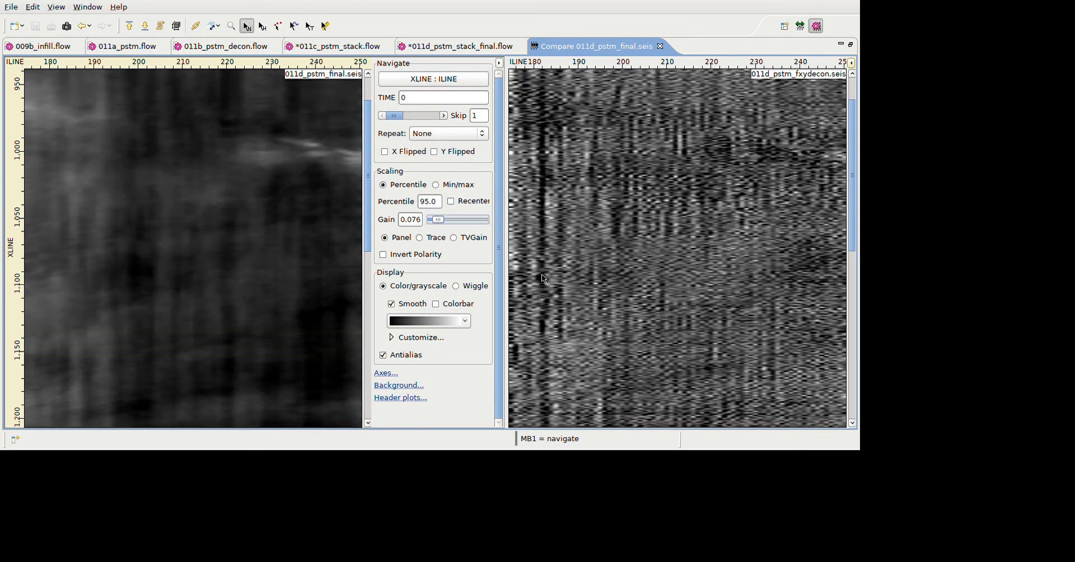
- Compare the stacks on time slices 561 and 233 with the gain set to 0.16
left_click_drag(395, 116, 407, 116)
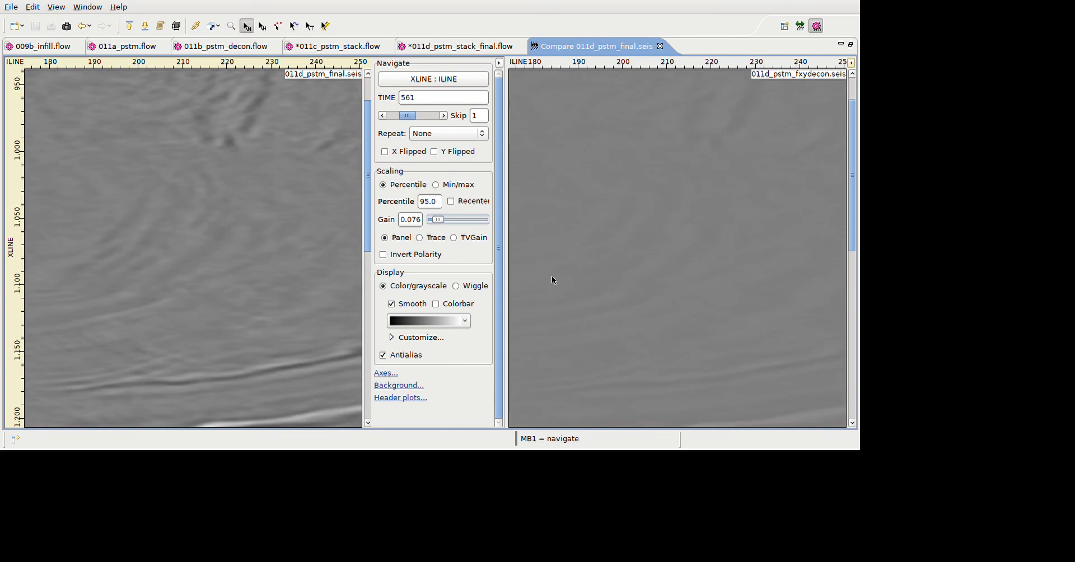
left_click_drag(439, 220, 445, 219)
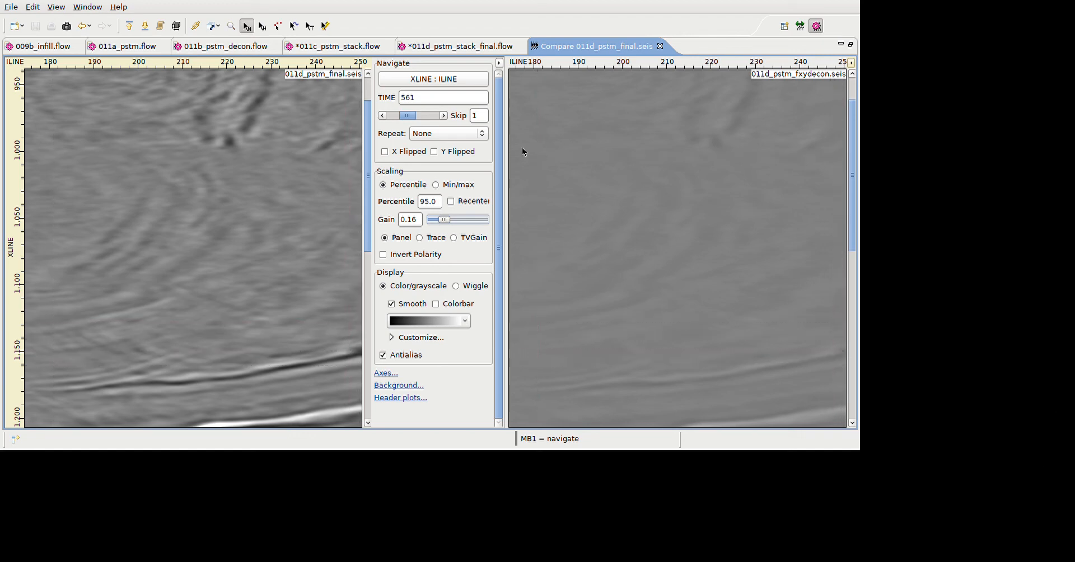
left_click_drag(408, 115, 399, 116)
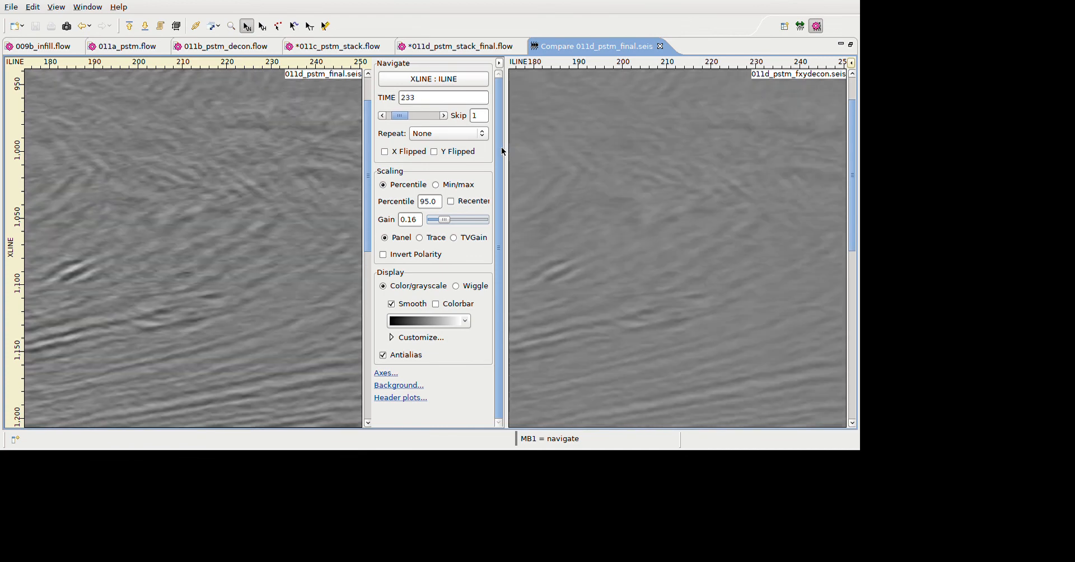
- Return the comparison to TIME : XLINE view, display inline 250 from the shallow section down, and hide the display settings
left_click(440, 78)
left_click(425, 109)
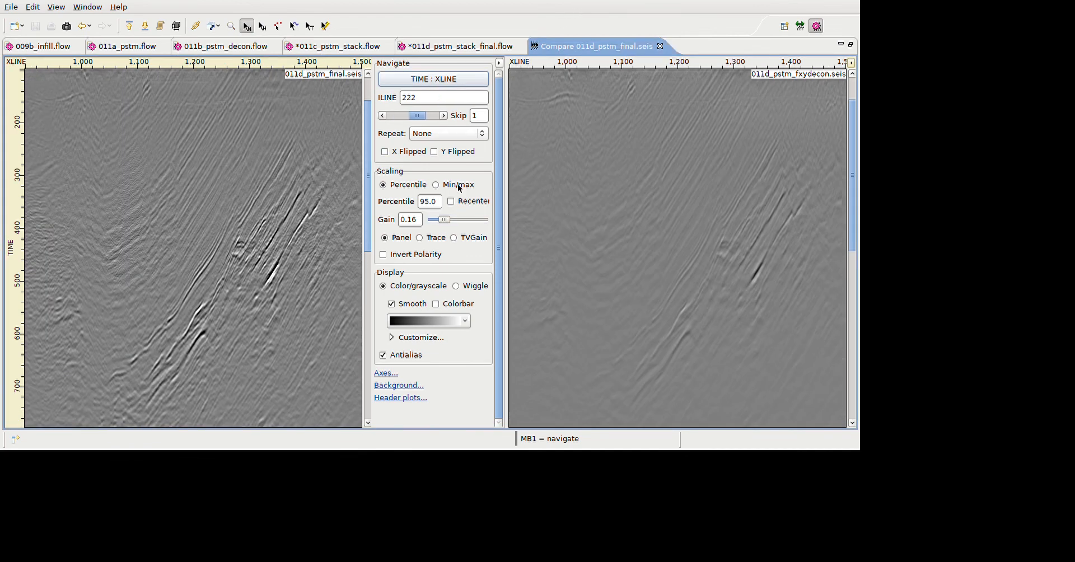
scroll(461, 183, "up", 3)
mouse_move(417, 115)
left_mouse_down()
mouse_move(394, 116)
mouse_move(430, 116)
left_mouse_up()
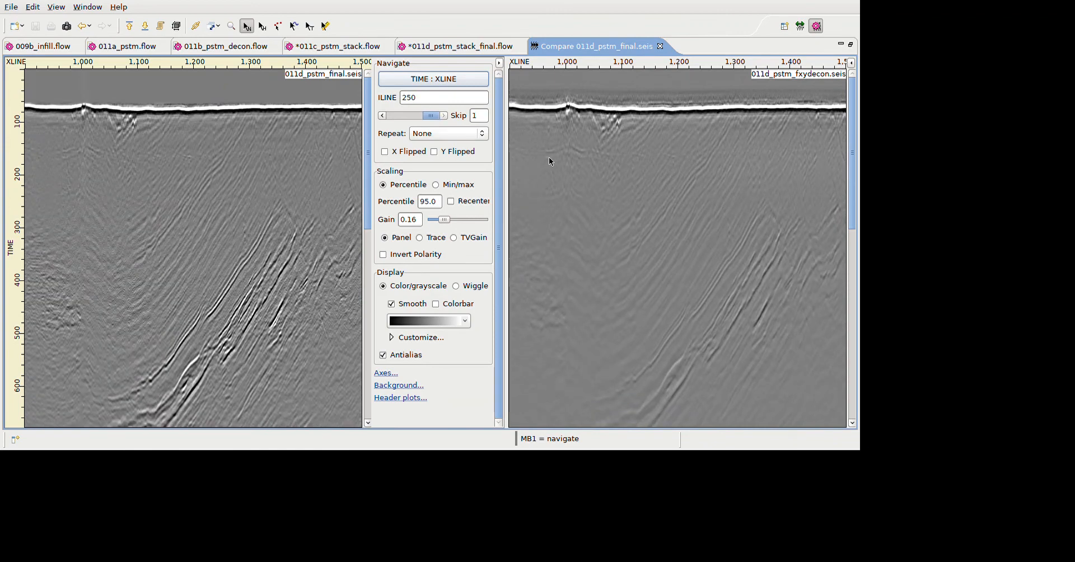
left_click(499, 63)
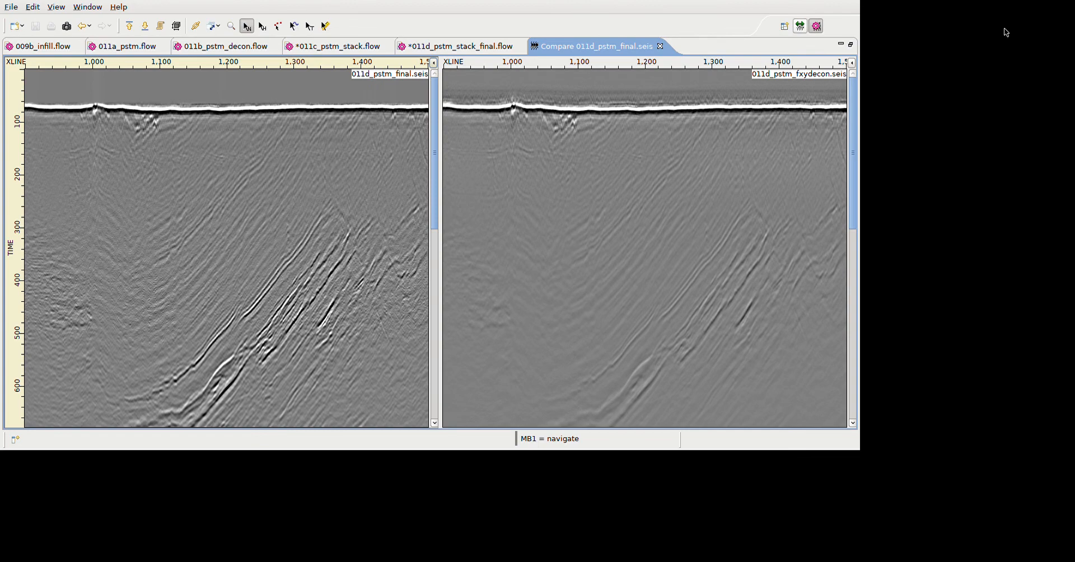
- Restore the full workspace with a taller comparison view, and review the remaining production flows in the project tree
left_click(851, 46)
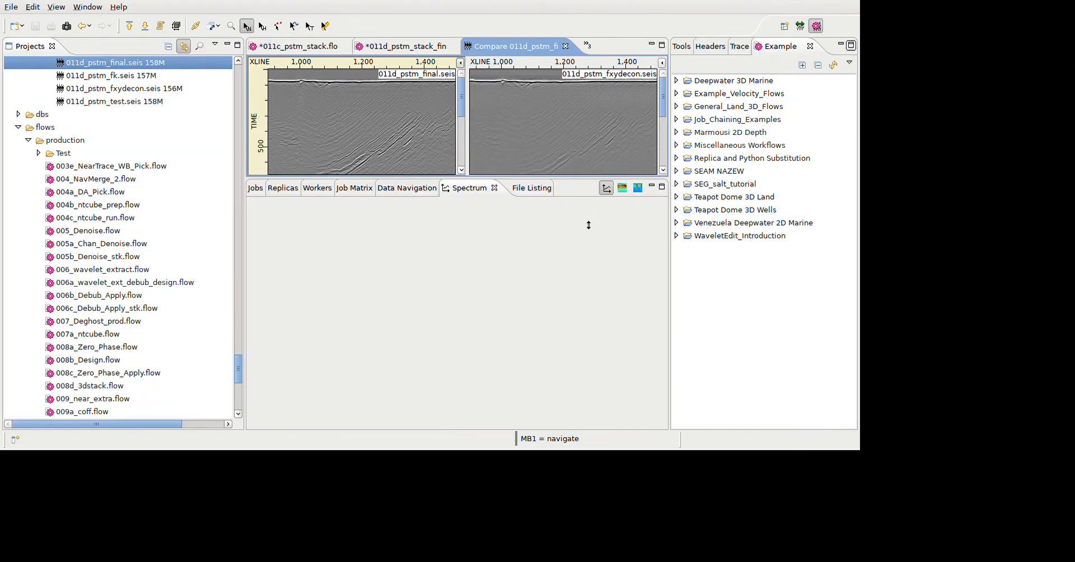
left_click_drag(558, 227, 563, 374)
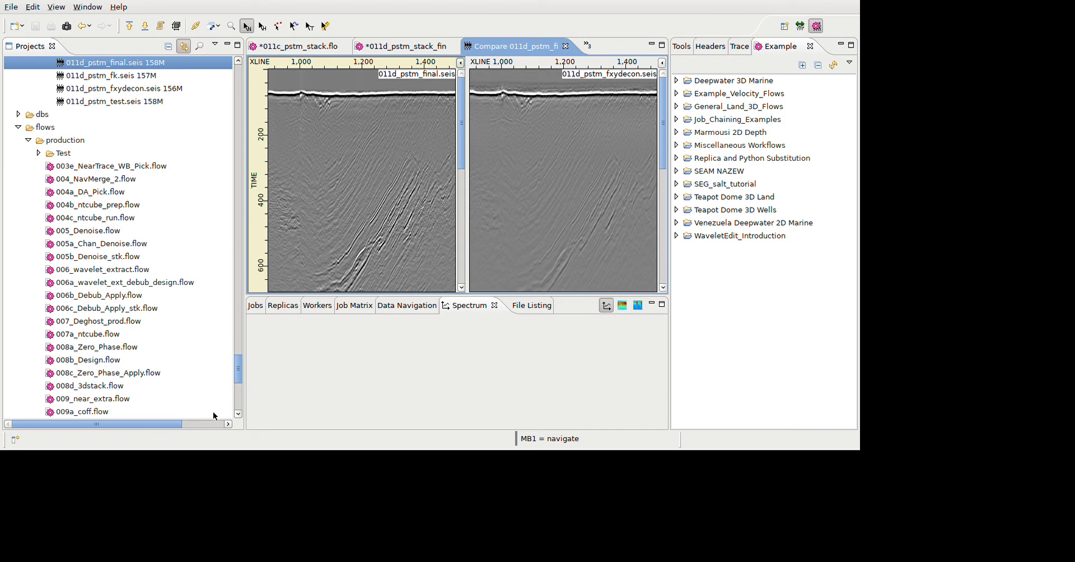
scroll(213, 415, "down", 4)
scroll(213, 416, "down", 3)
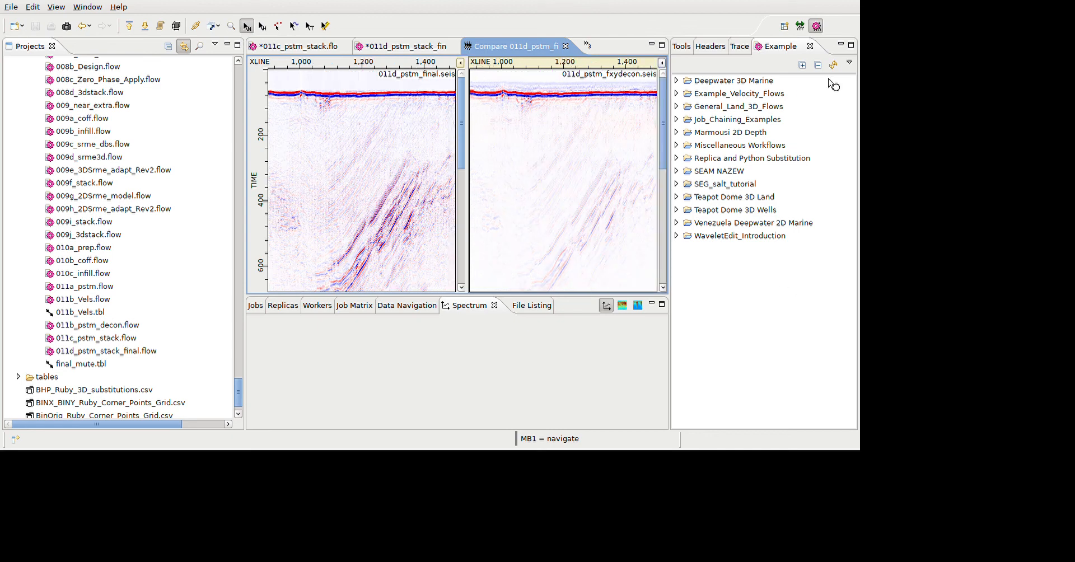
- Maximize the stack comparison and flip between 011d_pstm_final.seis and 011d_pstm_fxydecon.seis on inline 250
left_click(398, 203)
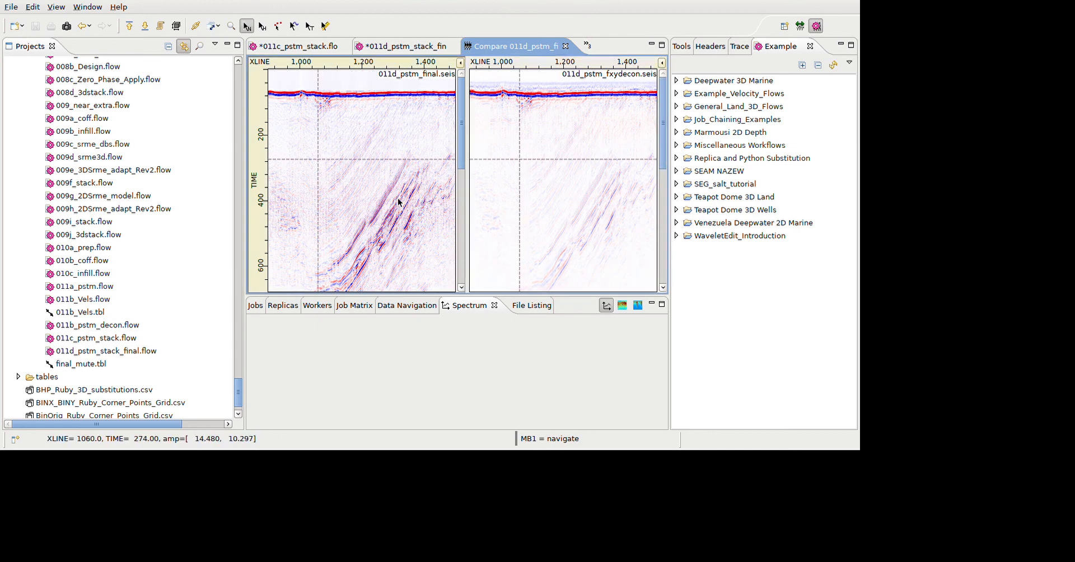
left_click(662, 44)
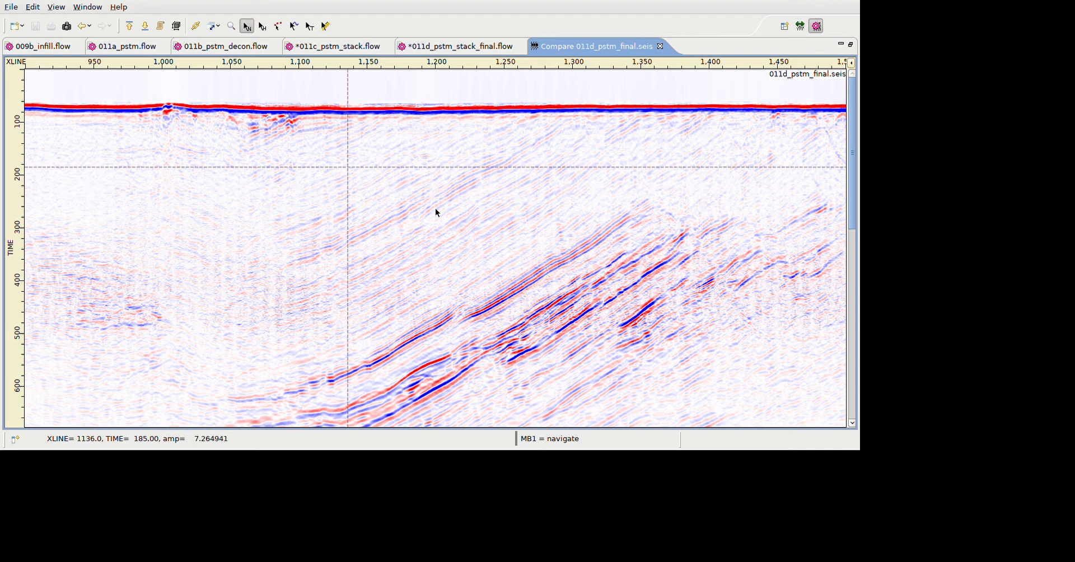
key("space")
key("space")
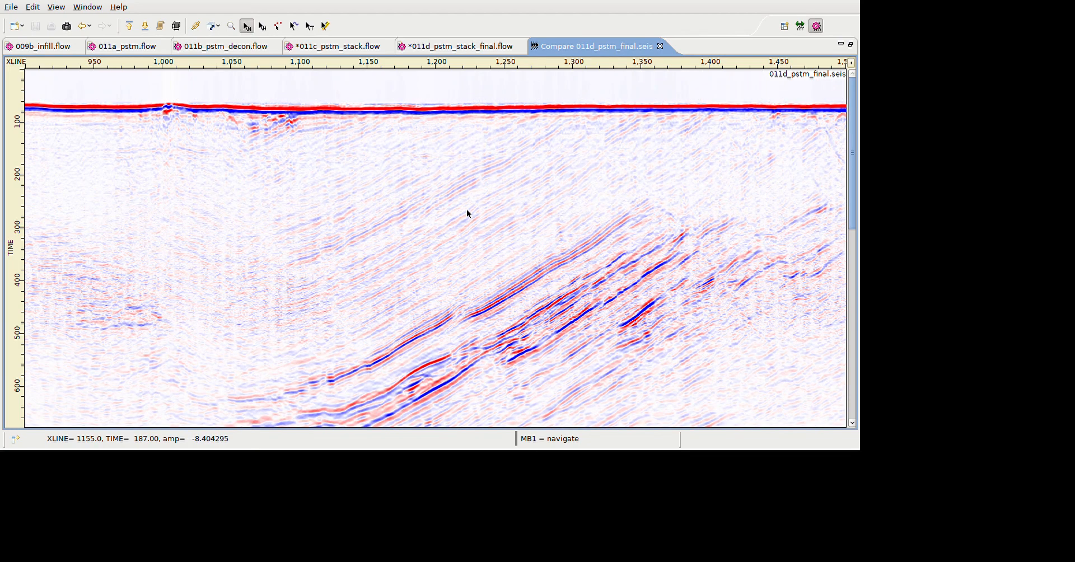